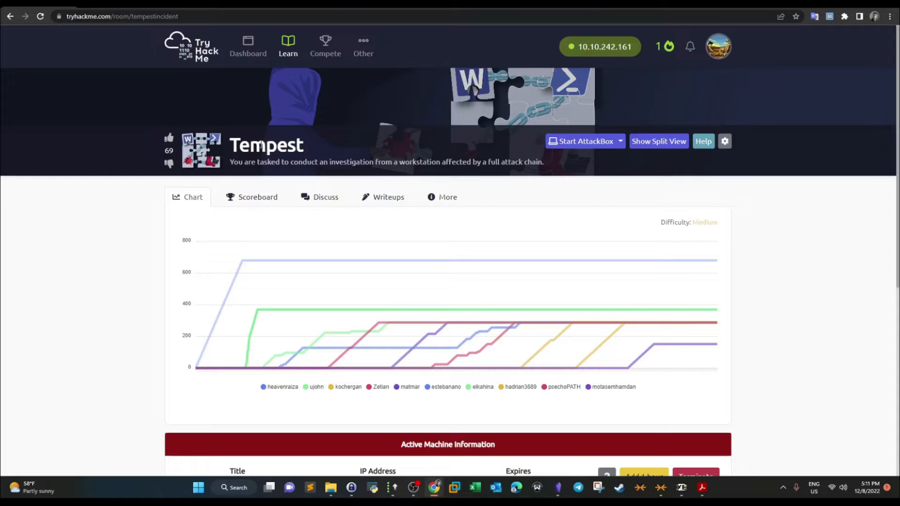
# Step: Check the Tempest room's task list, switch to the remote Tempest VM and open the Incident Files folder on its desktop
pyautogui.scroll(-6, 261, 146)
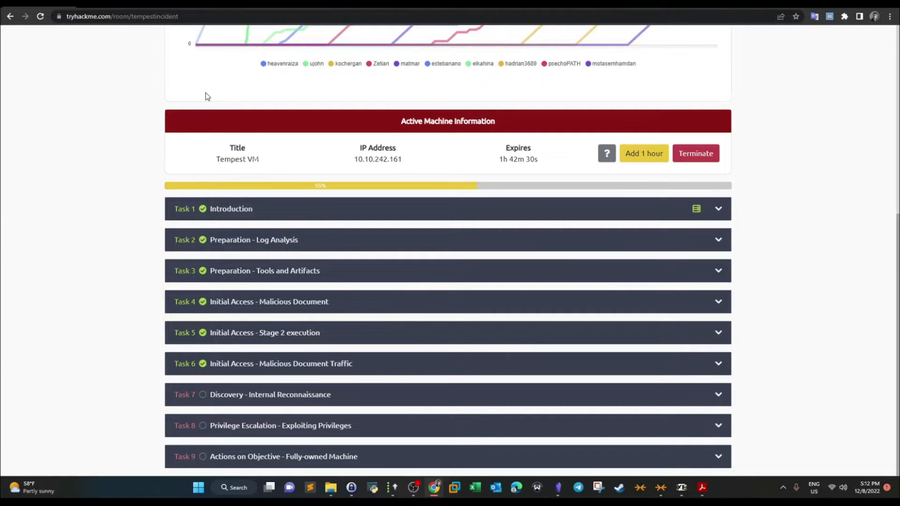
pyautogui.click(123, 2)
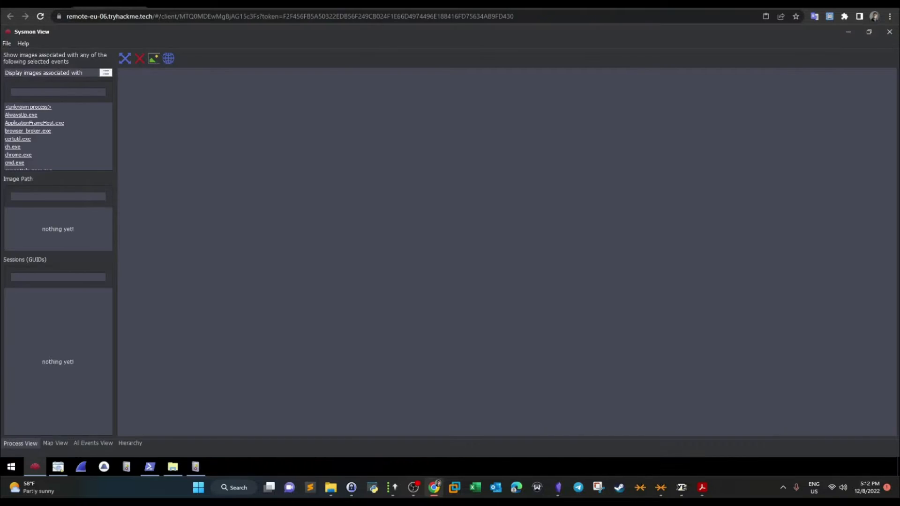
pyautogui.click(173, 467)
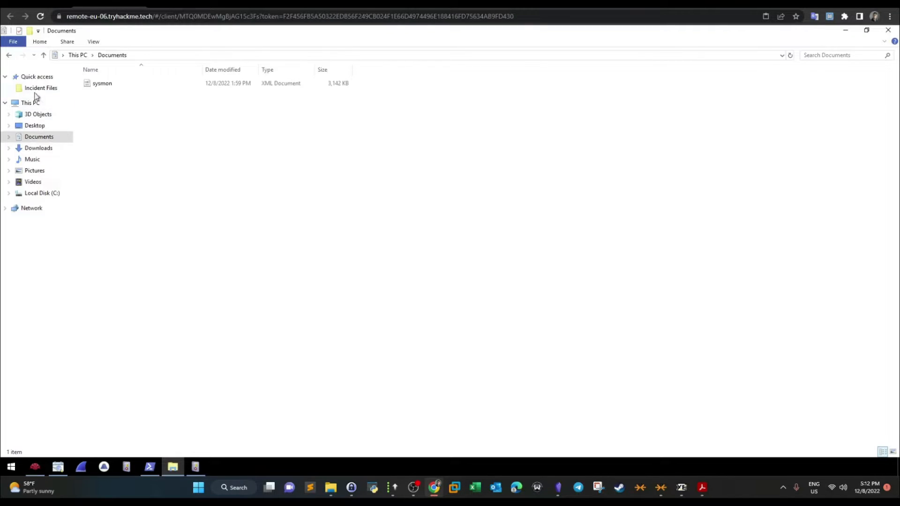
pyautogui.click(42, 125)
pyautogui.doubleClick(110, 86)
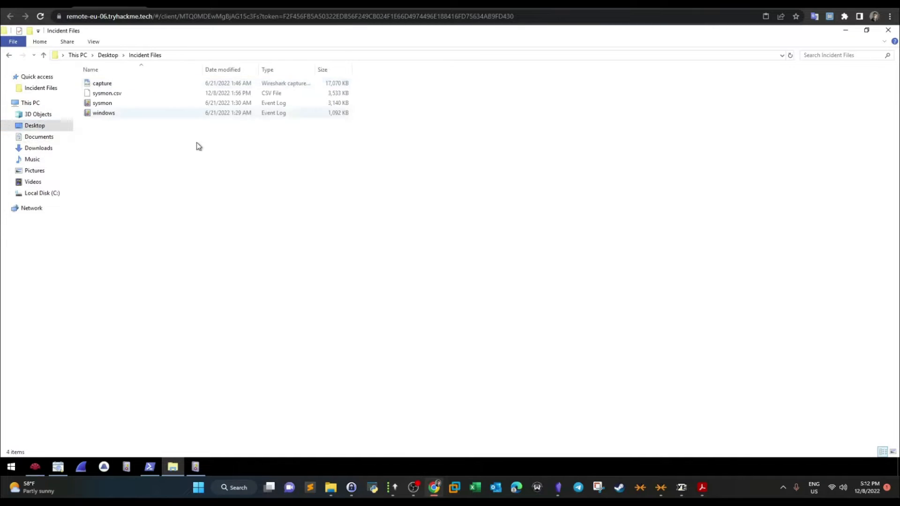
# Step: Examine the windows and sysmon event logs and the sysmon.csv file in the Incident Files folder
pyautogui.click(121, 116)
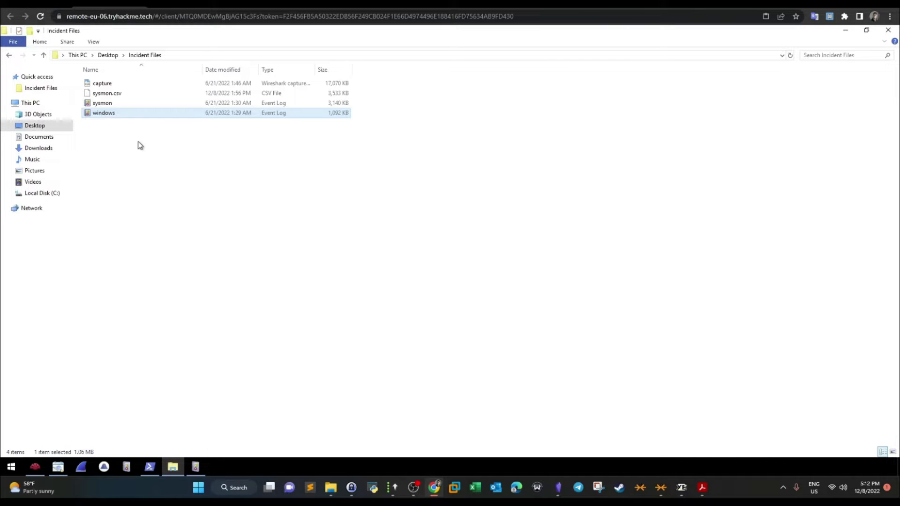
pyautogui.click(144, 149)
pyautogui.click(114, 104)
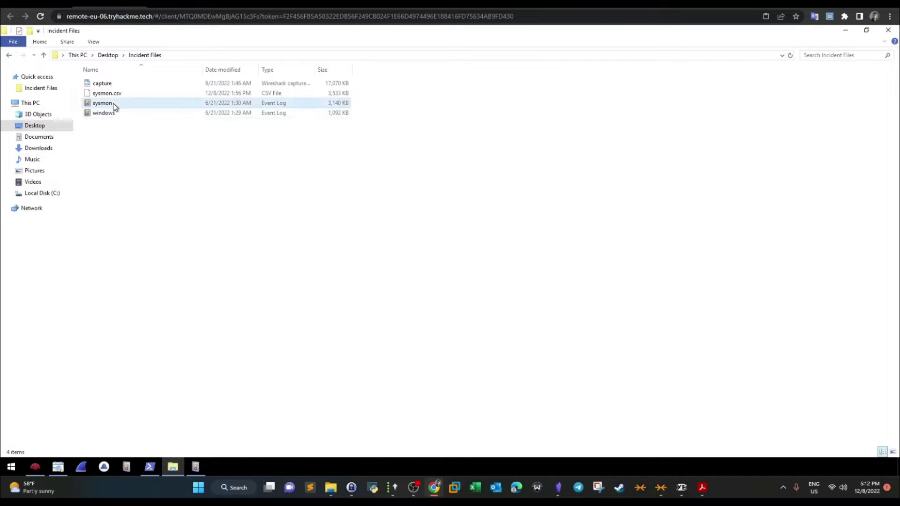
pyautogui.click(122, 116)
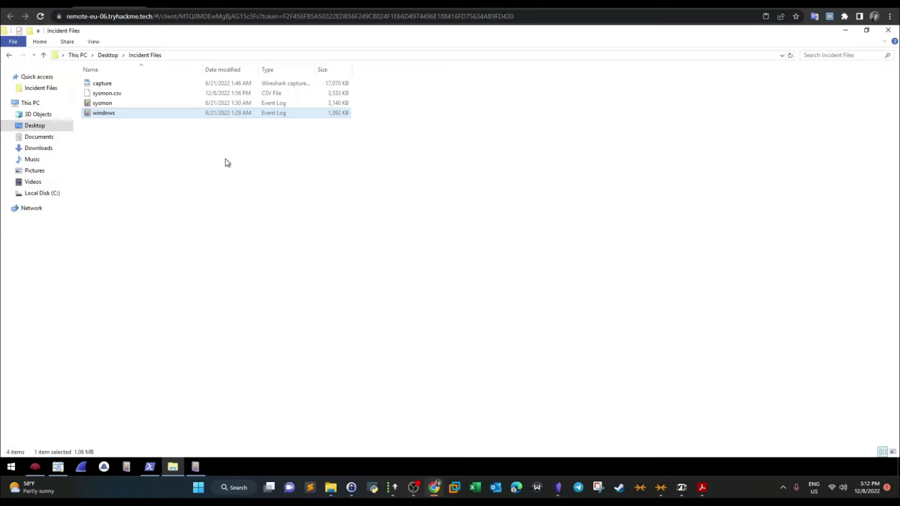
pyautogui.click(234, 168)
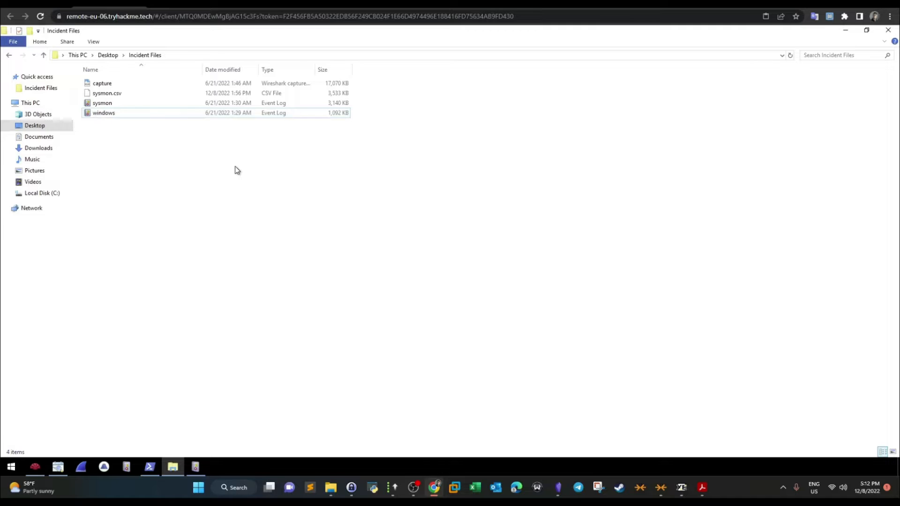
pyautogui.moveTo(176, 146); pyautogui.dragTo(104, 105)
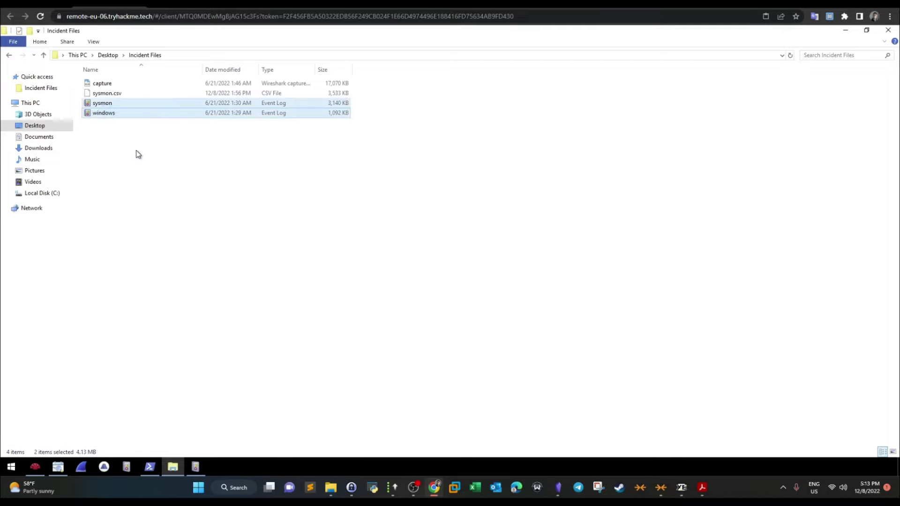
pyautogui.click(139, 155)
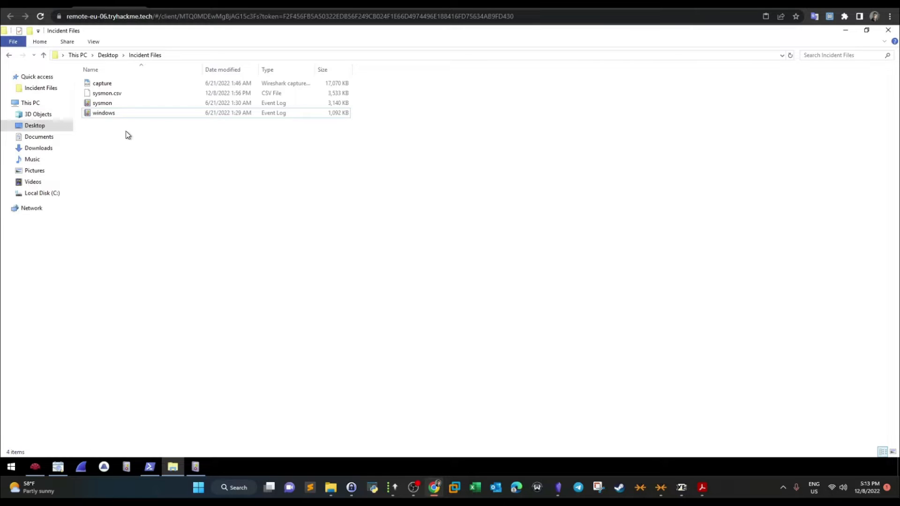
pyautogui.click(114, 93)
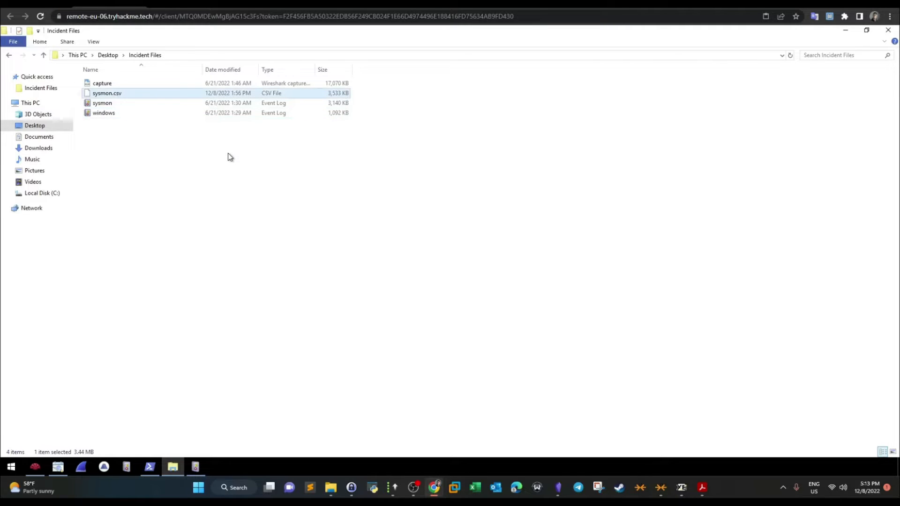
# Step: Look at the sysmon XML file in Documents and return to the Incident Files folder on the desktop
pyautogui.click(46, 137)
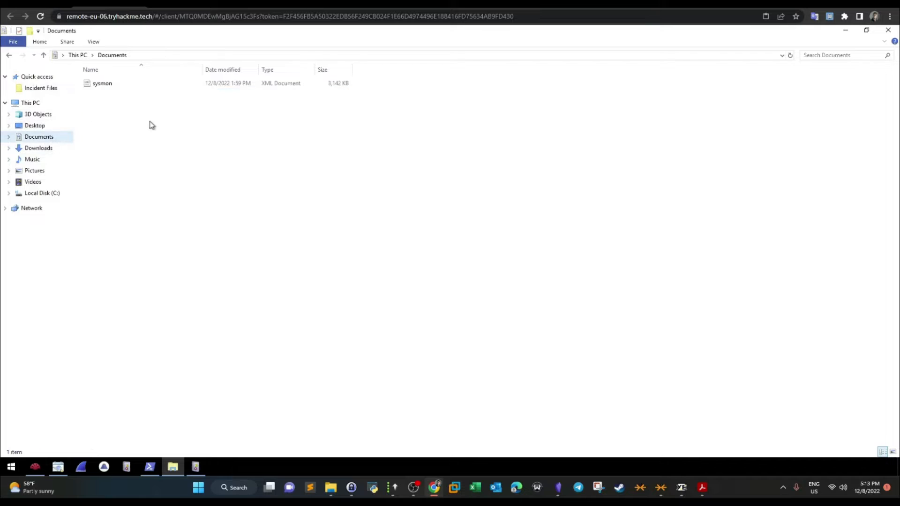
pyautogui.click(52, 126)
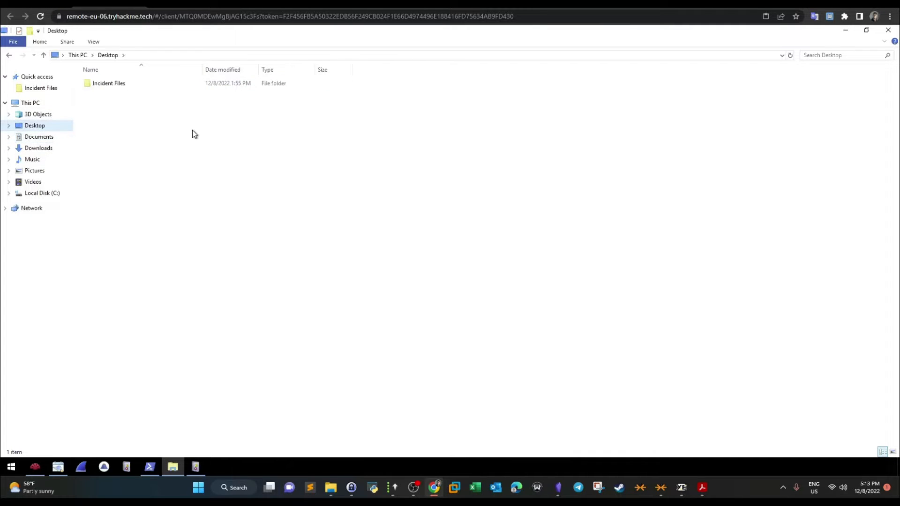
pyautogui.doubleClick(121, 84)
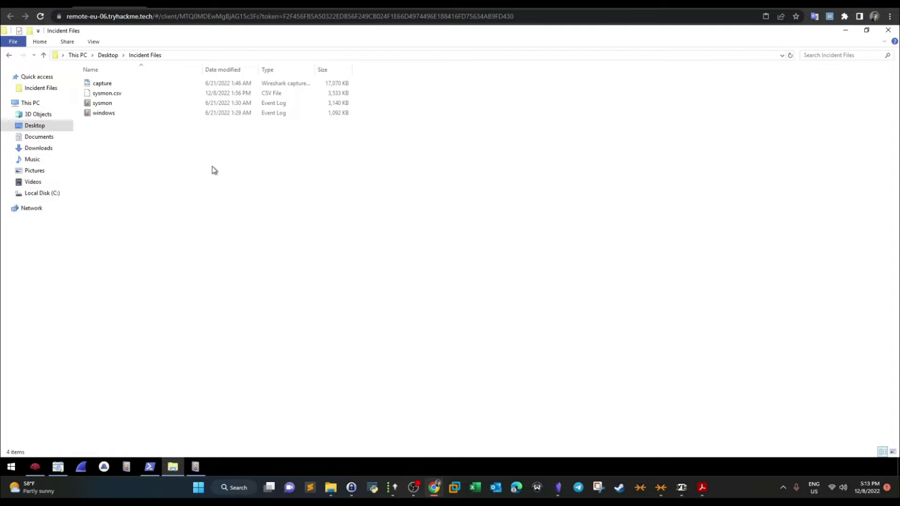
# Step: View sysmon.csv in Timeline Explorer and the event log import options in Sysmon View
pyautogui.click(58, 467)
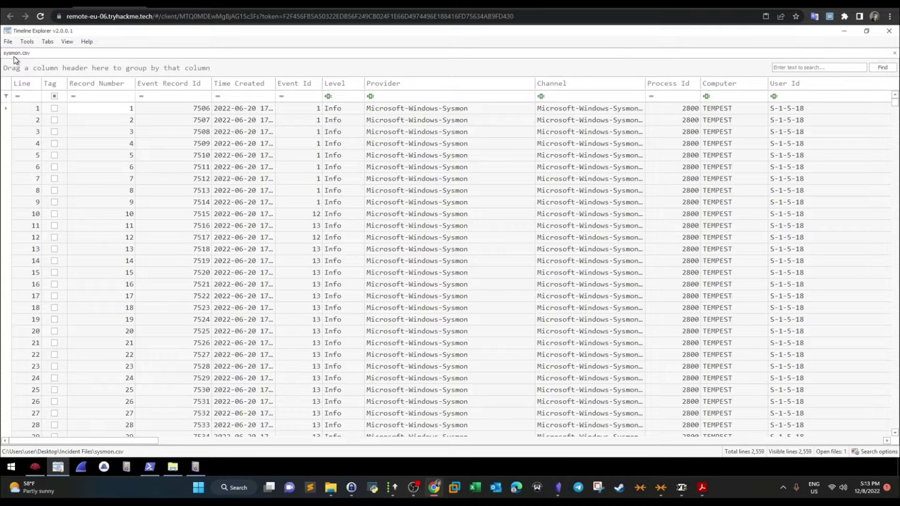
pyautogui.click(844, 32)
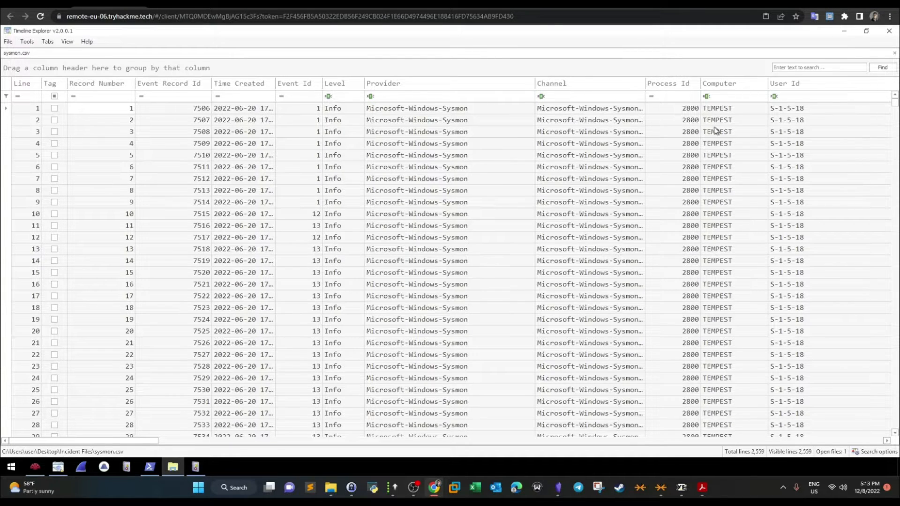
pyautogui.click(35, 467)
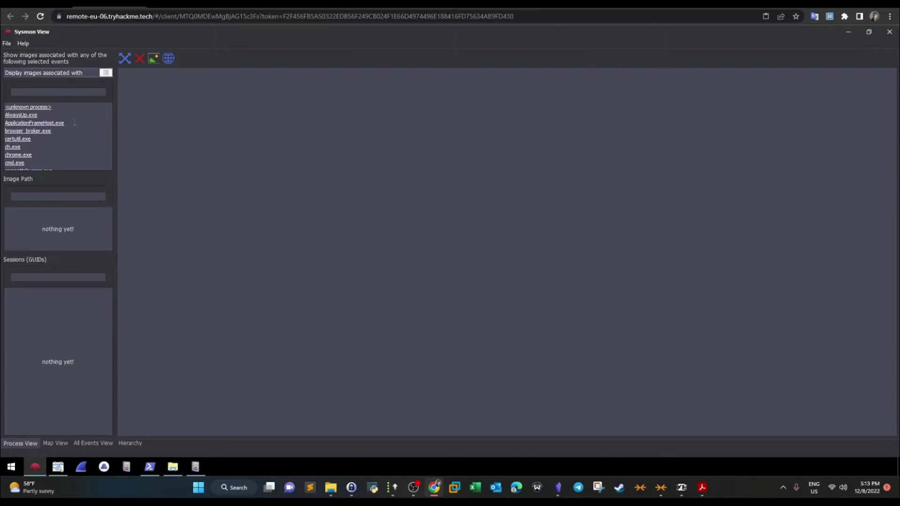
pyautogui.click(6, 43)
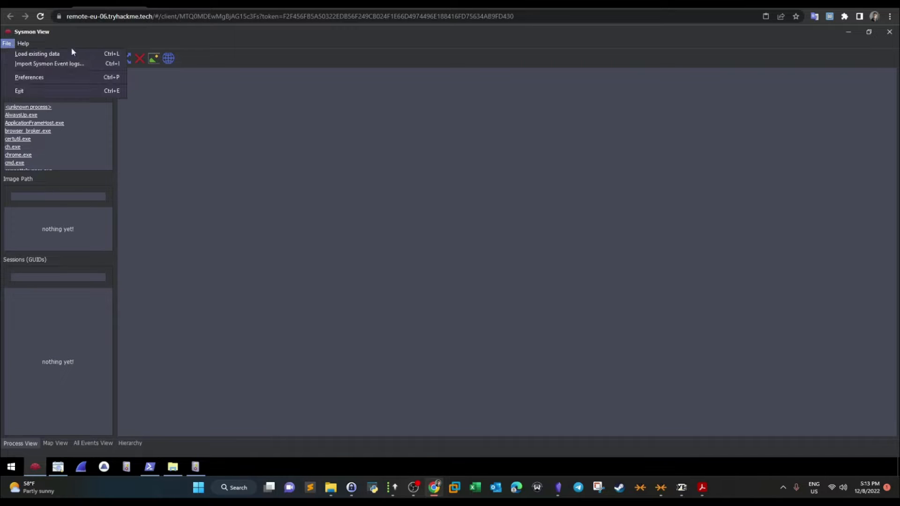
pyautogui.moveTo(23, 43)
pyautogui.click(354, 131)
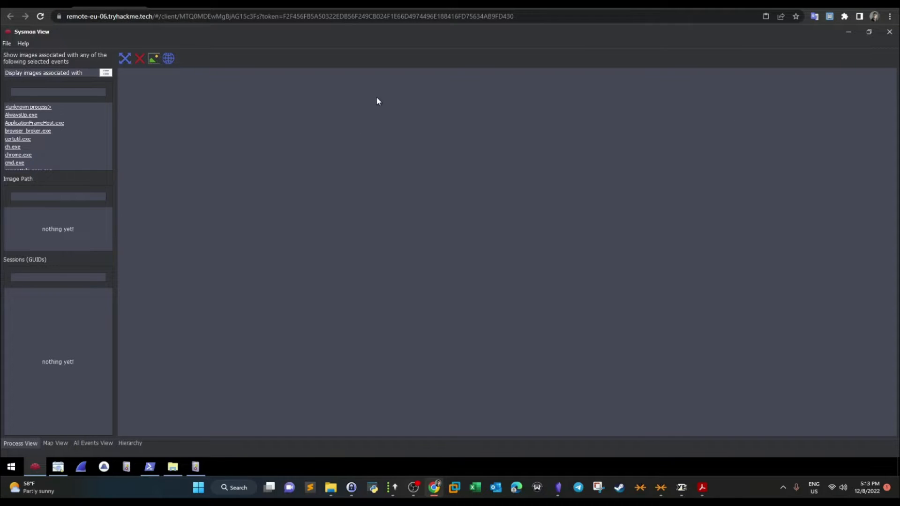
# Step: Switch to the TryHackMe room page and review Task 3, Preparation - Tools and Artifacts, down to its hash questions
pyautogui.click(57, 5)
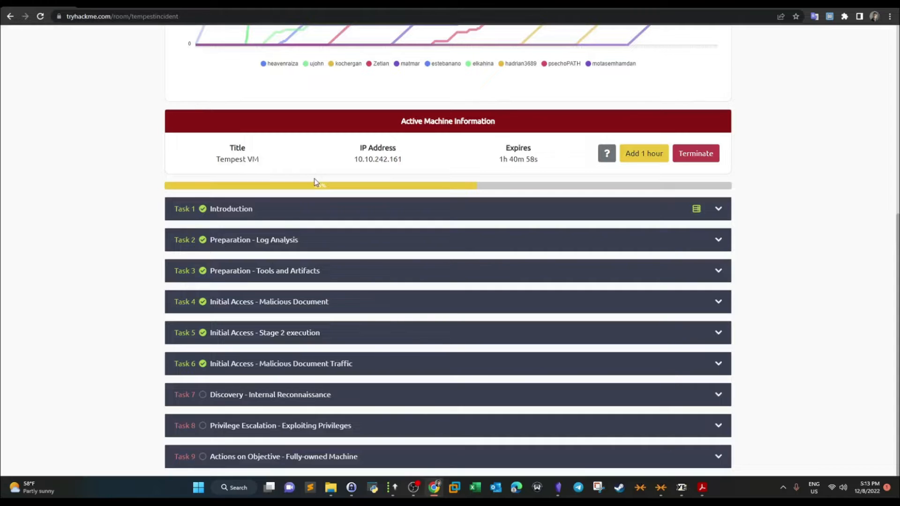
pyautogui.click(342, 268)
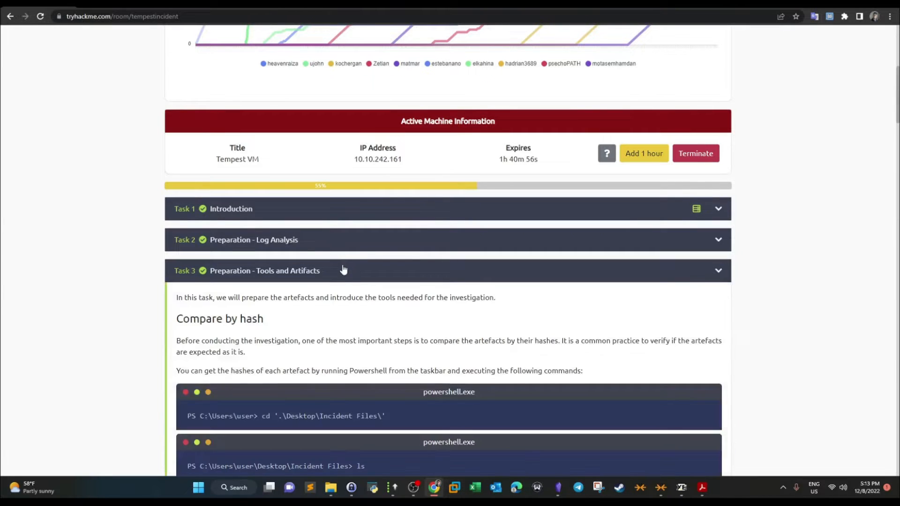
pyautogui.click(343, 270)
pyautogui.click(343, 271)
pyautogui.scroll(-20, 341, 253)
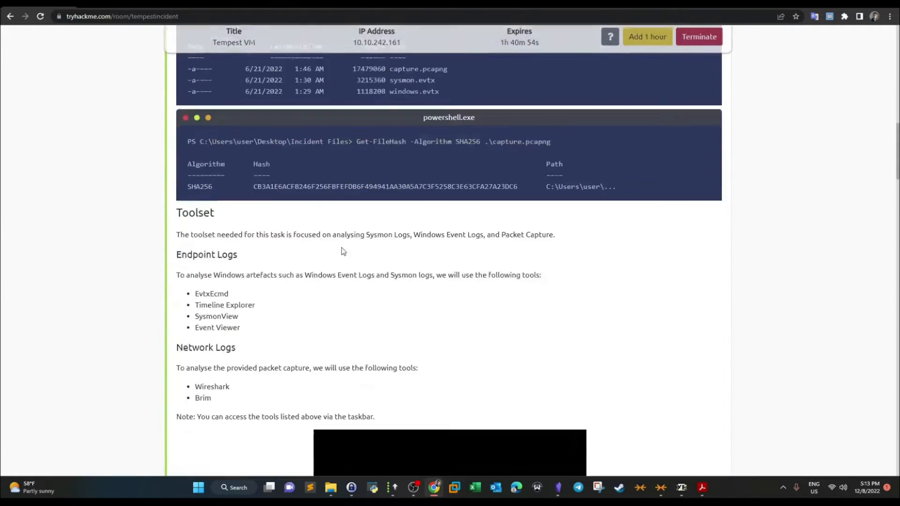
pyautogui.scroll(-20, 341, 246)
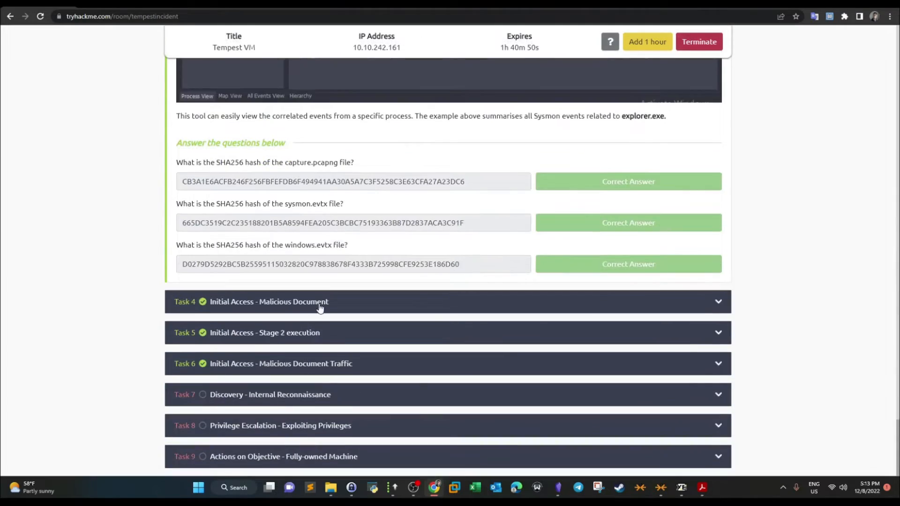
# Step: Expand Task 4, Initial Access - Malicious Document, and read through its incident description and investigation guide
pyautogui.click(326, 304)
pyautogui.scroll(6, 345, 288)
pyautogui.scroll(-10, 345, 287)
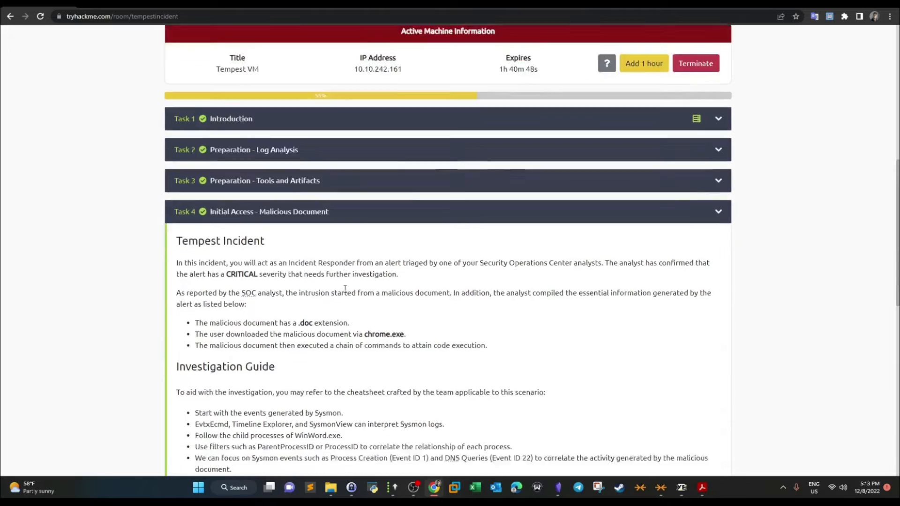
pyautogui.scroll(3, 344, 288)
# Step: Review the Task 4 answers, including the malicious document's file name, the base64 payload string and the exploit's CVE number
pyautogui.moveTo(262, 272); pyautogui.dragTo(165, 271)
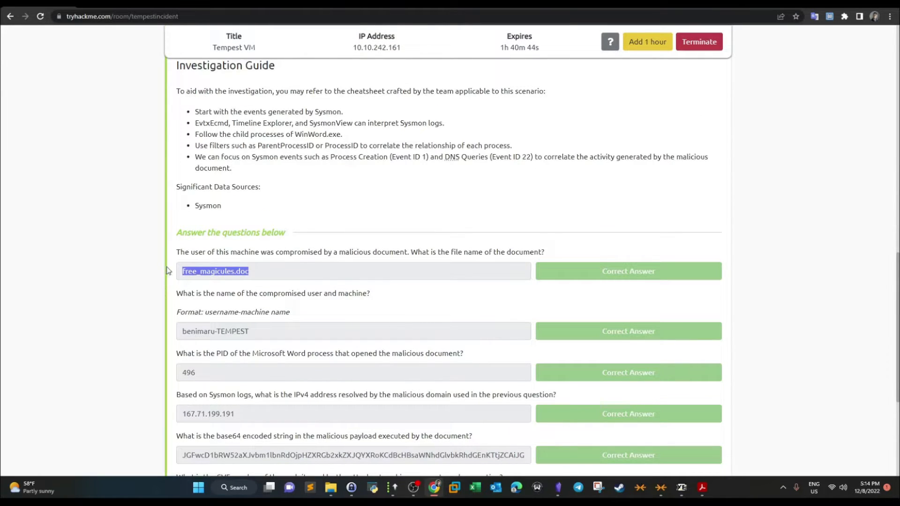
pyautogui.click(226, 281)
pyautogui.scroll(-1, 237, 277)
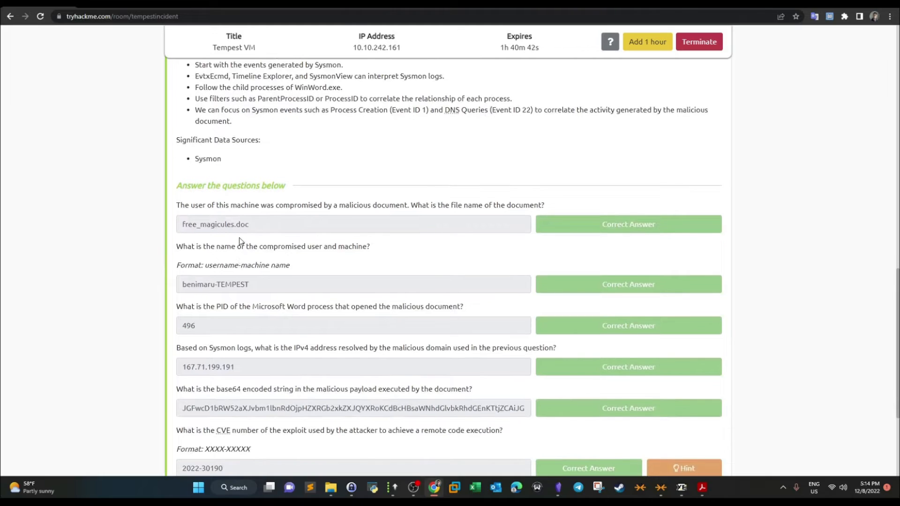
pyautogui.scroll(-1, 240, 244)
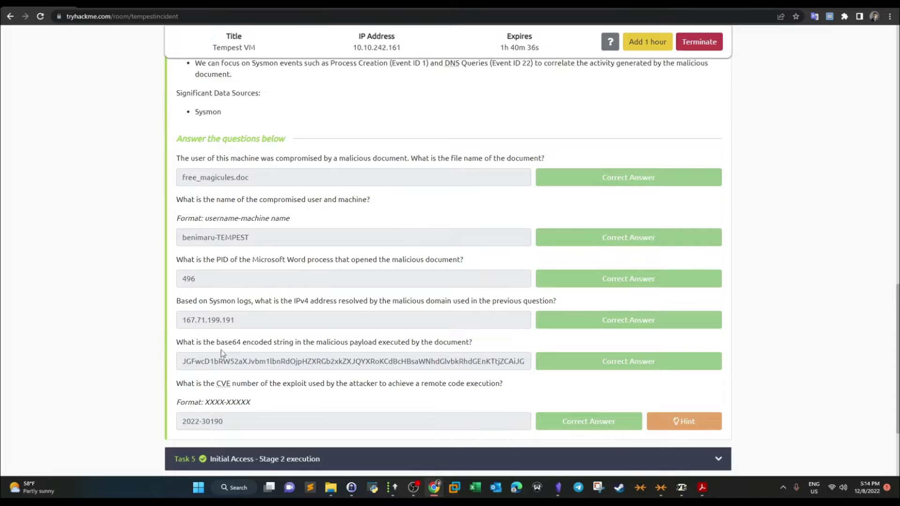
pyautogui.moveTo(186, 362); pyautogui.dragTo(527, 363)
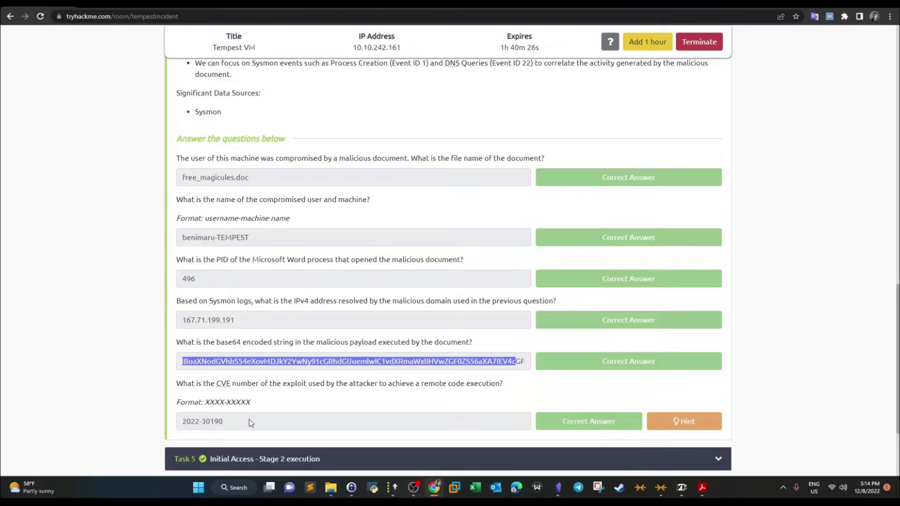
pyautogui.moveTo(249, 421); pyautogui.dragTo(186, 422)
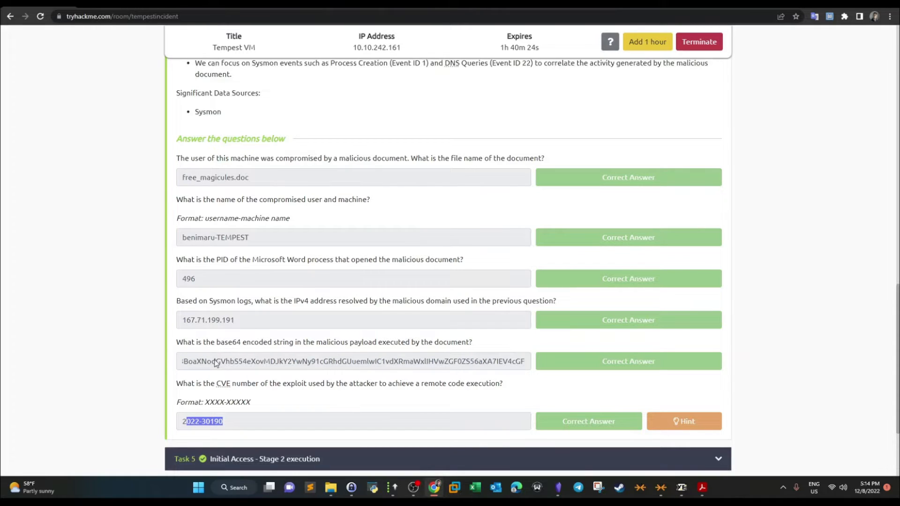
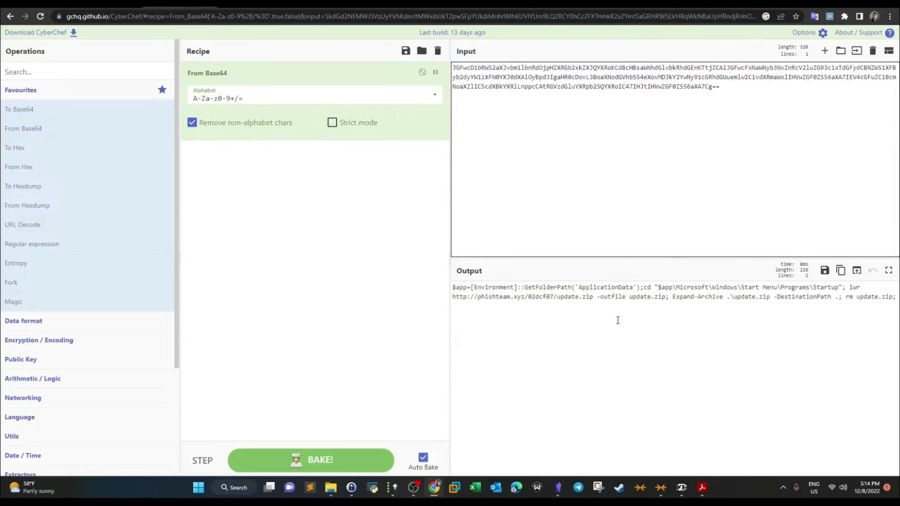
# Step: Examine the Base64-decoded PowerShell command in CyberChef, covering the Startup folder path, the download URL, update.zip and the DestinationPath option
pyautogui.moveTo(896, 297); pyautogui.dragTo(444, 294)
pyautogui.click(500, 299)
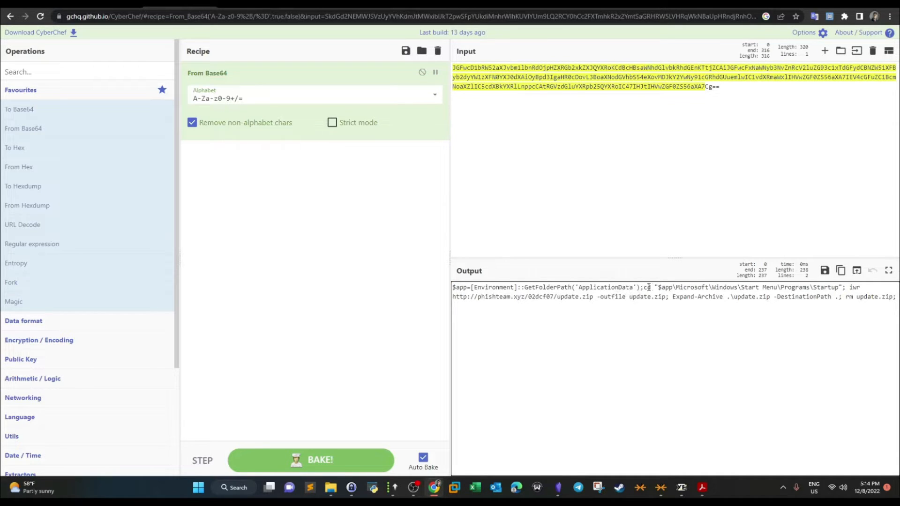
pyautogui.moveTo(839, 289); pyautogui.dragTo(760, 289)
pyautogui.click(748, 309)
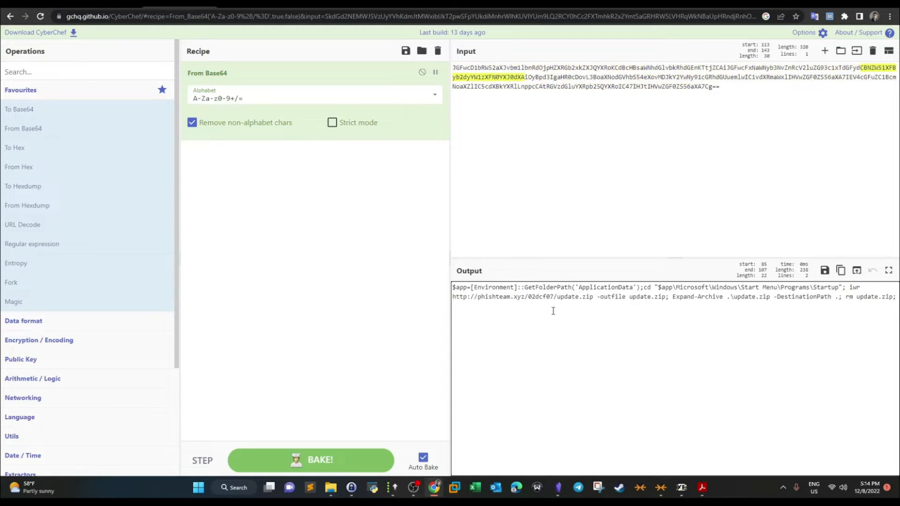
pyautogui.moveTo(861, 288); pyautogui.dragTo(850, 288)
pyautogui.moveTo(454, 297); pyautogui.dragTo(485, 298)
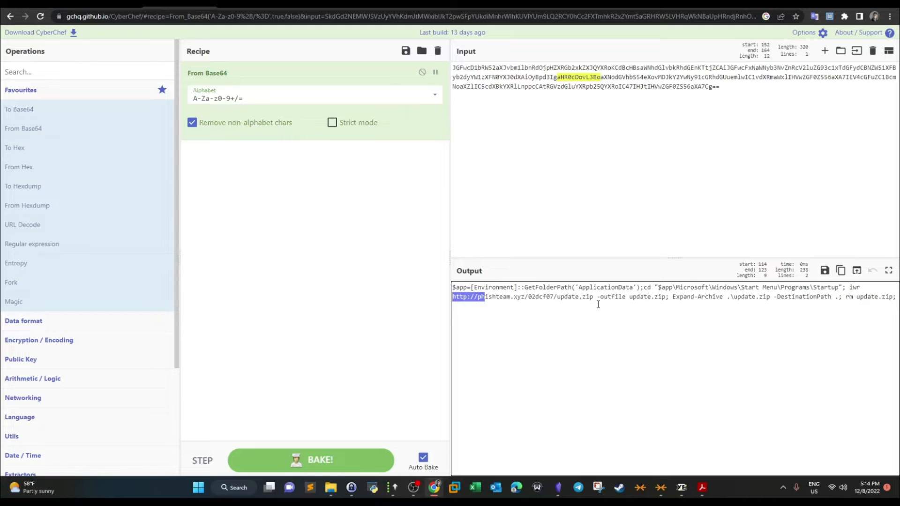
pyautogui.moveTo(593, 297); pyautogui.dragTo(557, 298)
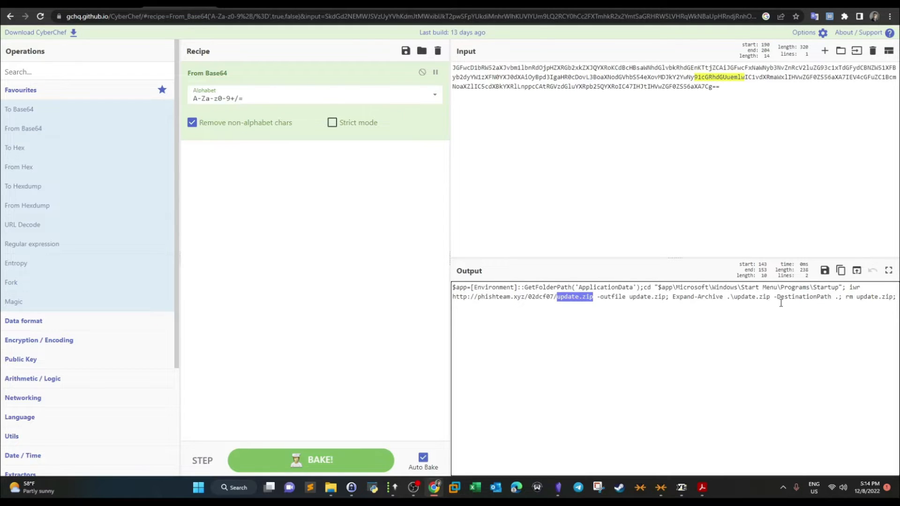
pyautogui.moveTo(777, 297); pyautogui.dragTo(831, 302)
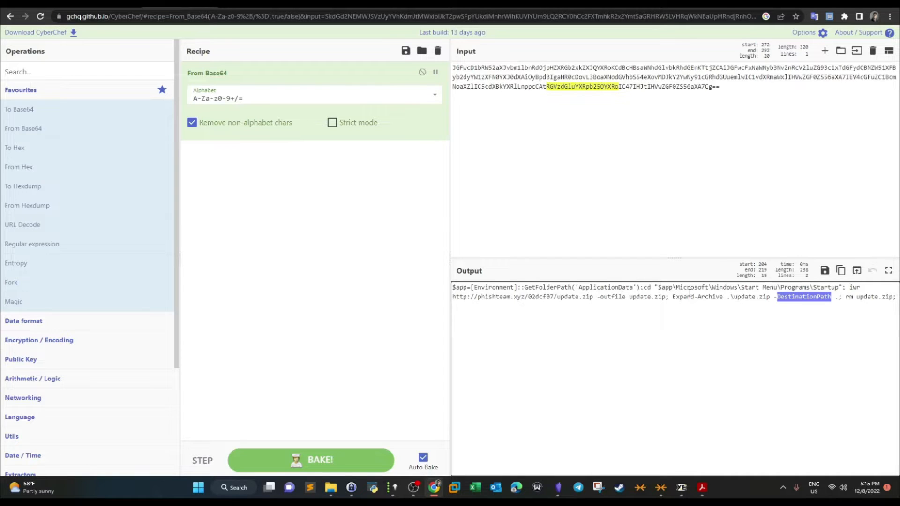
# Step: Return to the TryHackMe room page and re-read the Task 4 answers, highlighting the malicious document's file name and the base64 payload string
pyautogui.click(832, 303)
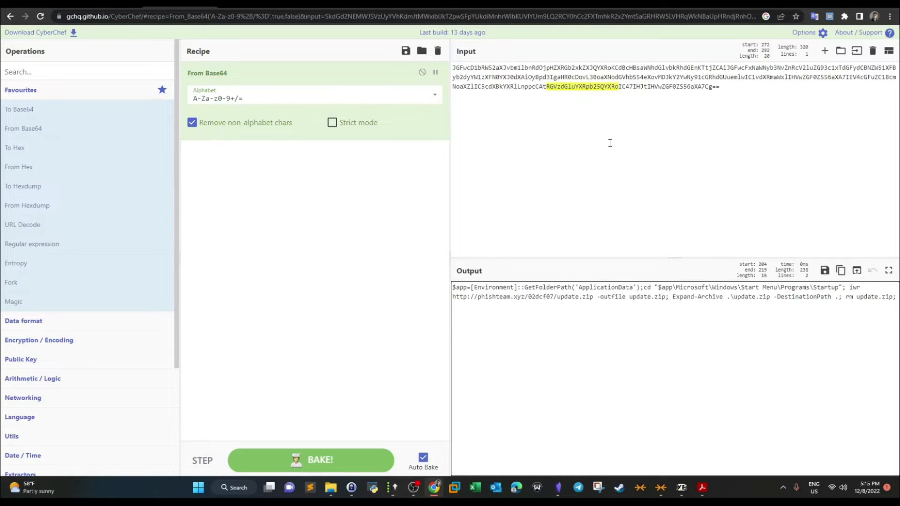
pyautogui.click(130, 5)
pyautogui.click(51, 4)
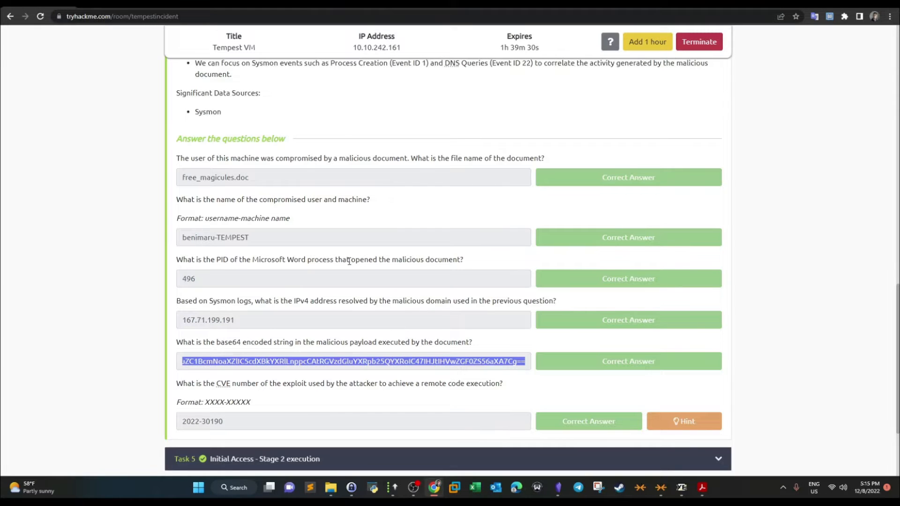
pyautogui.scroll(-3, 349, 261)
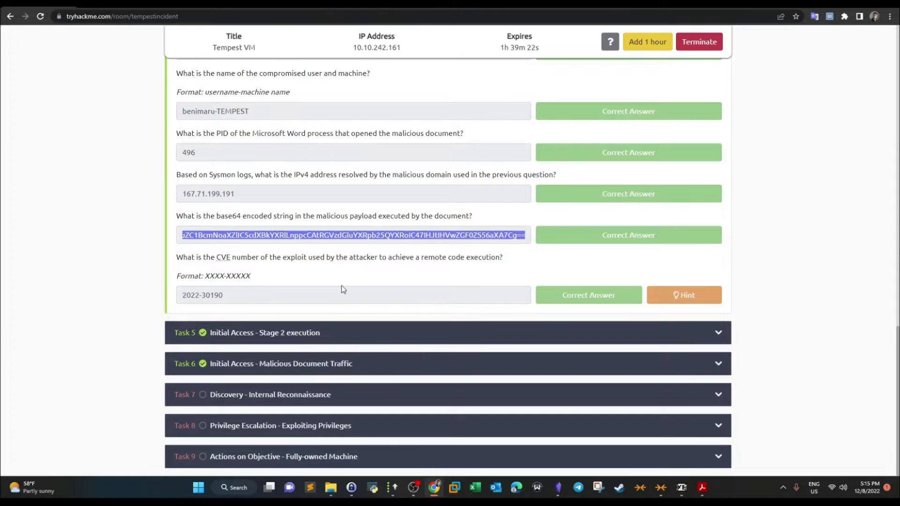
pyautogui.scroll(3, 342, 286)
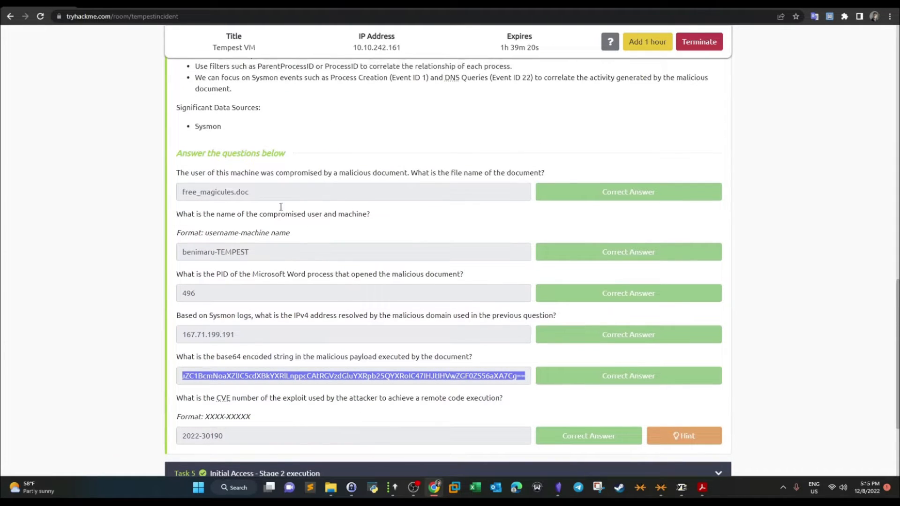
pyautogui.click(252, 195)
pyautogui.moveTo(252, 195); pyautogui.dragTo(181, 193)
pyautogui.click(243, 196)
pyautogui.moveTo(252, 195); pyautogui.dragTo(182, 196)
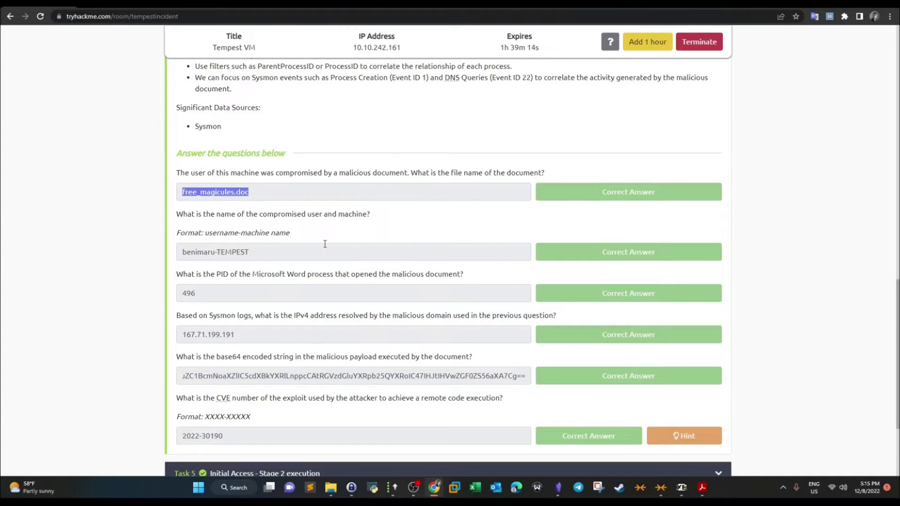
pyautogui.moveTo(198, 378); pyautogui.dragTo(510, 377)
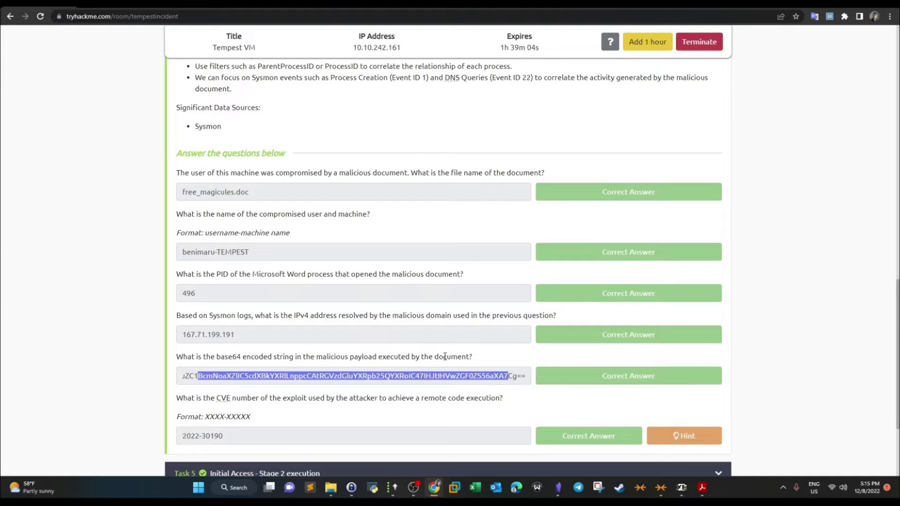
pyautogui.scroll(-3, 382, 337)
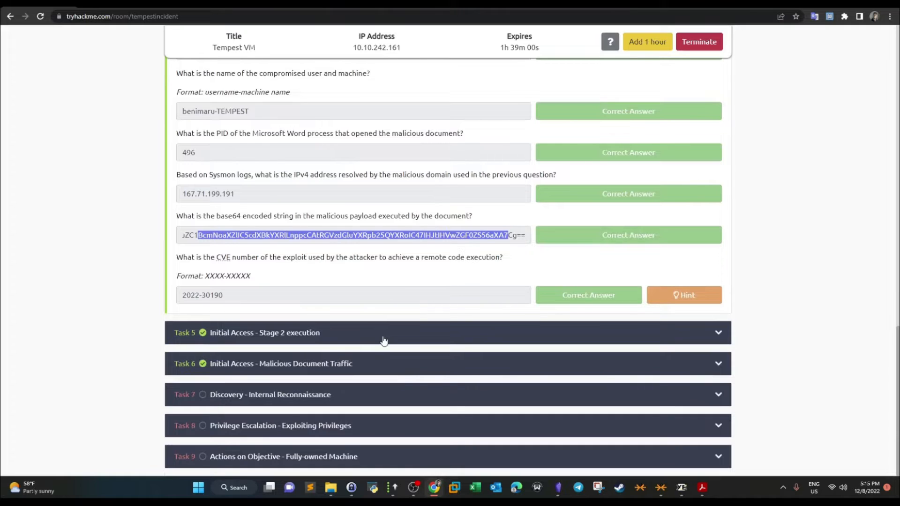
# Step: Expand Task 5, Initial Access - Stage 2 execution, and read its guide and the question on the payload's full target path
pyautogui.click(327, 277)
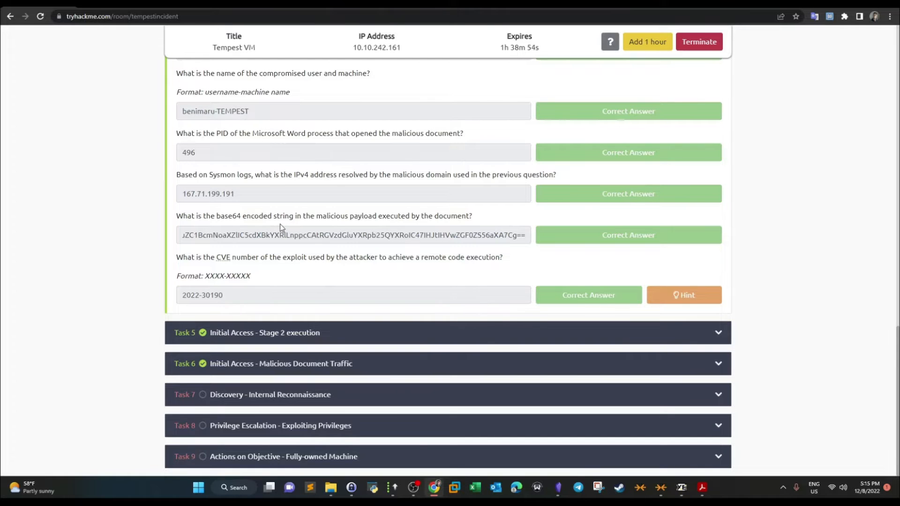
pyautogui.click(351, 340)
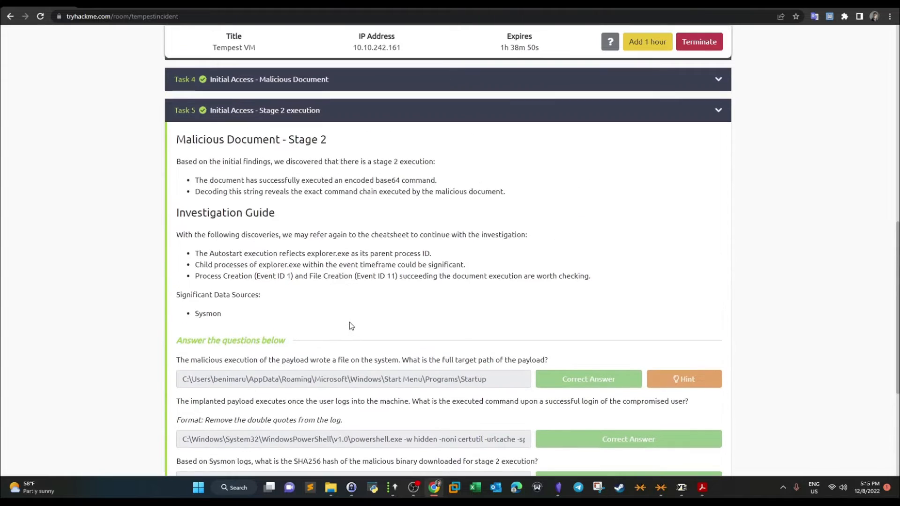
pyautogui.scroll(-3, 351, 323)
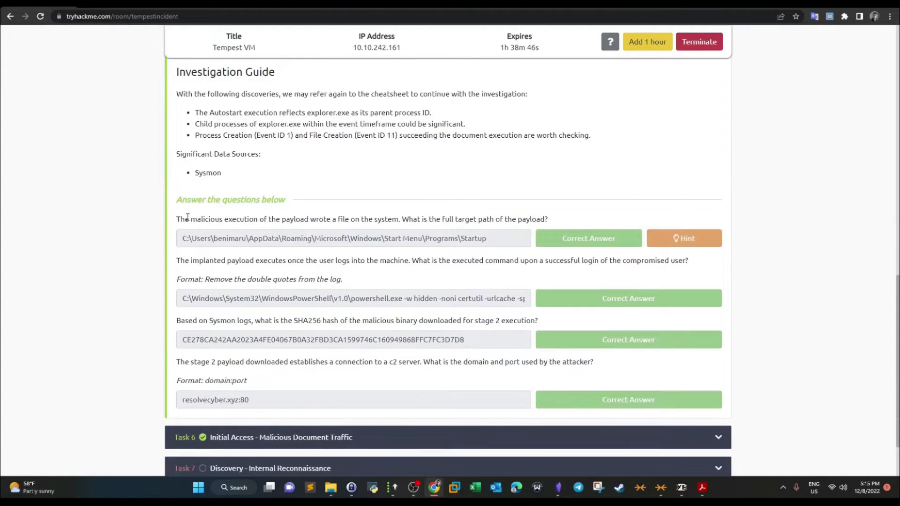
pyautogui.moveTo(177, 219); pyautogui.dragTo(393, 220)
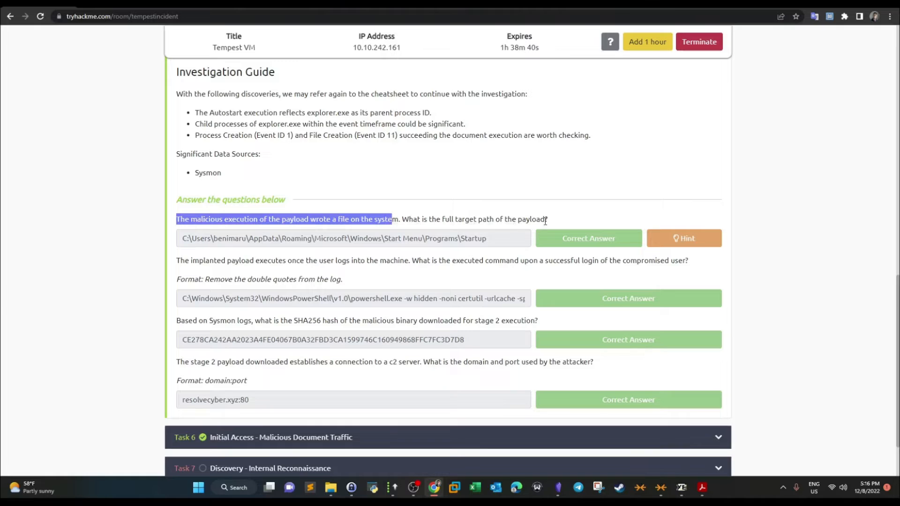
# Step: Revisit the base64 string in Task 4 and examine the phishteam.xyz domain and Startup folder path in CyberChef's decoded output
pyautogui.scroll(3, 352, 220)
pyautogui.click(281, 110)
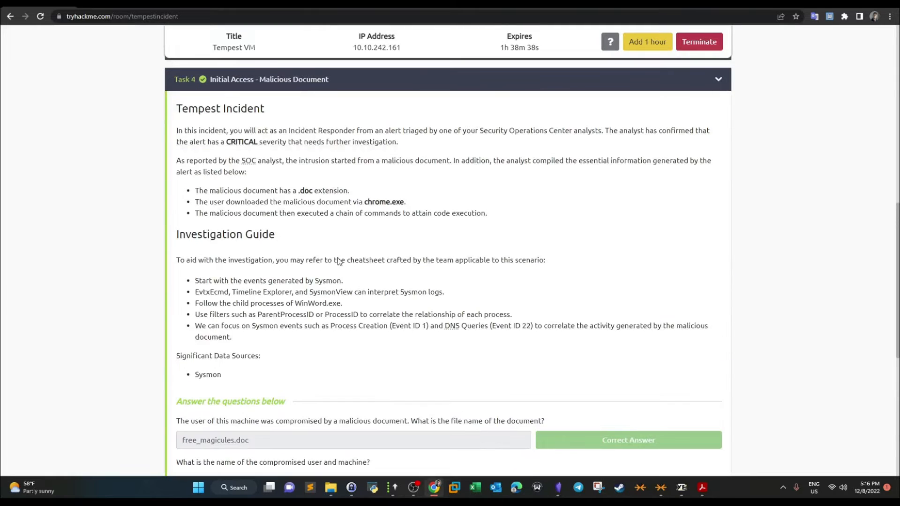
pyautogui.scroll(-8, 324, 328)
pyautogui.scroll(2, 323, 330)
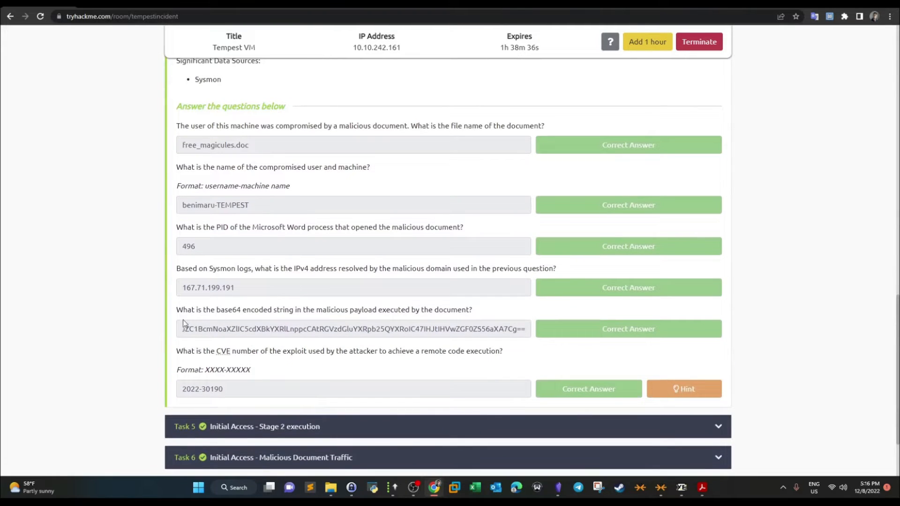
pyautogui.moveTo(185, 331); pyautogui.dragTo(452, 336)
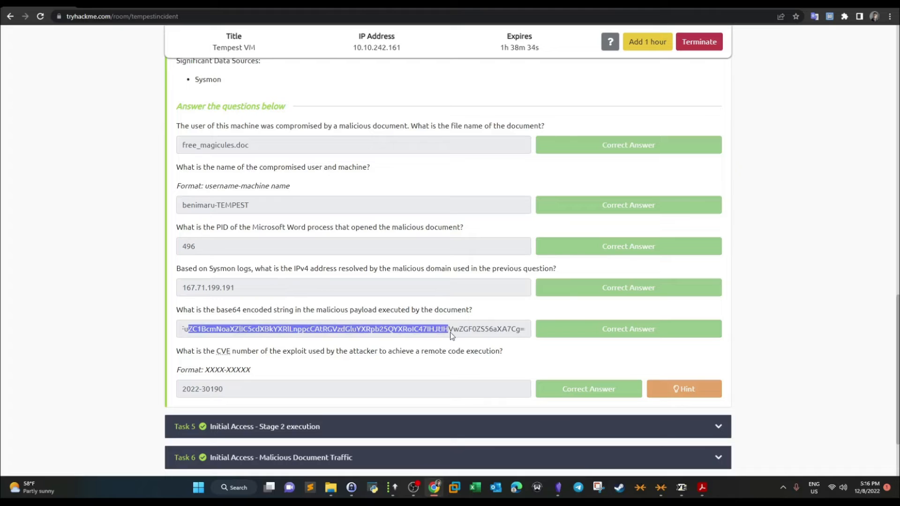
pyautogui.click(180, 4)
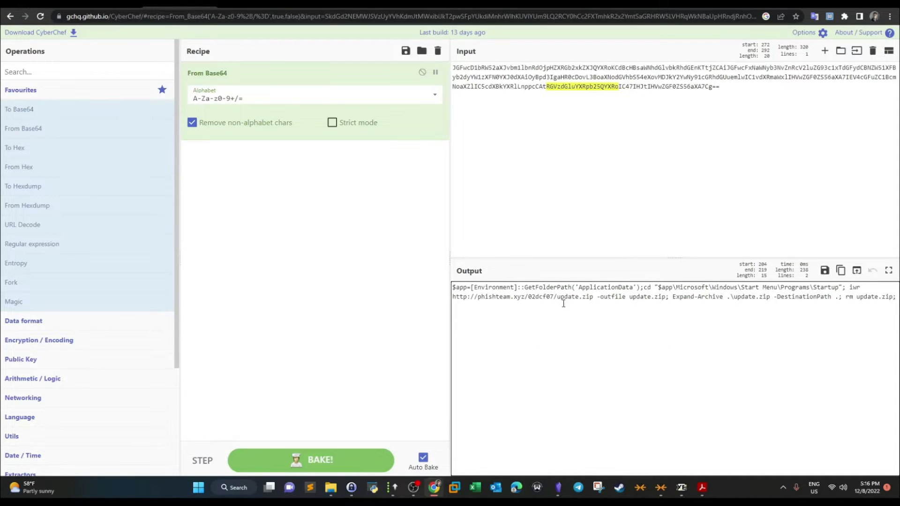
pyautogui.moveTo(524, 298); pyautogui.dragTo(475, 299)
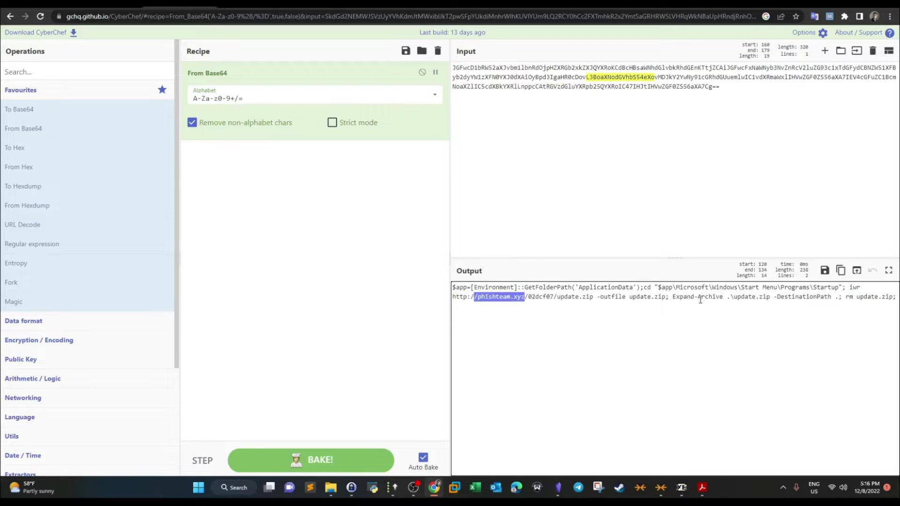
pyautogui.moveTo(667, 289); pyautogui.dragTo(836, 292)
pyautogui.click(773, 292)
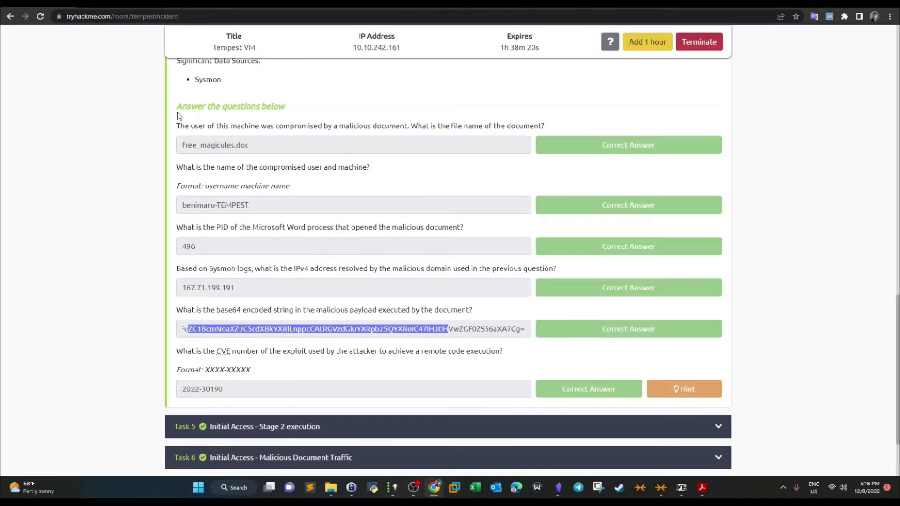
# Step: Reopen Task 5 on the TryHackMe page and highlight the answer giving the payload's full target path
pyautogui.scroll(-1, 290, 369)
pyautogui.click(299, 381)
pyautogui.scroll(2, 299, 374)
pyautogui.moveTo(182, 261); pyautogui.dragTo(529, 264)
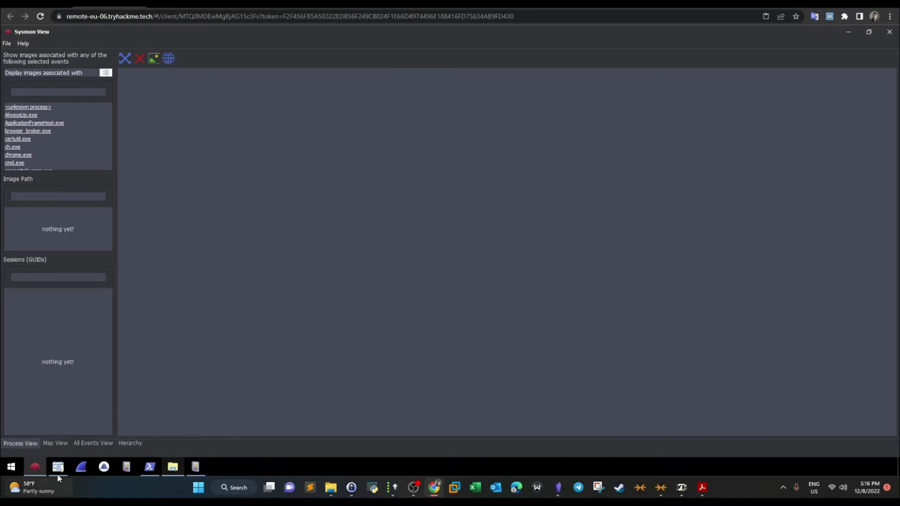
# Step: Switch to Timeline Explorer in the Tempest VM and search sysmon.csv for update.zip
pyautogui.click(171, 452)
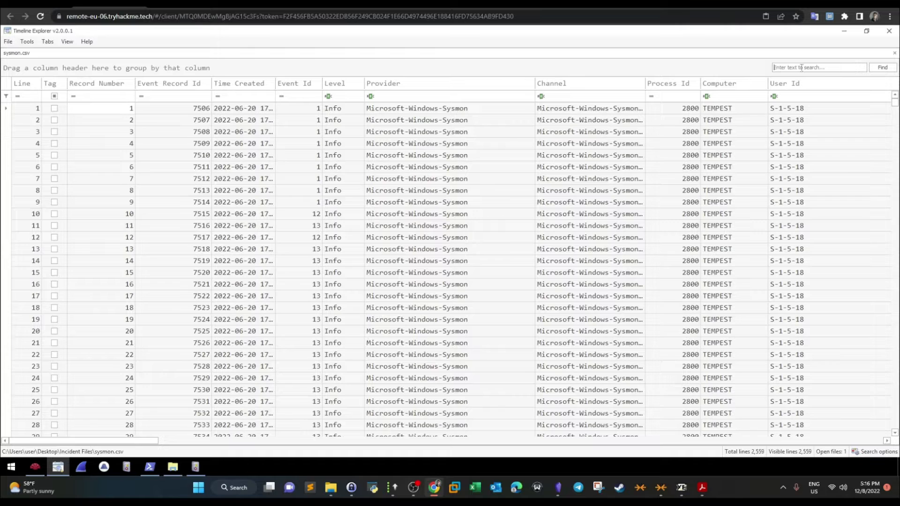
pyautogui.click(802, 68)
pyautogui.write('update.')
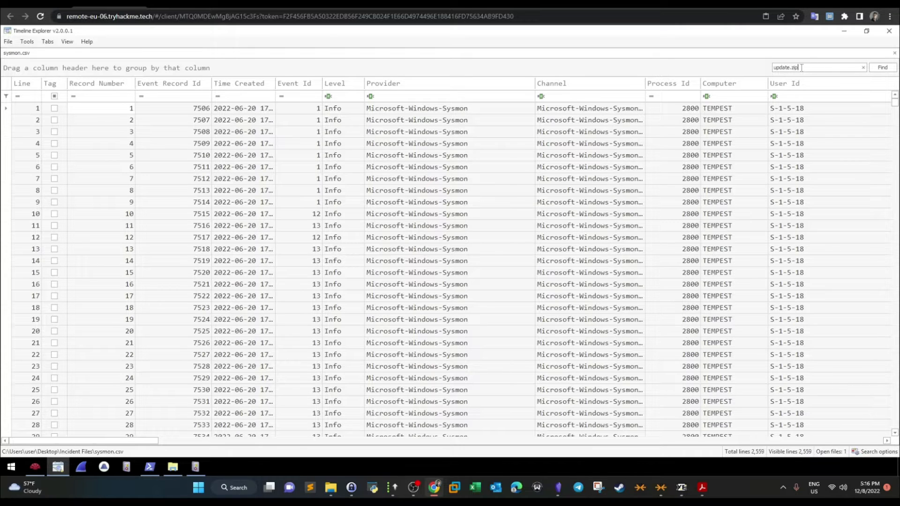
pyautogui.write('zip')
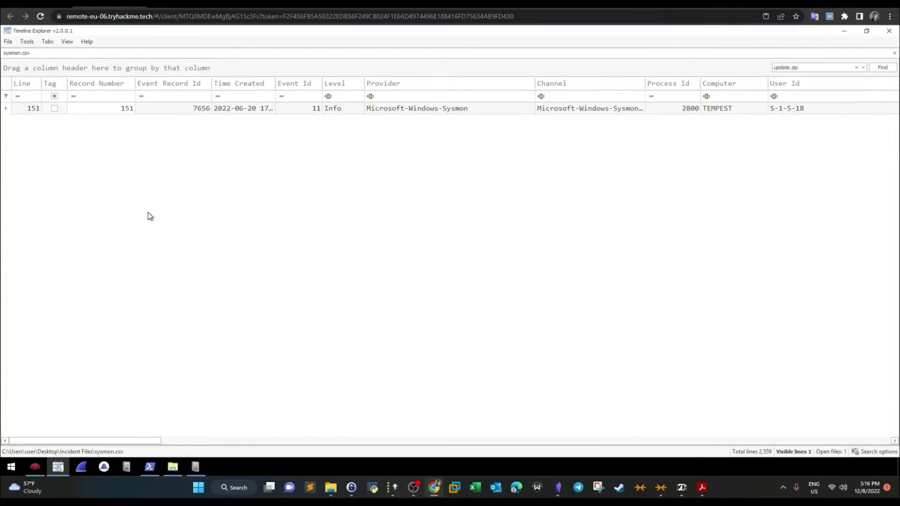
# Step: Widen the Payload Data4 column to read the TargetFilename path of the update.zip file creation event
pyautogui.moveTo(141, 441); pyautogui.dragTo(268, 450)
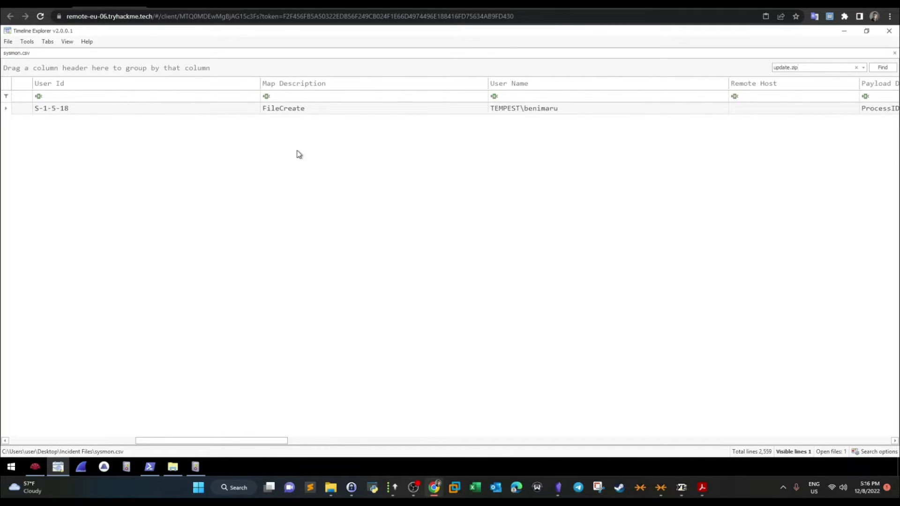
pyautogui.moveTo(205, 441); pyautogui.dragTo(283, 446)
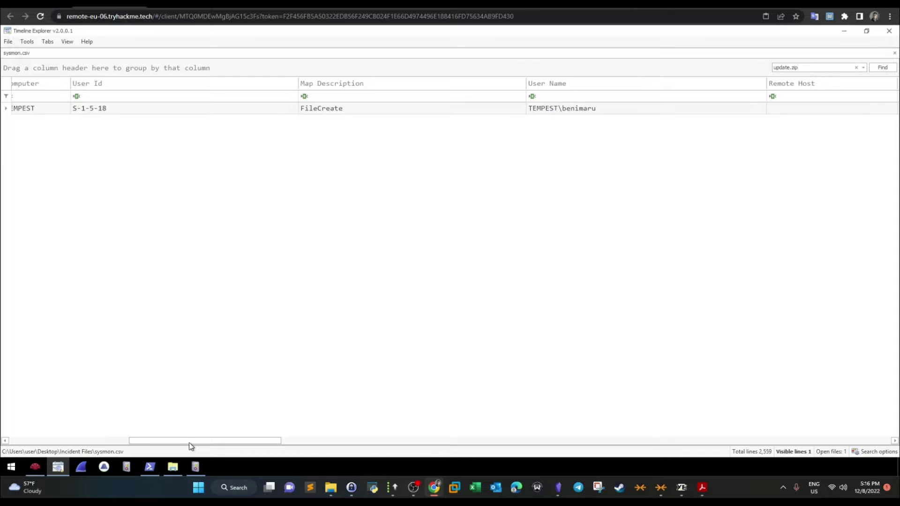
pyautogui.moveTo(223, 446); pyautogui.dragTo(404, 459)
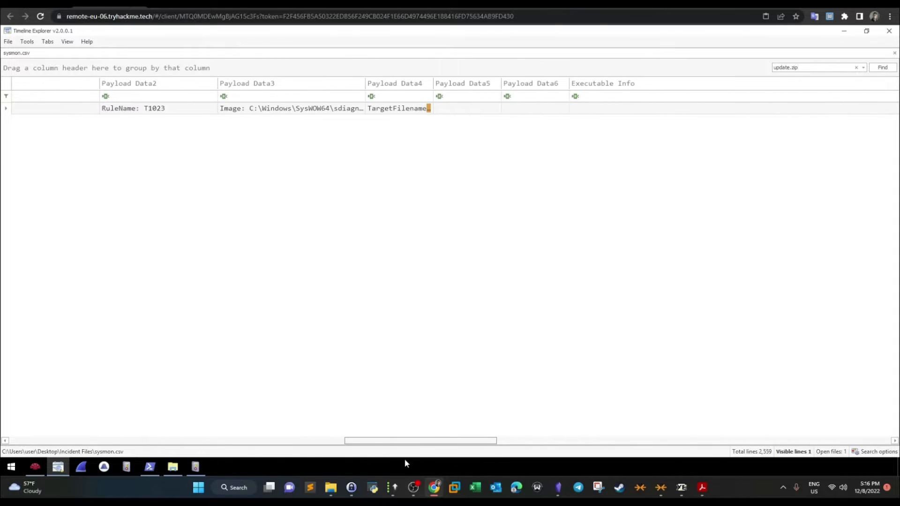
pyautogui.click(366, 81)
pyautogui.moveTo(432, 81); pyautogui.dragTo(708, 89)
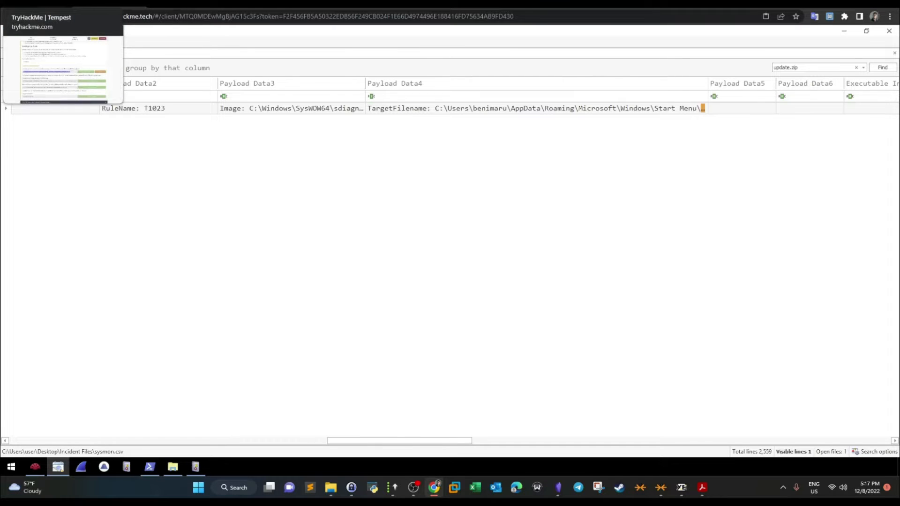
# Step: Return to Task 5 and read the question about the implanted payload executing at login, comparing it with the Startup path answer
pyautogui.click(63, 4)
pyautogui.click(298, 289)
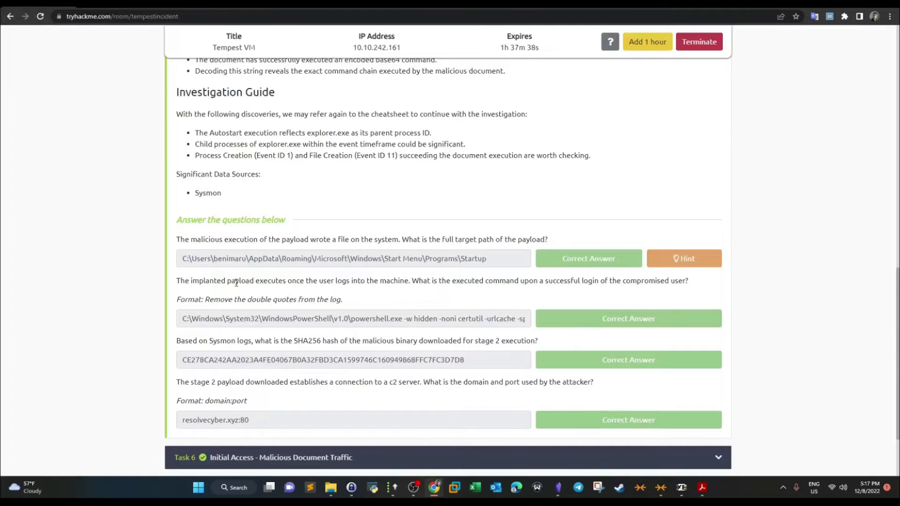
pyautogui.moveTo(177, 280); pyautogui.dragTo(386, 277)
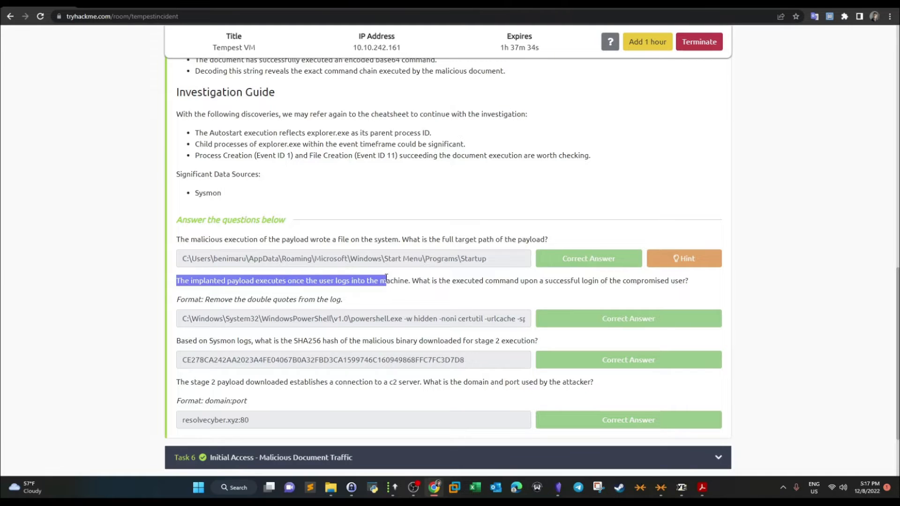
pyautogui.moveTo(389, 258)
pyautogui.mouseDown()
pyautogui.moveTo(404, 259)
pyautogui.moveTo(387, 261)
pyautogui.mouseUp()
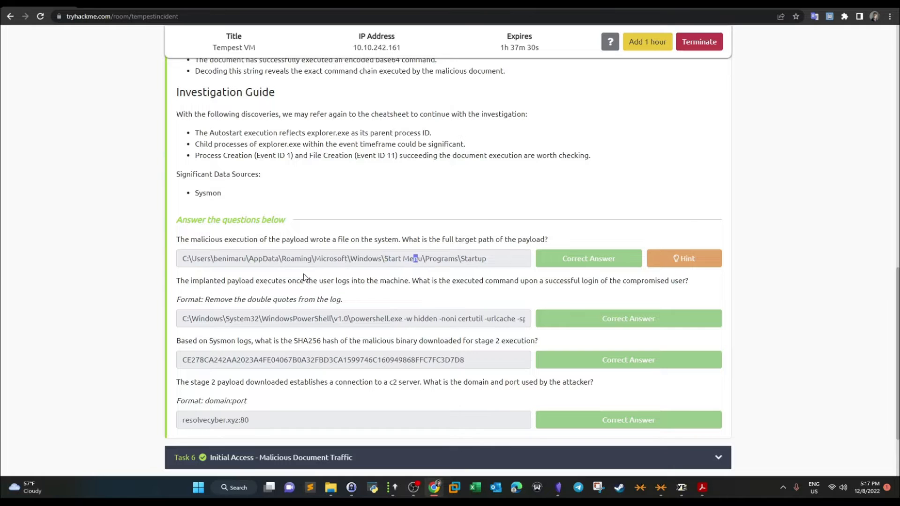
# Step: Reopen Task 4's base64 answer and recheck the Startup folder in the decoded PowerShell command in CyberChef
pyautogui.scroll(4, 392, 246)
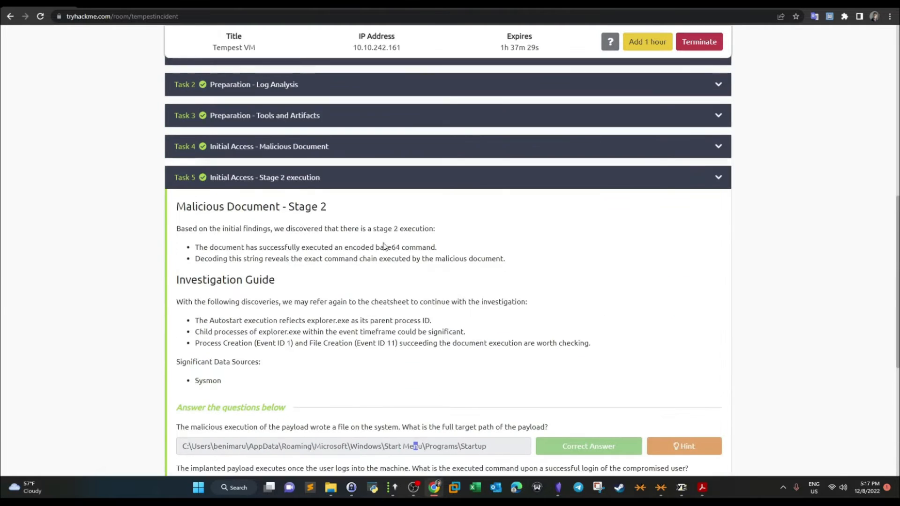
pyautogui.click(324, 154)
pyautogui.scroll(-10, 407, 272)
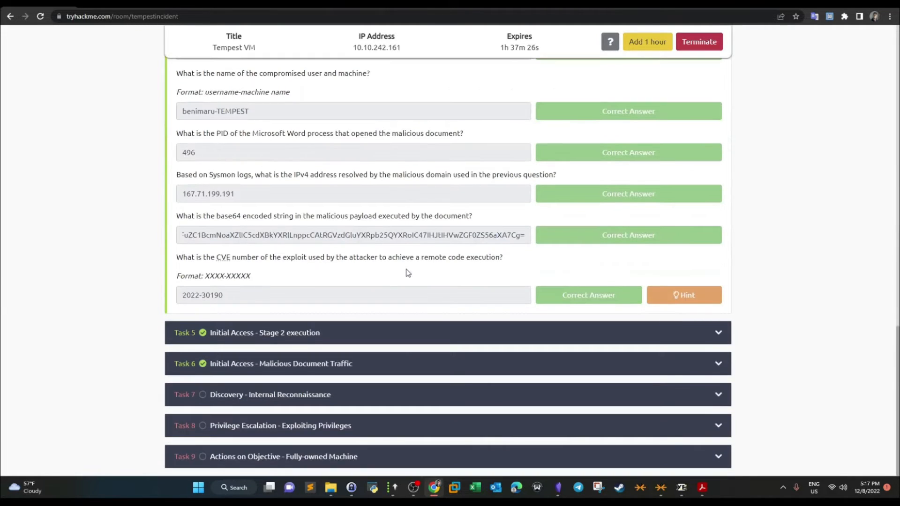
pyautogui.click(124, 3)
pyautogui.click(175, 4)
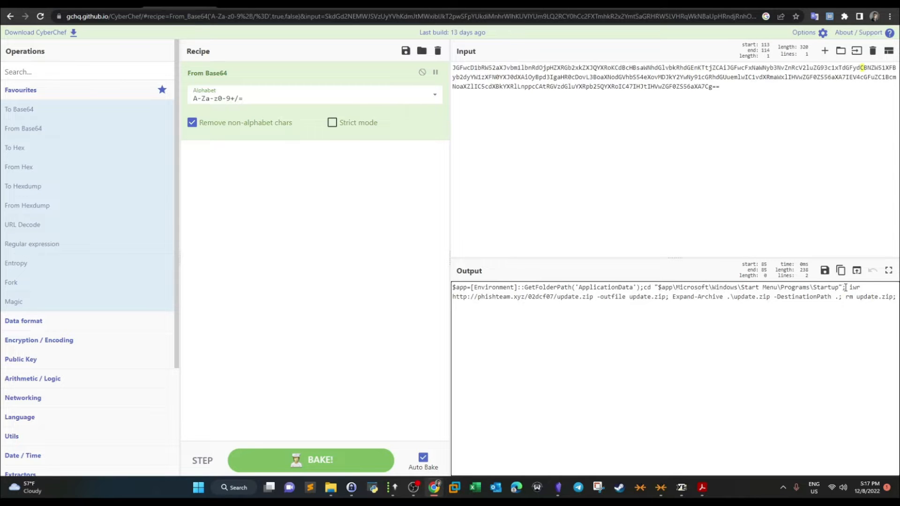
pyautogui.moveTo(847, 288); pyautogui.dragTo(803, 288)
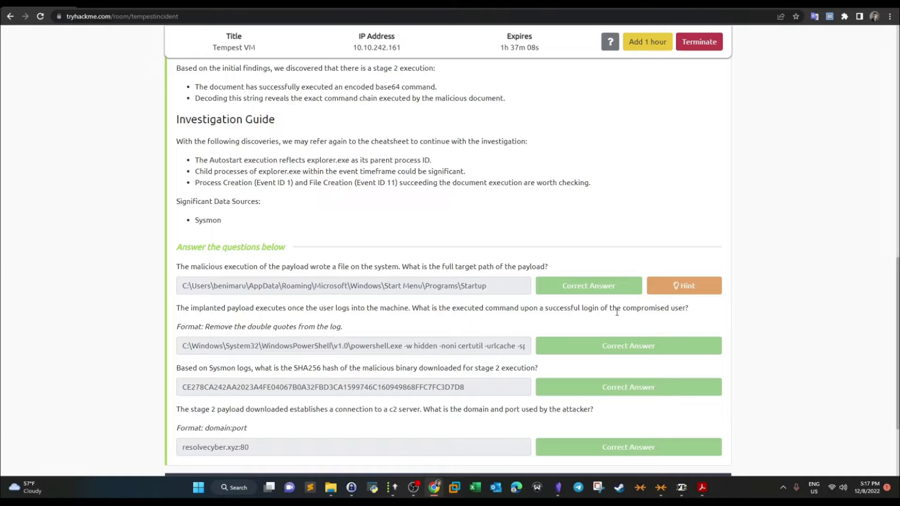
# Step: Re-read the Task 5 question on the command executed at login and clear the update.zip search in Timeline Explorer
pyautogui.moveTo(689, 310); pyautogui.dragTo(418, 315)
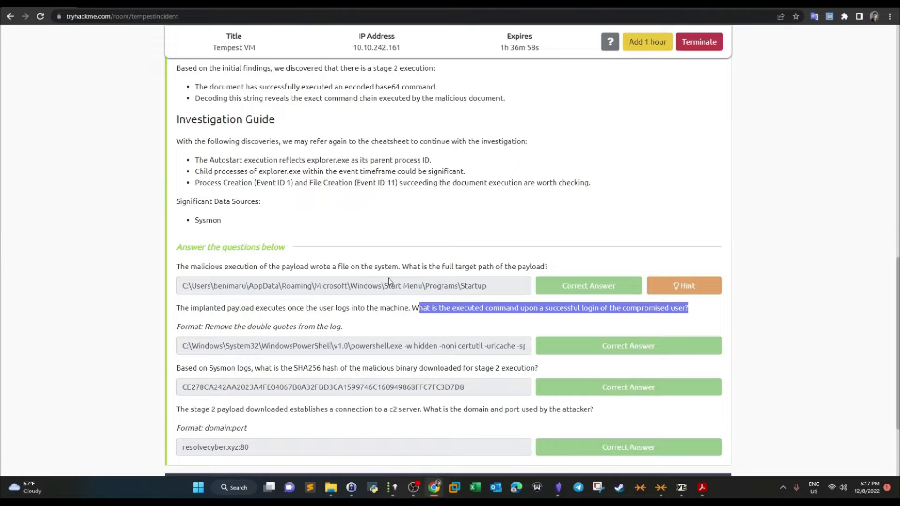
pyautogui.click(110, 4)
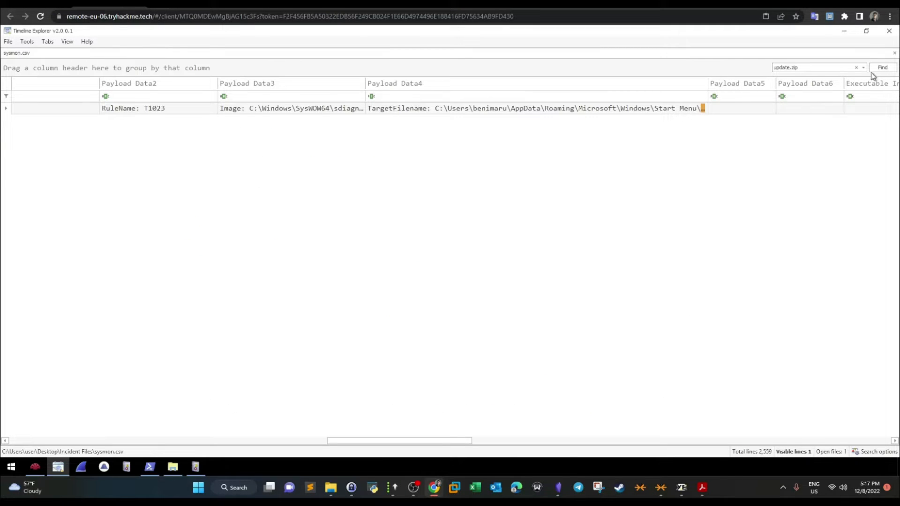
pyautogui.click(857, 67)
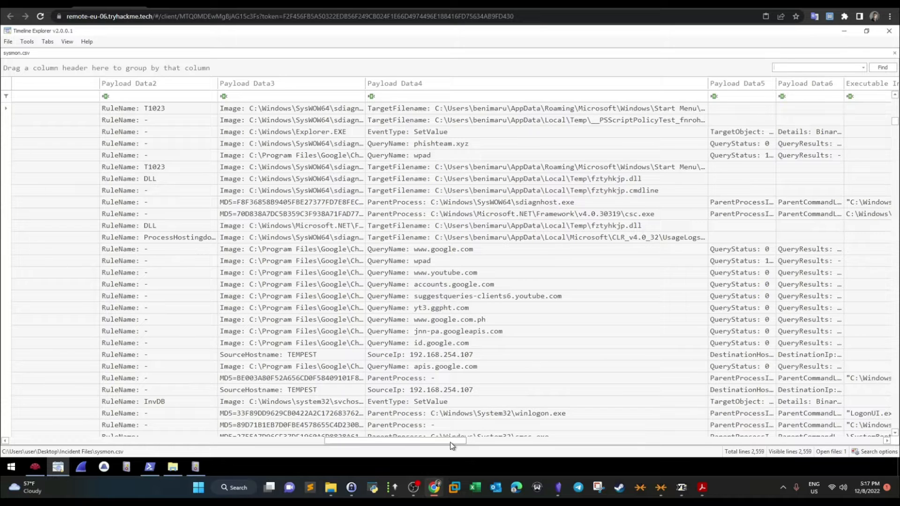
# Step: Switch to the TryHackMe room and check again which executed command Task 5 asks for upon the compromised user's successful login
pyautogui.click(37, 4)
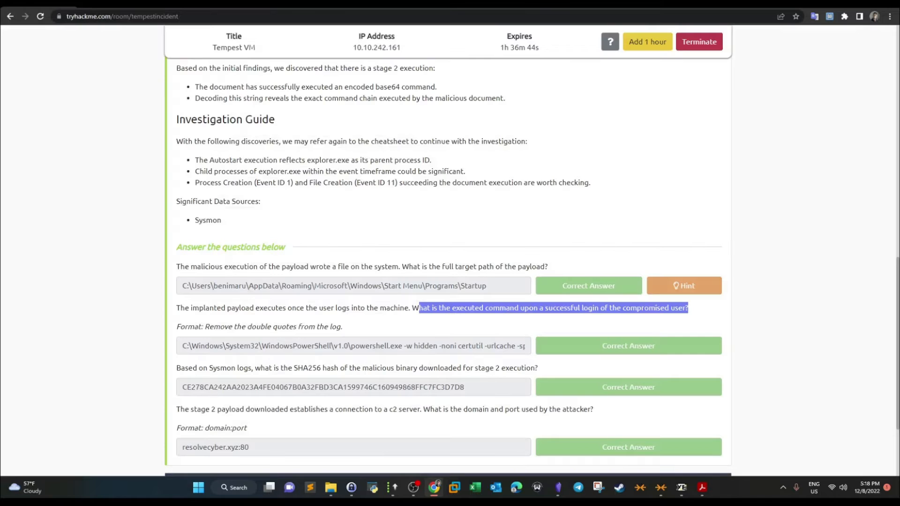
pyautogui.click(481, 322)
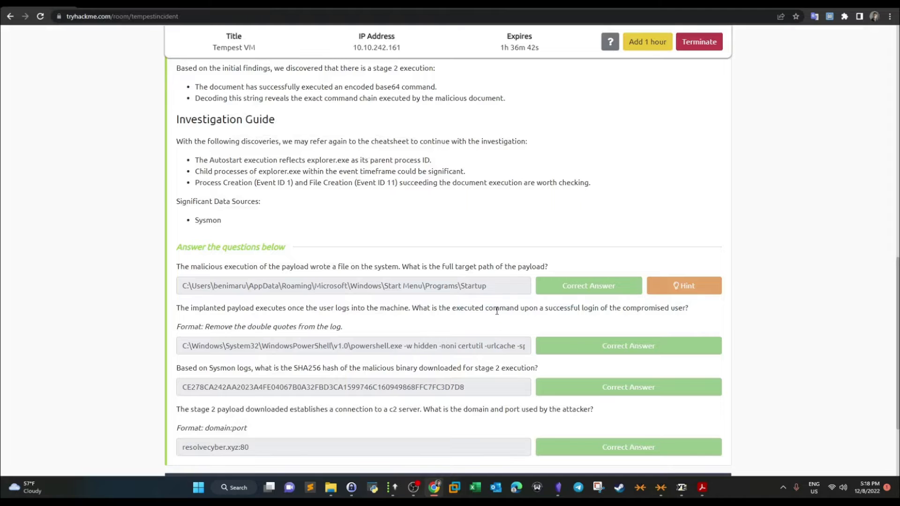
pyautogui.moveTo(487, 306); pyautogui.dragTo(519, 308)
# Step: Return to Timeline Explorer and filter the sysmon.csv events to Event Id 1
pyautogui.click(113, 3)
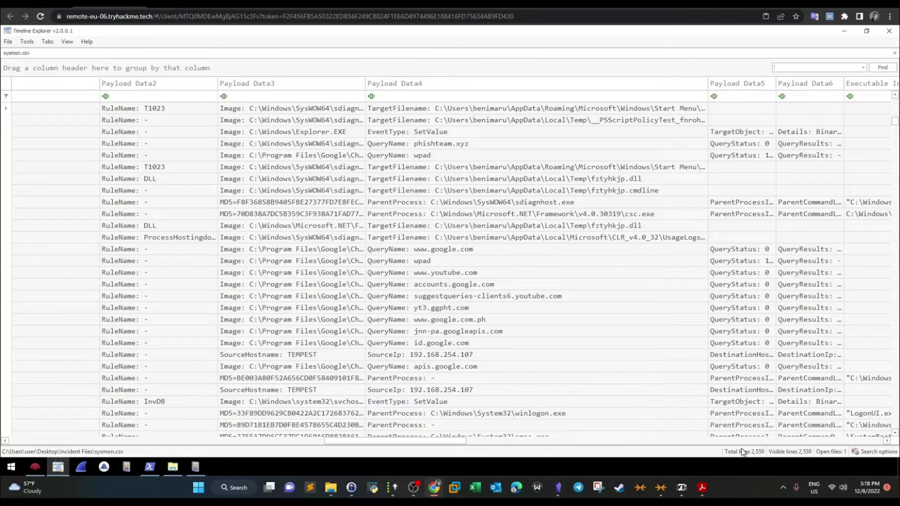
pyautogui.moveTo(368, 441); pyautogui.dragTo(17, 442)
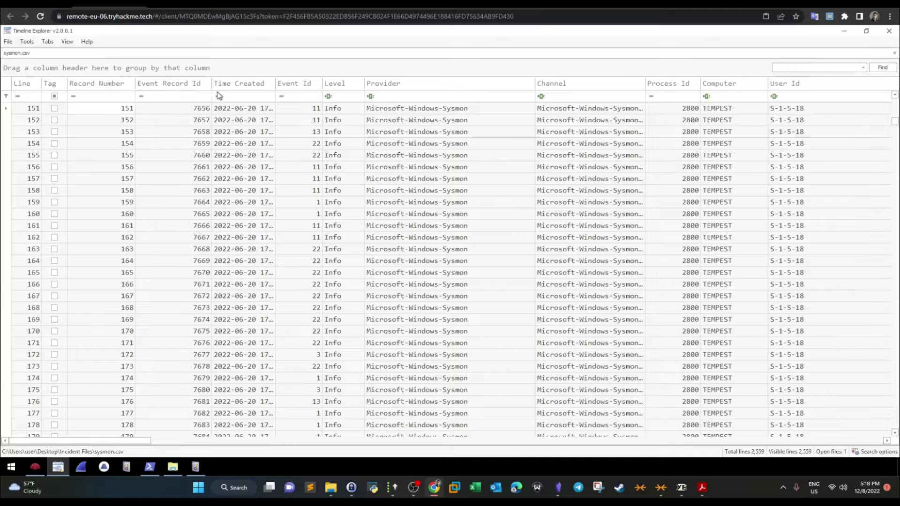
pyautogui.click(297, 96)
pyautogui.write('1')
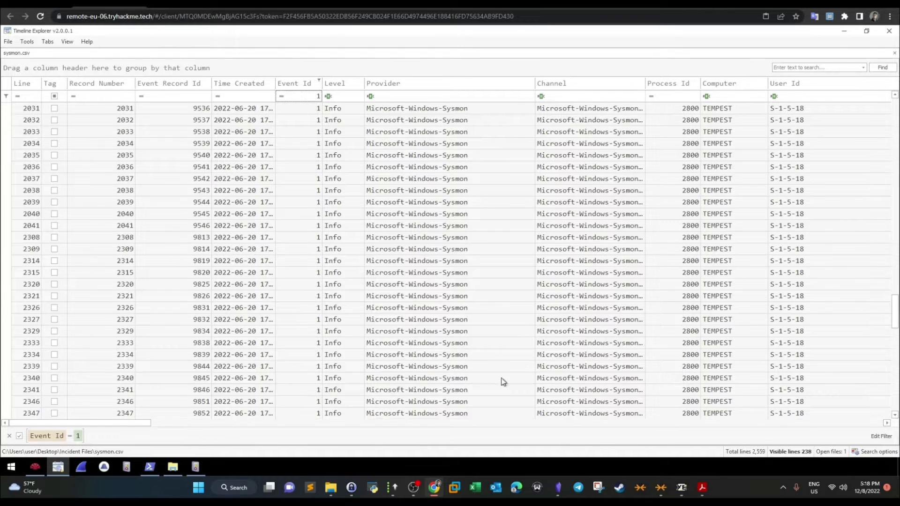
# Step: Widen the Executable Info column and examine the net user commands among the process creation events
pyautogui.moveTo(119, 422); pyautogui.dragTo(522, 430)
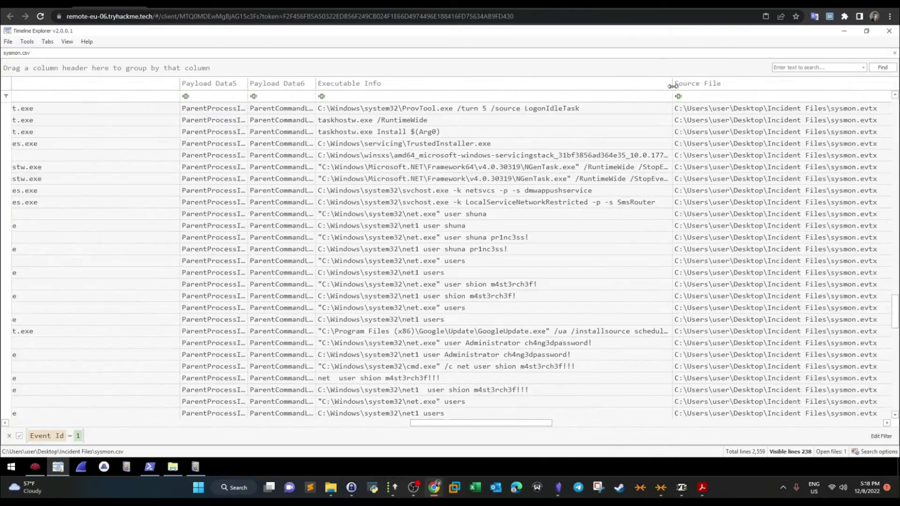
pyautogui.moveTo(850, 83); pyautogui.dragTo(873, 81)
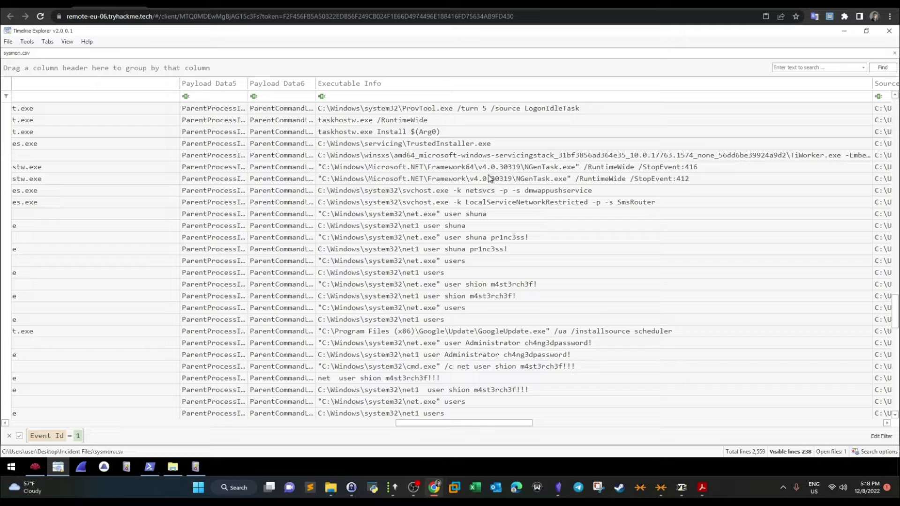
pyautogui.click(464, 216)
pyautogui.click(457, 226)
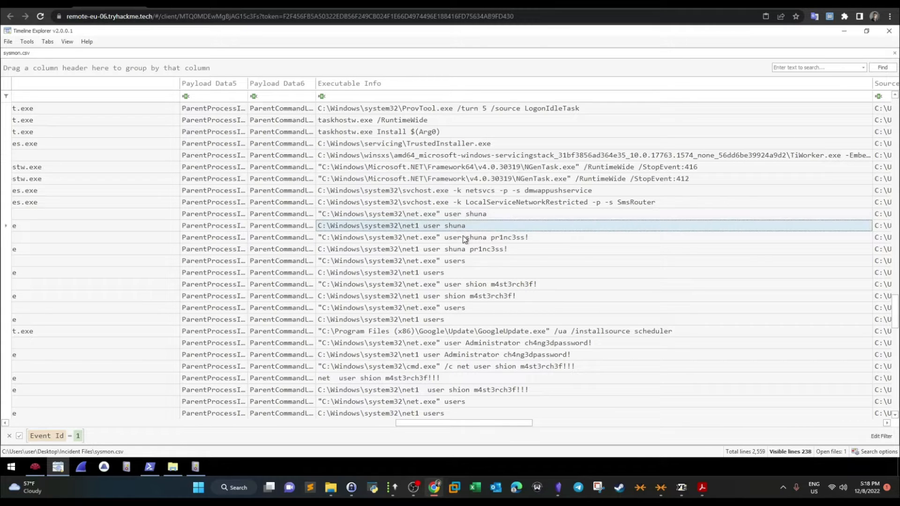
pyautogui.click(463, 235)
pyautogui.click(466, 272)
pyautogui.click(468, 296)
pyautogui.click(468, 307)
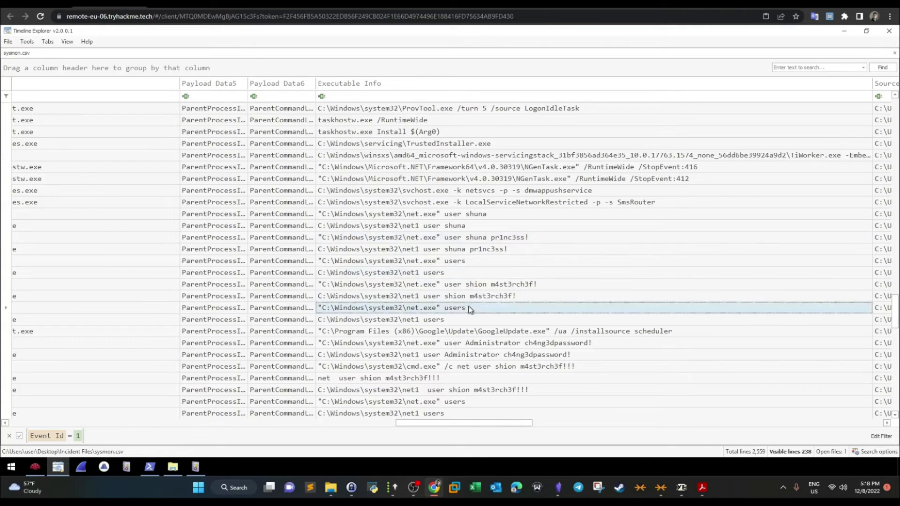
# Step: Scan the Executable Info commands down to the end of the filtered events and dismiss the GeForce driver notification
pyautogui.moveTo(426, 423); pyautogui.dragTo(454, 426)
pyautogui.scroll(-4, 452, 274)
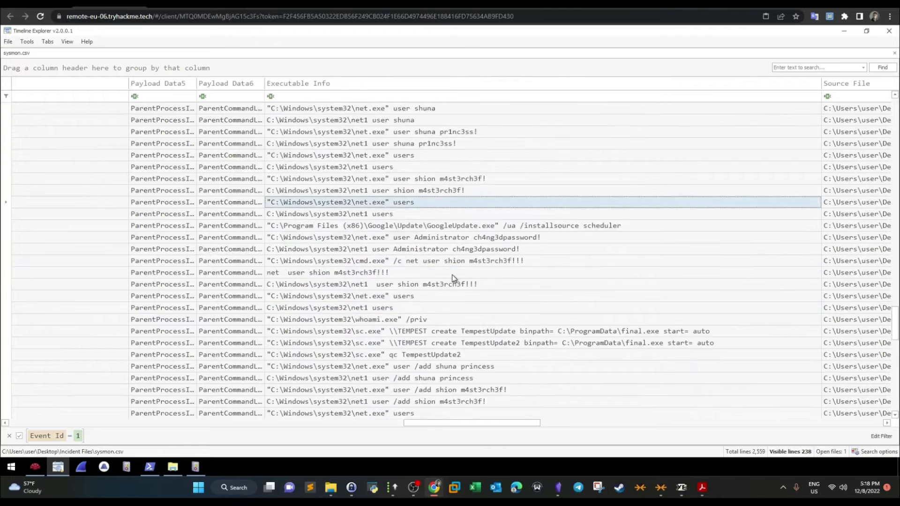
pyautogui.scroll(-6, 452, 271)
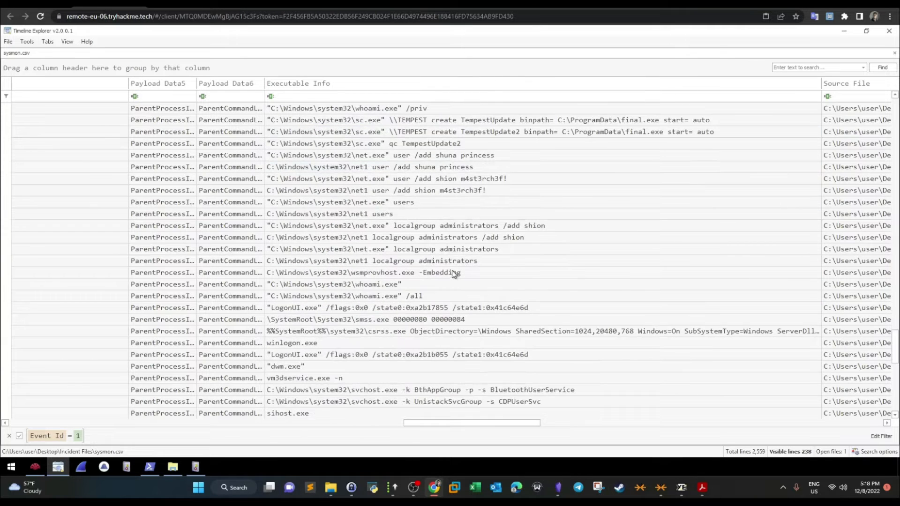
pyautogui.scroll(-4, 392, 319)
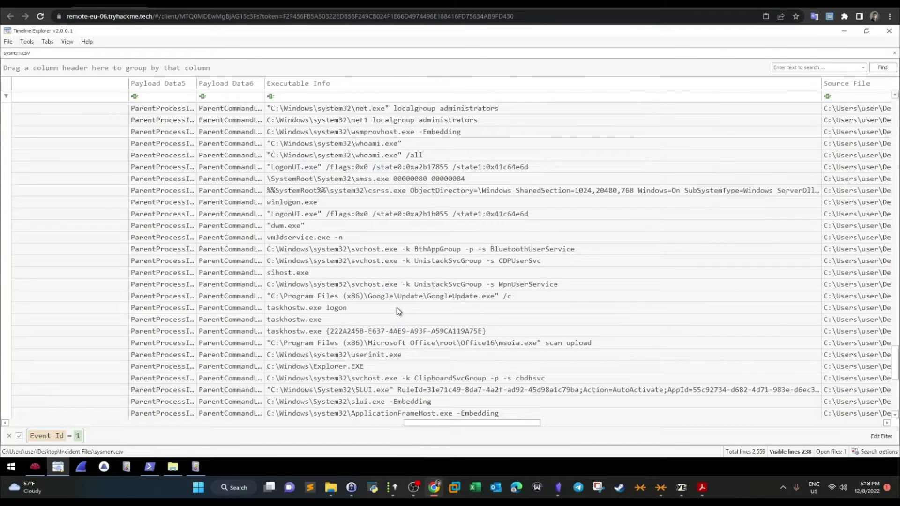
pyautogui.scroll(-4, 410, 251)
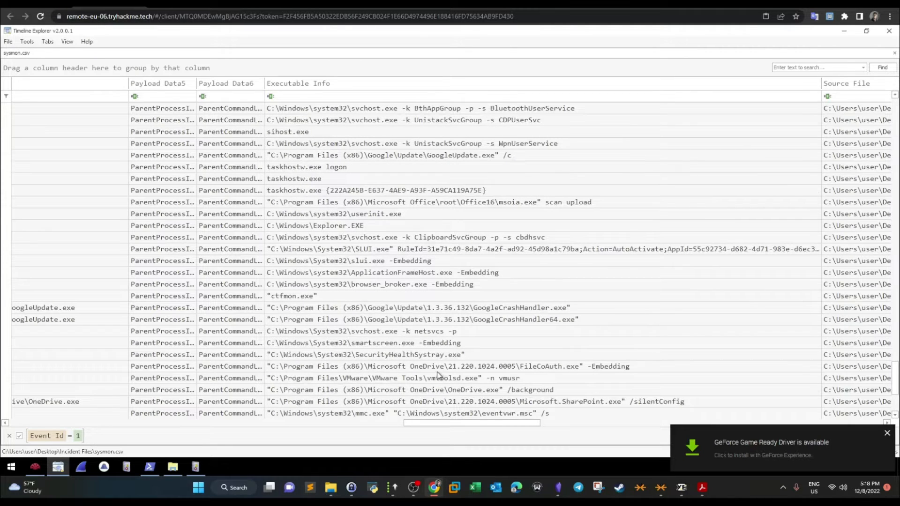
pyautogui.scroll(-2, 440, 373)
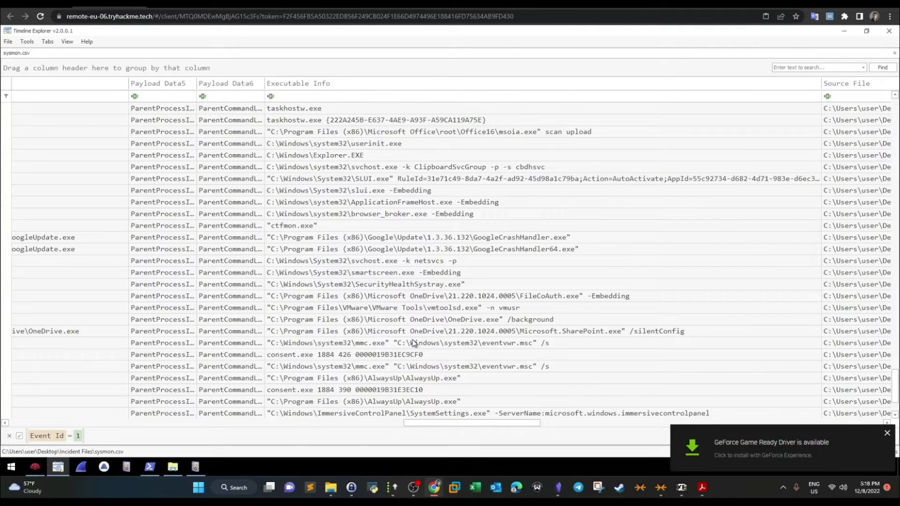
pyautogui.scroll(-2, 411, 347)
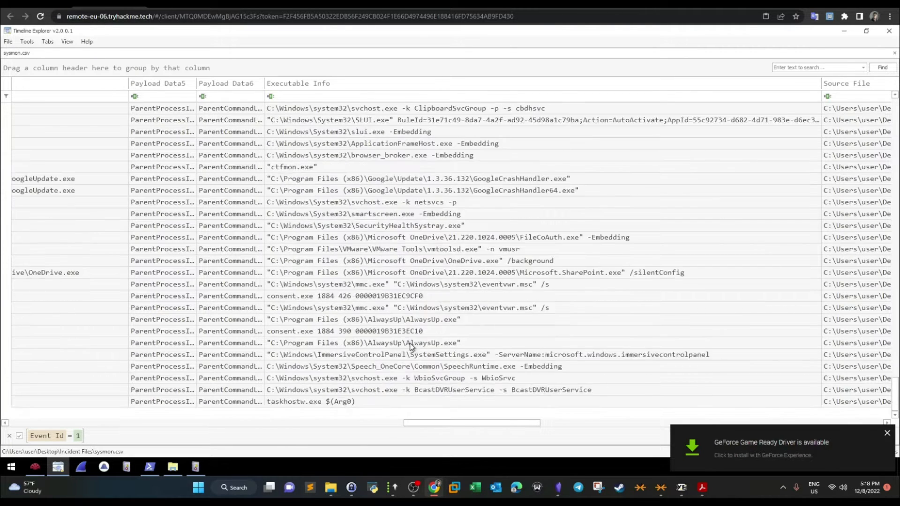
pyautogui.click(887, 433)
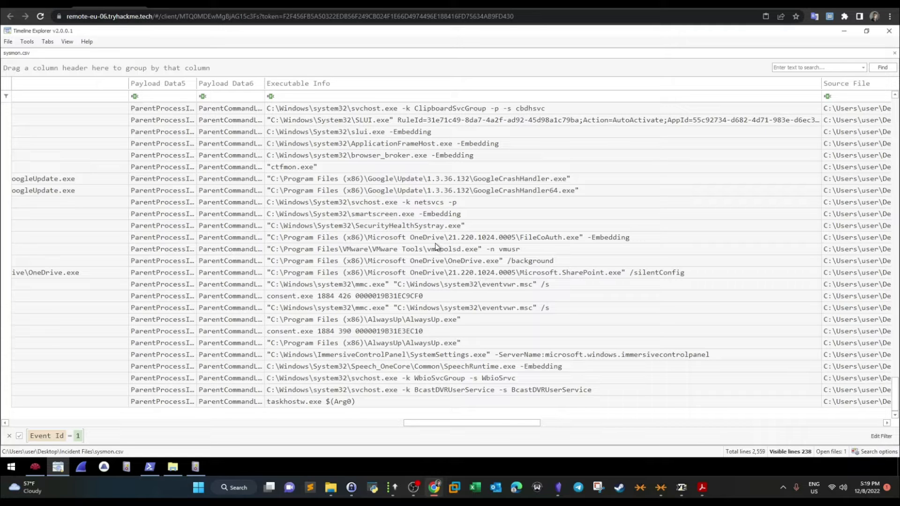
# Step: Review the Executable Info commands back toward earlier events, checking the whoami.exe entry and the C:\ProgramData\final.exe execution
pyautogui.scroll(4, 411, 232)
pyautogui.scroll(4, 424, 222)
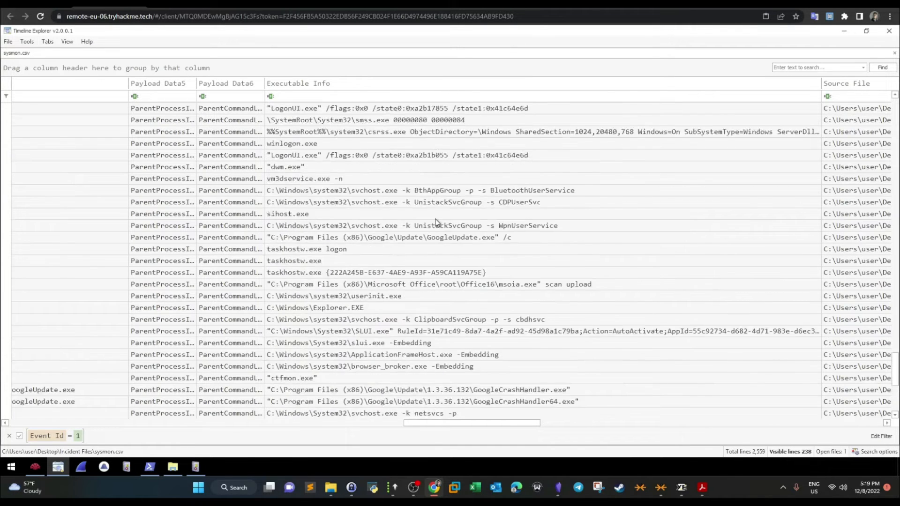
pyautogui.scroll(1, 436, 219)
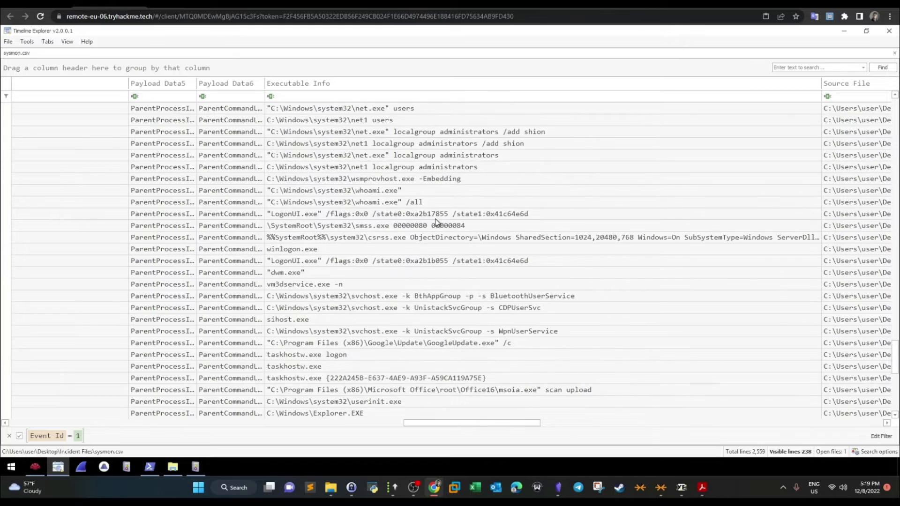
pyautogui.click(373, 189)
pyautogui.scroll(3, 471, 204)
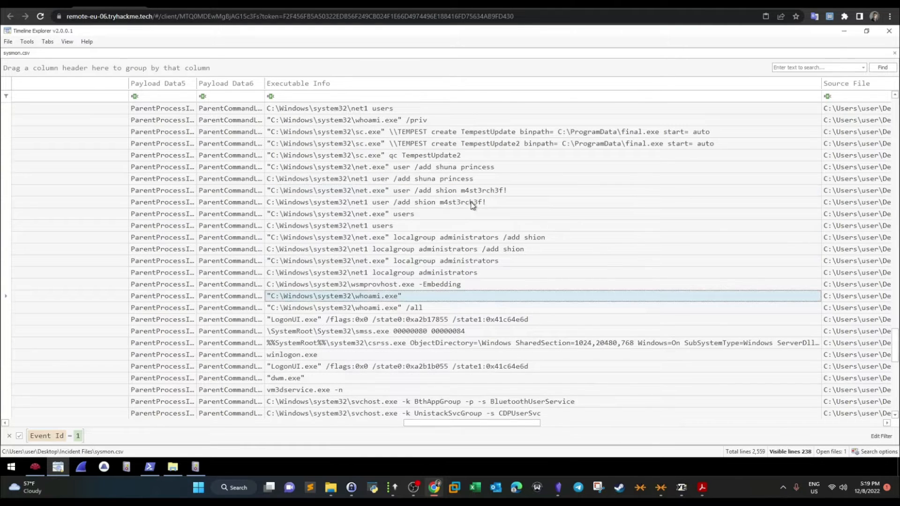
pyautogui.scroll(4, 471, 205)
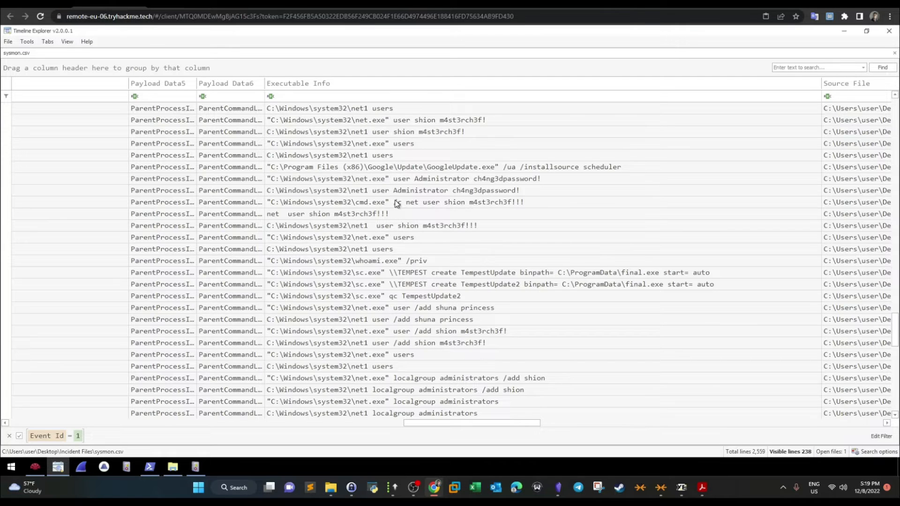
pyautogui.scroll(5, 396, 204)
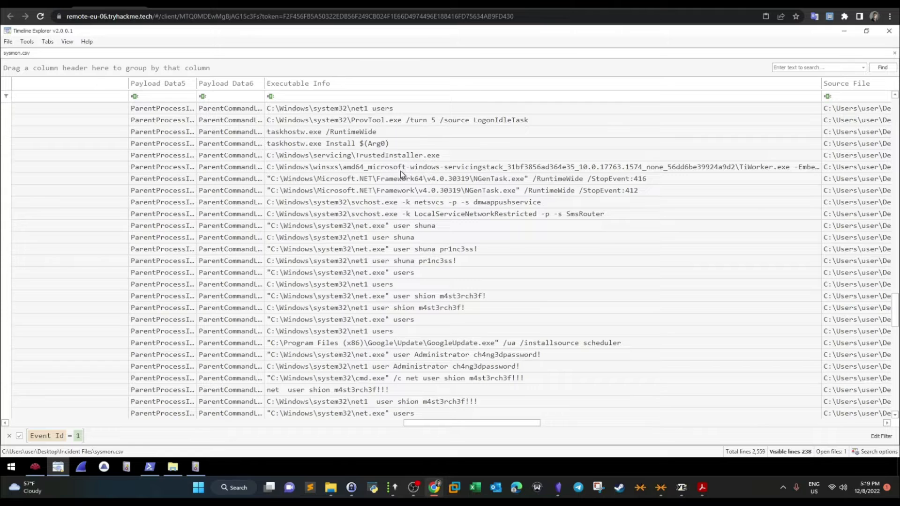
pyautogui.scroll(2, 398, 173)
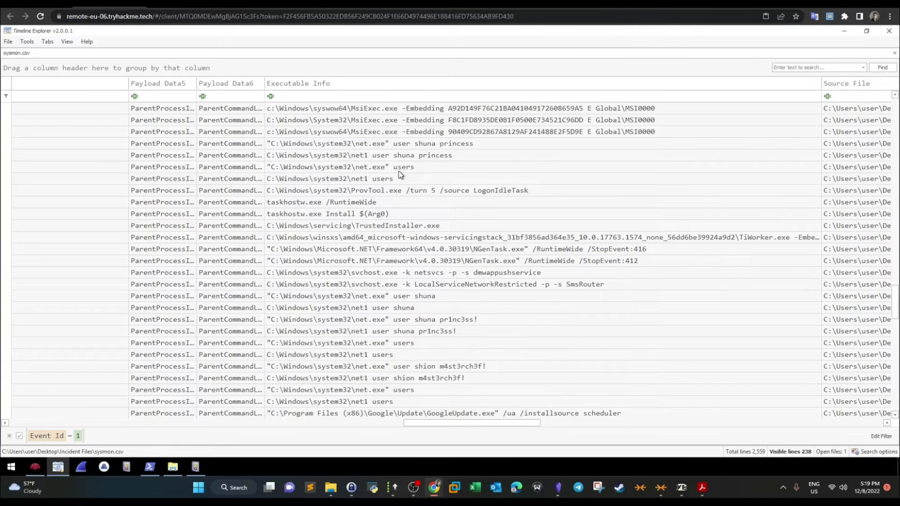
pyautogui.scroll(4, 400, 173)
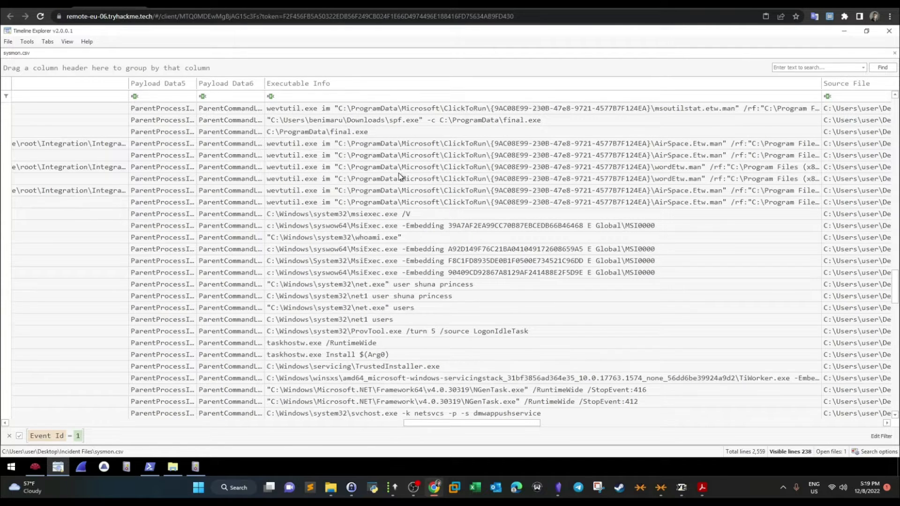
pyautogui.scroll(2, 398, 173)
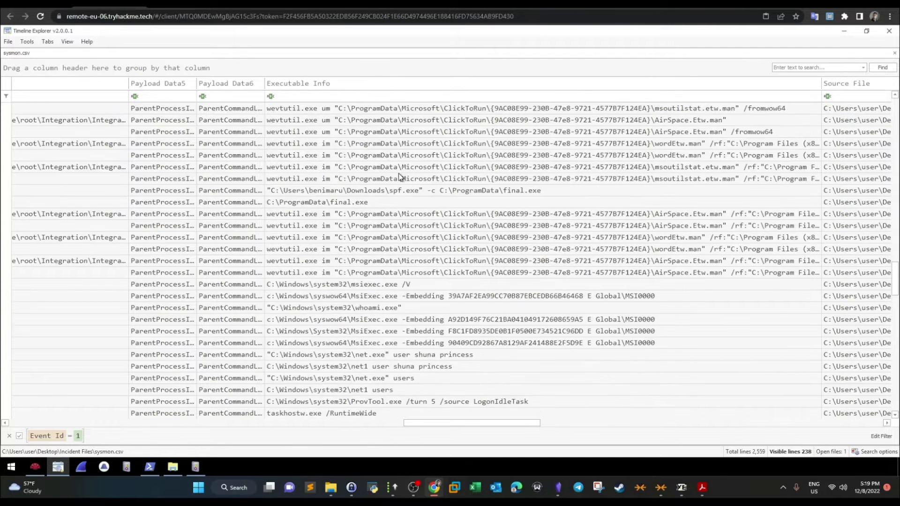
pyautogui.click(348, 207)
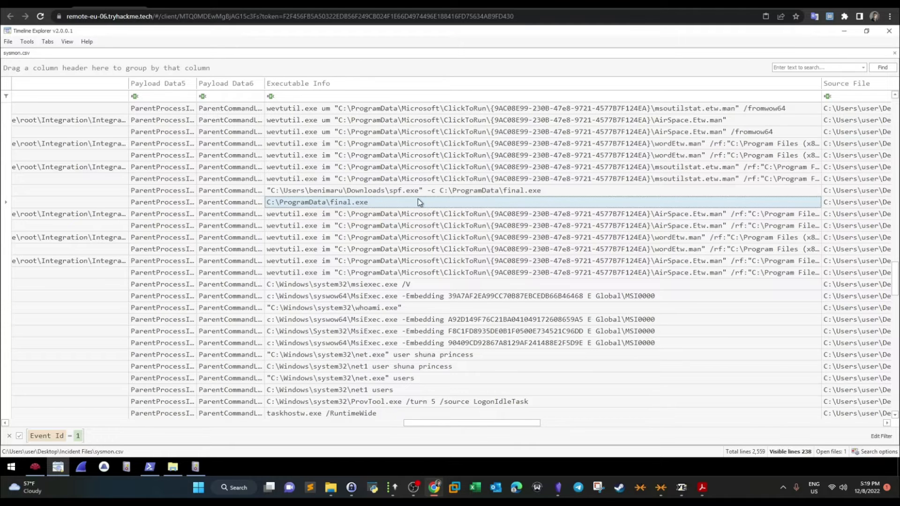
# Step: Inspect the earlier PowerShell iwr commands that download final.exe, spf.exe and ch.exe from phishteam.xyz
pyautogui.scroll(4, 419, 202)
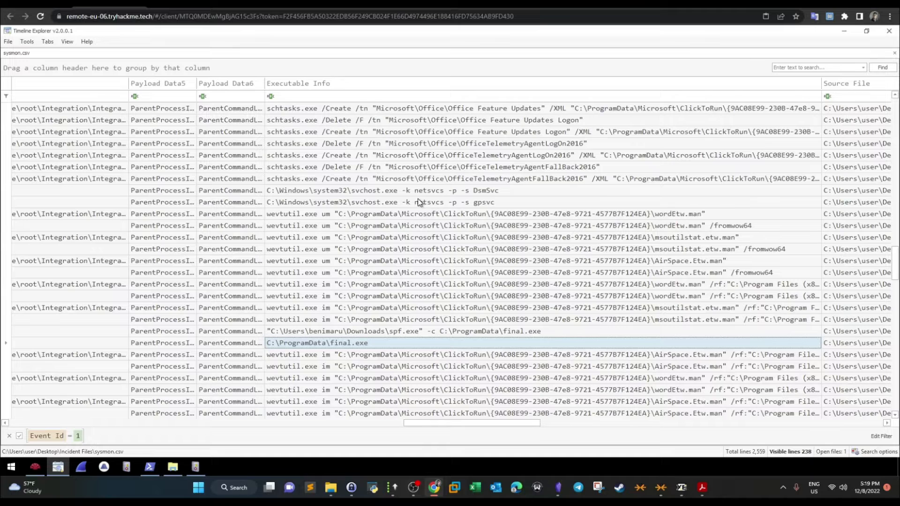
pyautogui.scroll(4, 418, 200)
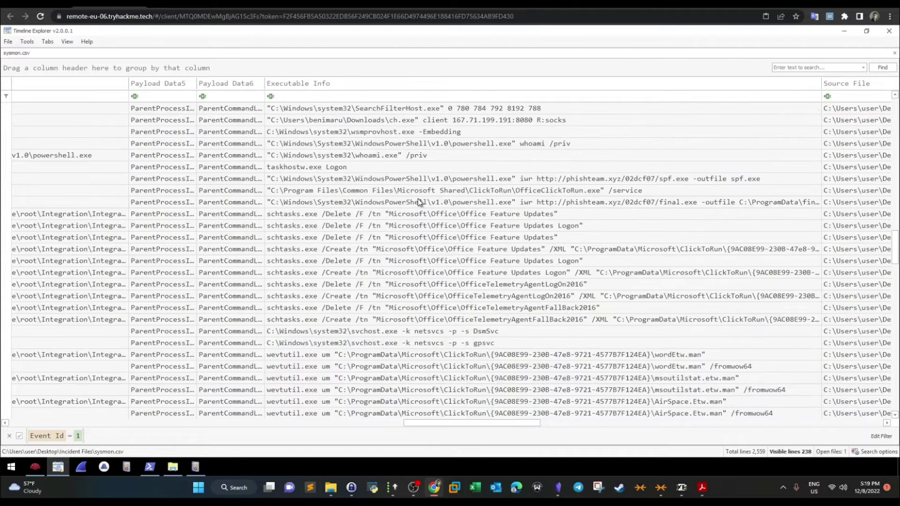
pyautogui.click(504, 203)
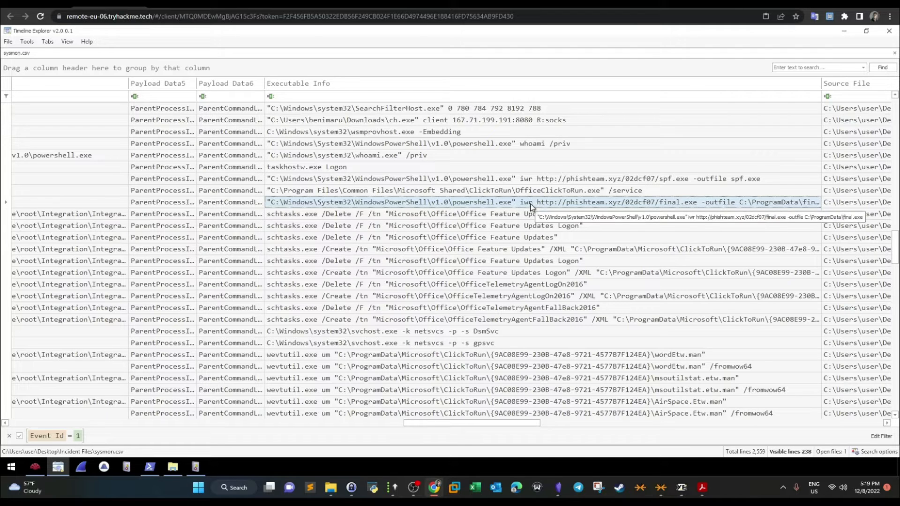
pyautogui.click(416, 181)
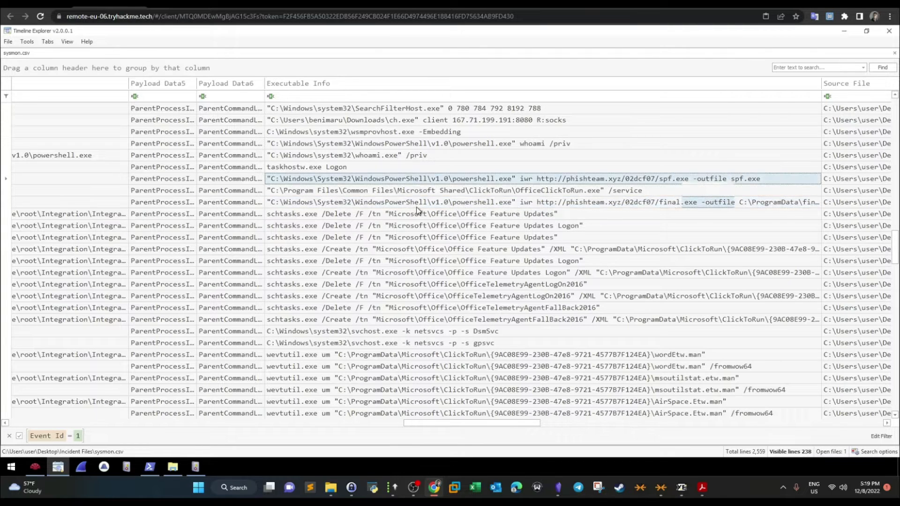
pyautogui.click(416, 206)
pyautogui.click(415, 182)
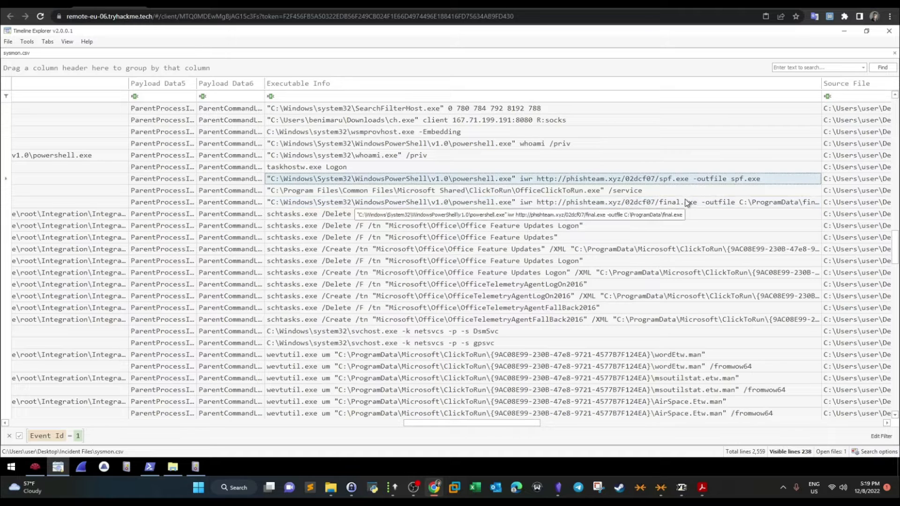
pyautogui.scroll(2, 462, 190)
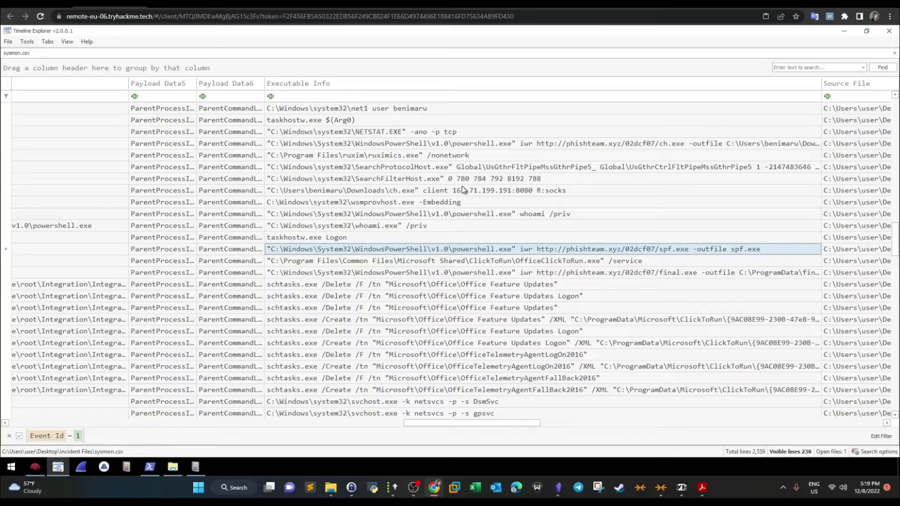
pyautogui.click(507, 146)
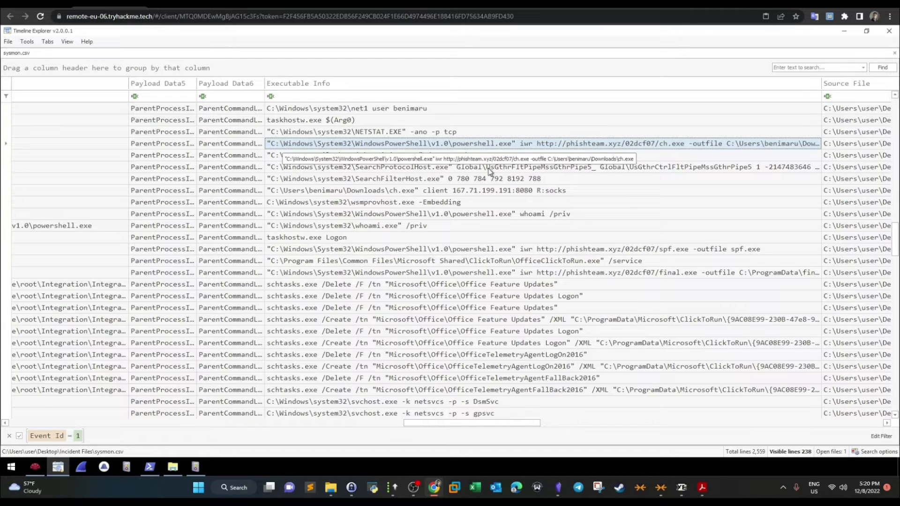
# Step: Locate the hidden PowerShell certutil command that downloads from phishteam.xyz and open its full cell contents
pyautogui.scroll(4, 483, 178)
pyautogui.scroll(2, 480, 181)
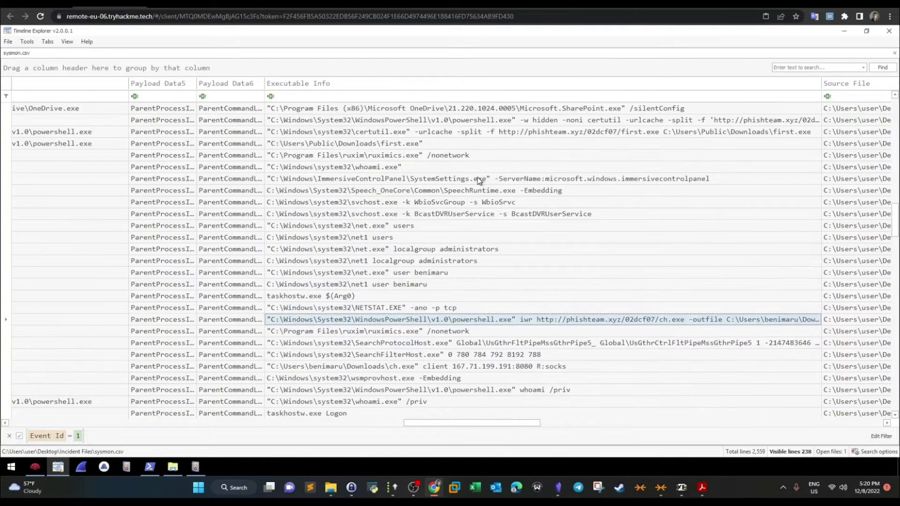
pyautogui.click(483, 155)
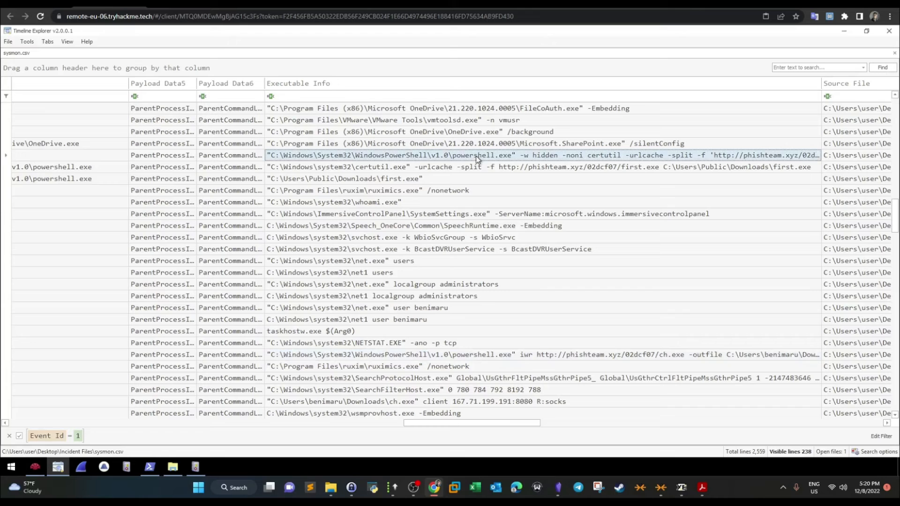
pyautogui.doubleClick(757, 154)
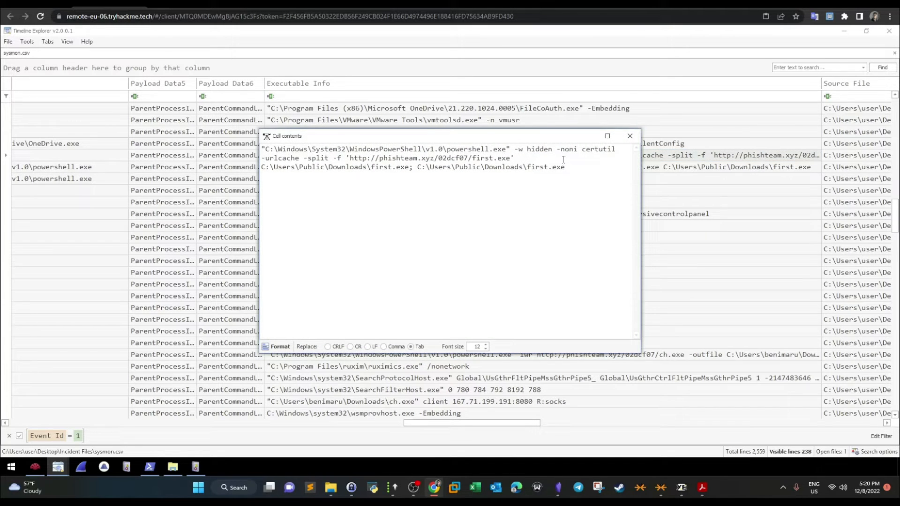
# Step: Close the cell contents and review the process events surrounding the hidden PowerShell certutil command
pyautogui.click(630, 136)
pyautogui.scroll(1, 477, 154)
pyautogui.scroll(6, 477, 154)
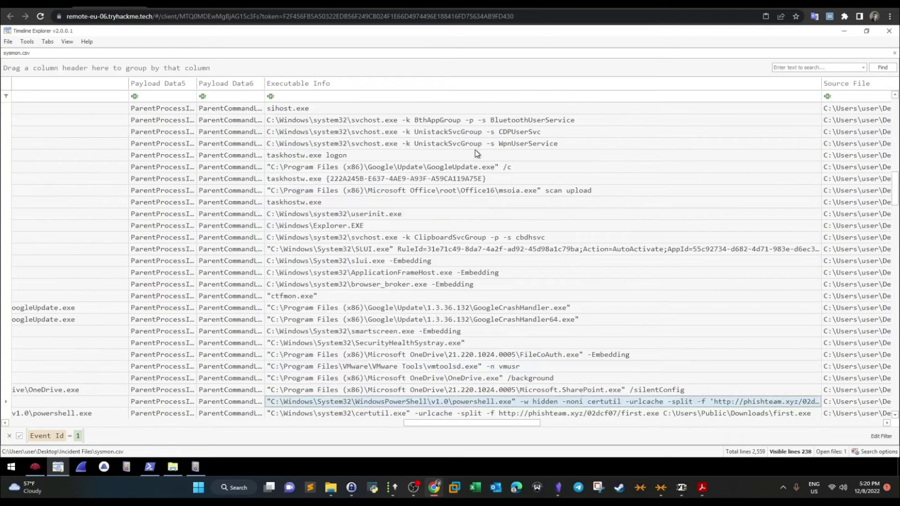
pyautogui.scroll(-5, 477, 154)
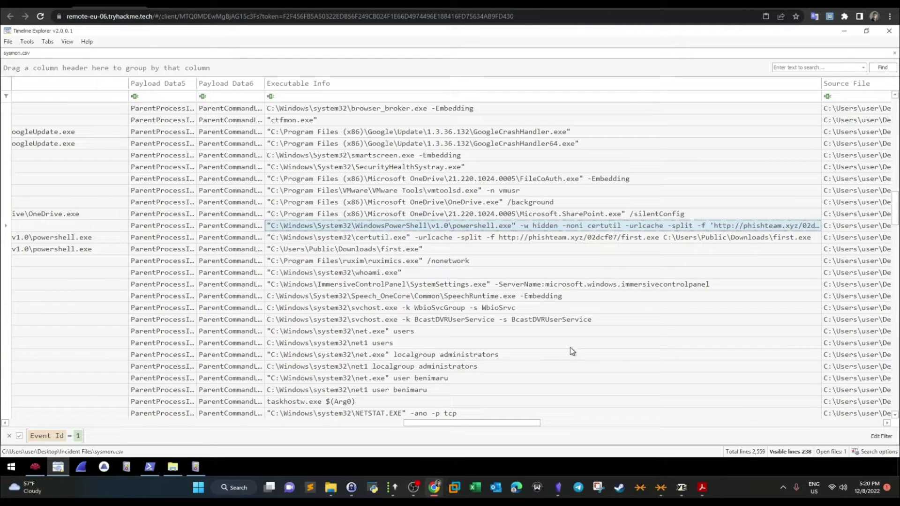
# Step: Widen the Payload Data6 column so the parent command lines can be read beside Executable Info
pyautogui.moveTo(535, 425); pyautogui.dragTo(564, 426)
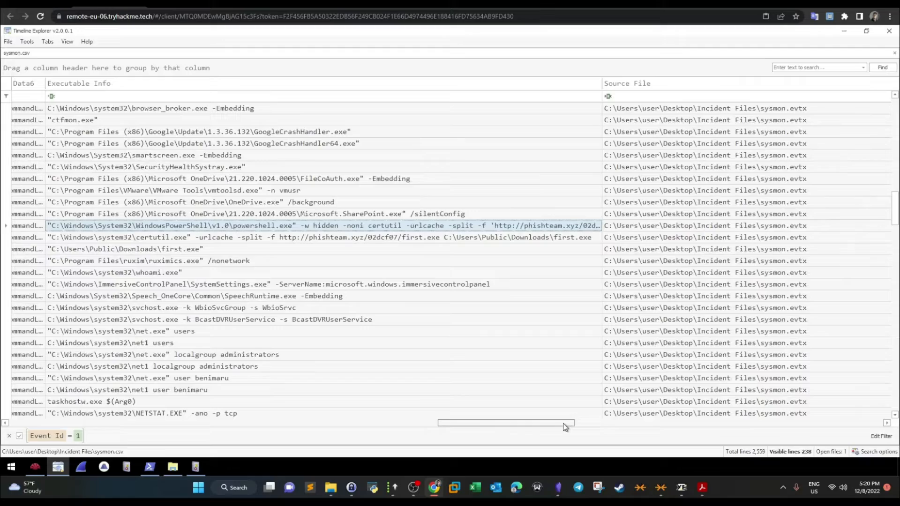
pyautogui.moveTo(580, 426); pyautogui.dragTo(504, 424)
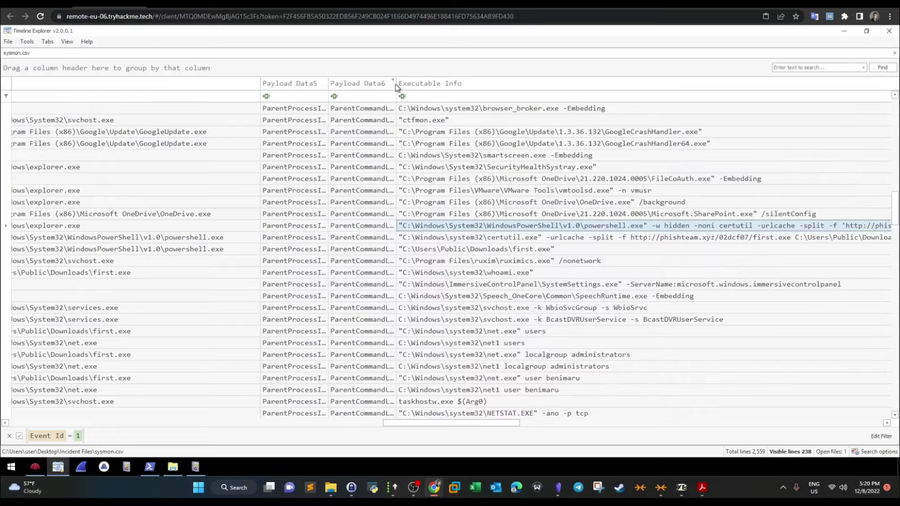
pyautogui.moveTo(397, 83); pyautogui.dragTo(575, 92)
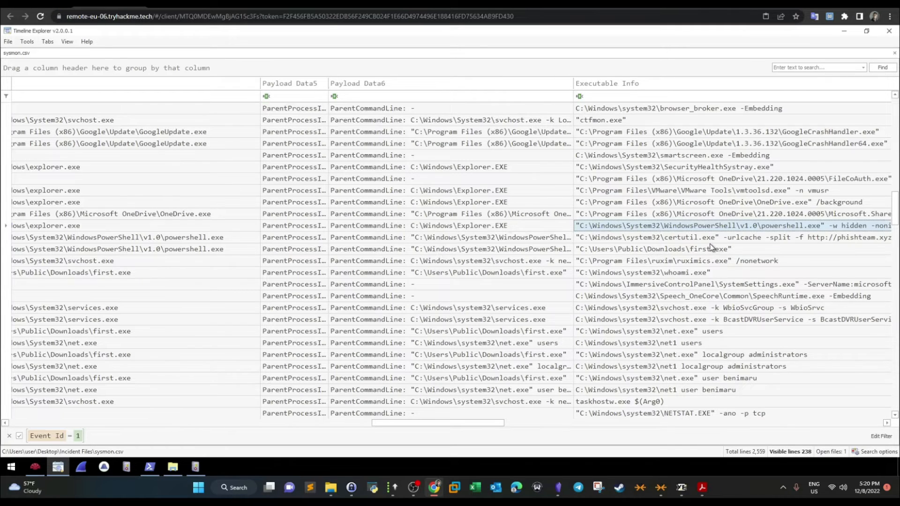
# Step: Check the PowerShell iwr entry further down and search the process creation events for powershell.exe
pyautogui.scroll(-4, 712, 247)
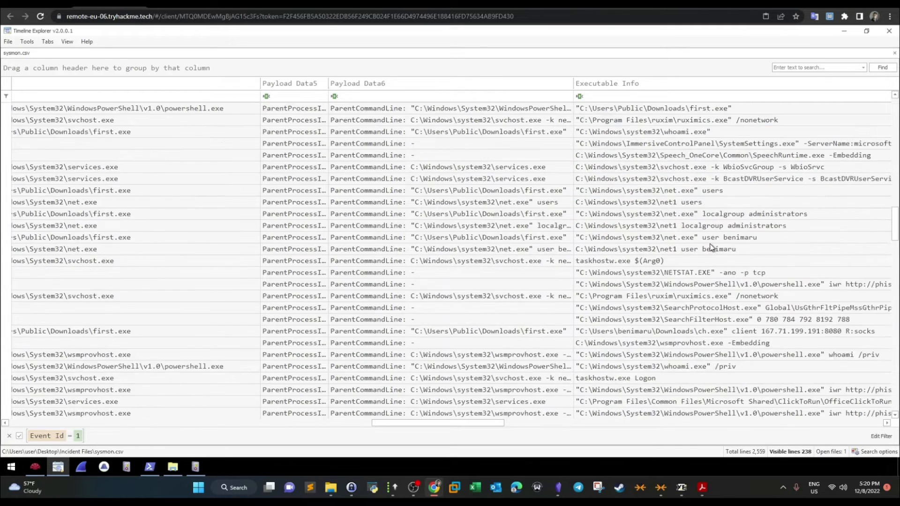
pyautogui.click(707, 284)
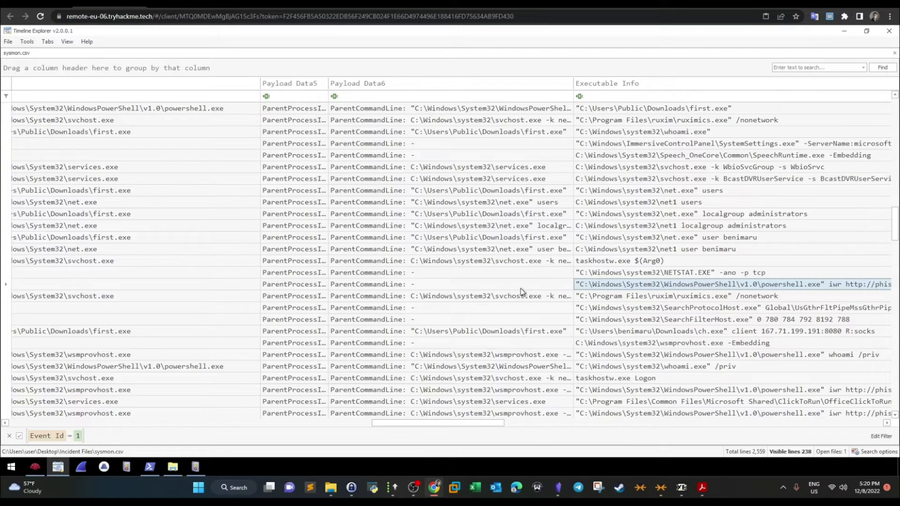
pyautogui.click(803, 67)
pyautogui.write('powershell.exe')
pyautogui.press('Return')
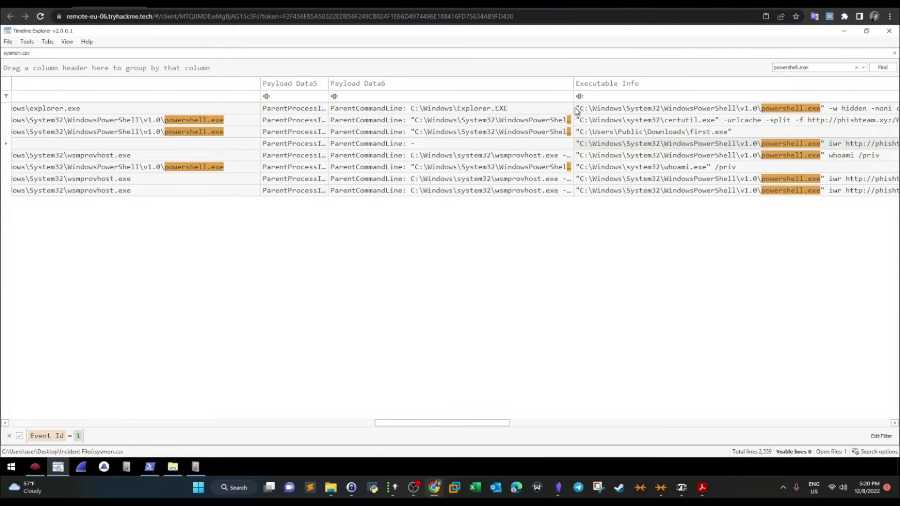
# Step: Widen Payload Data6 further and compare the parent command lines of the powershell.exe matches with their executed commands
pyautogui.moveTo(492, 424); pyautogui.dragTo(534, 425)
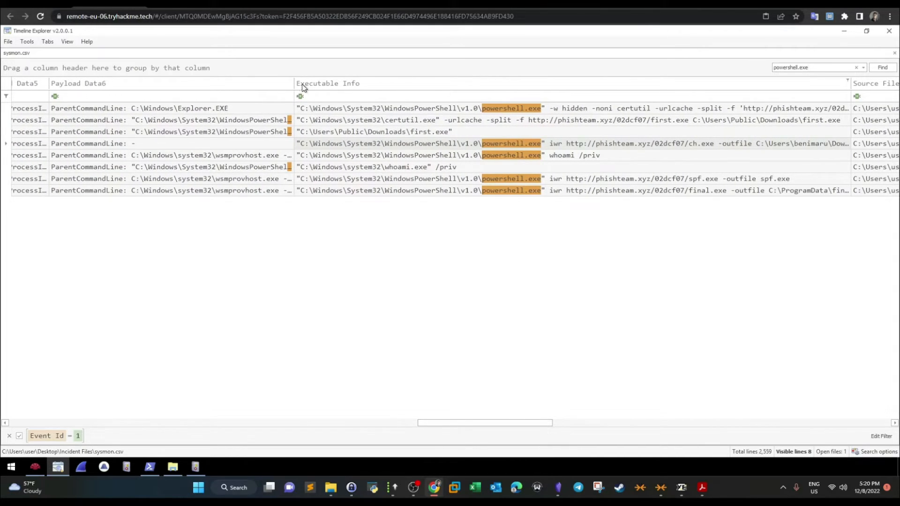
pyautogui.moveTo(293, 79); pyautogui.dragTo(544, 78)
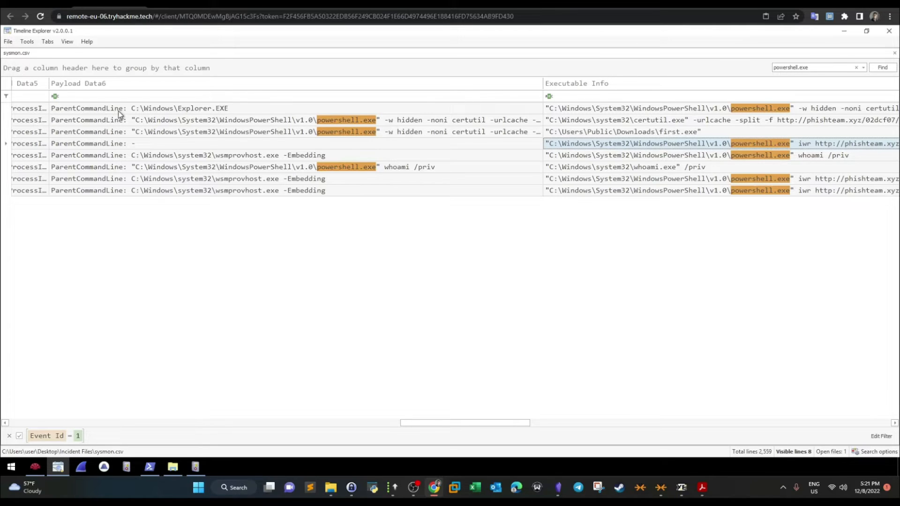
pyautogui.click(645, 120)
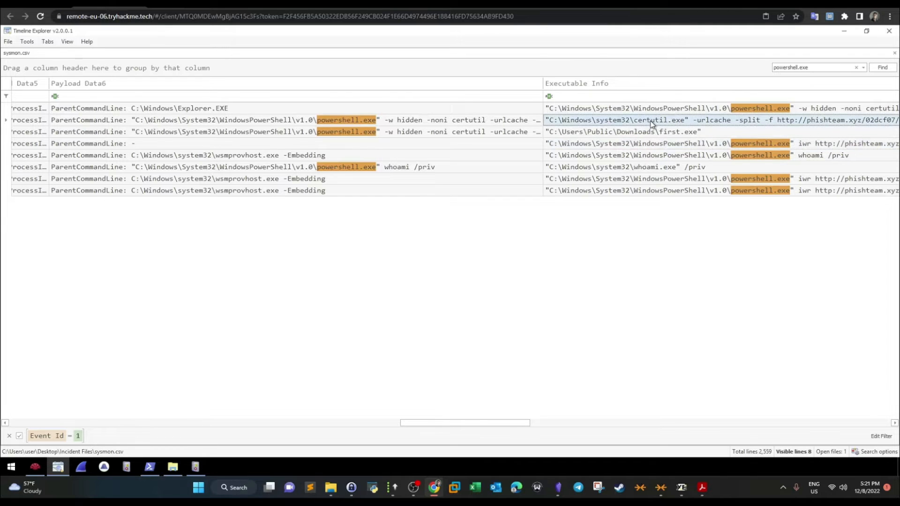
pyautogui.click(686, 145)
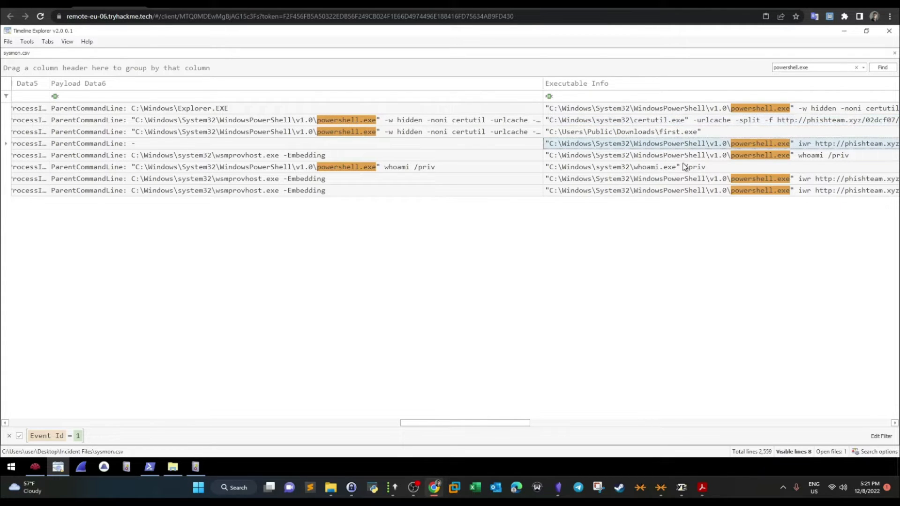
pyautogui.click(768, 159)
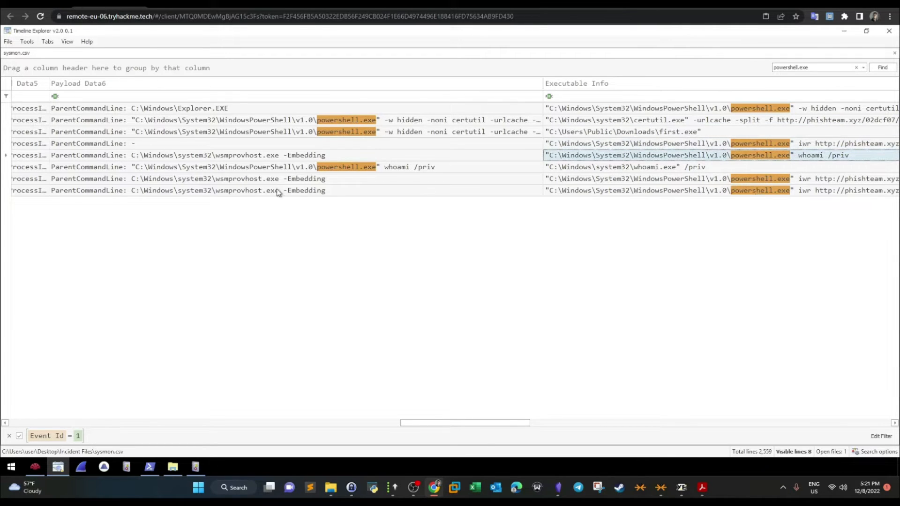
pyautogui.click(157, 179)
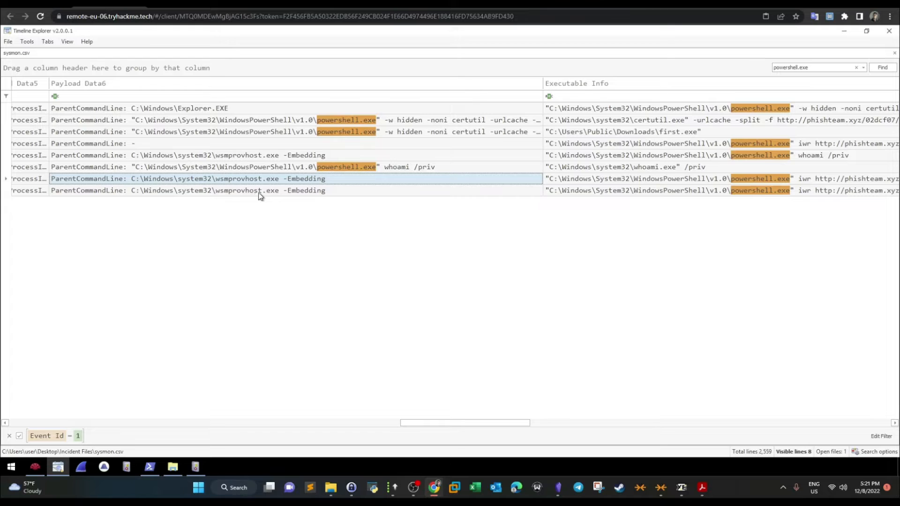
# Step: Examine the parent process and parent command line of the hidden PowerShell certutil event against its Executable Info
pyautogui.click(754, 107)
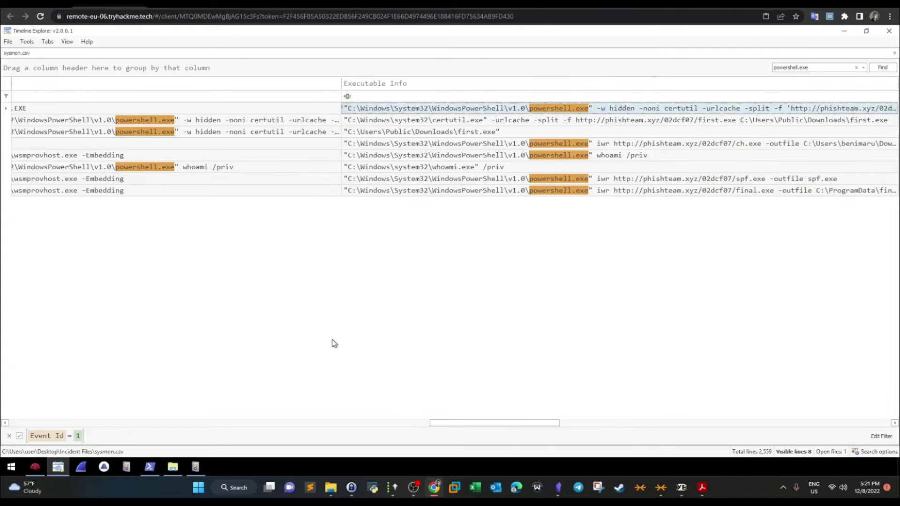
pyautogui.moveTo(438, 423); pyautogui.dragTo(349, 423)
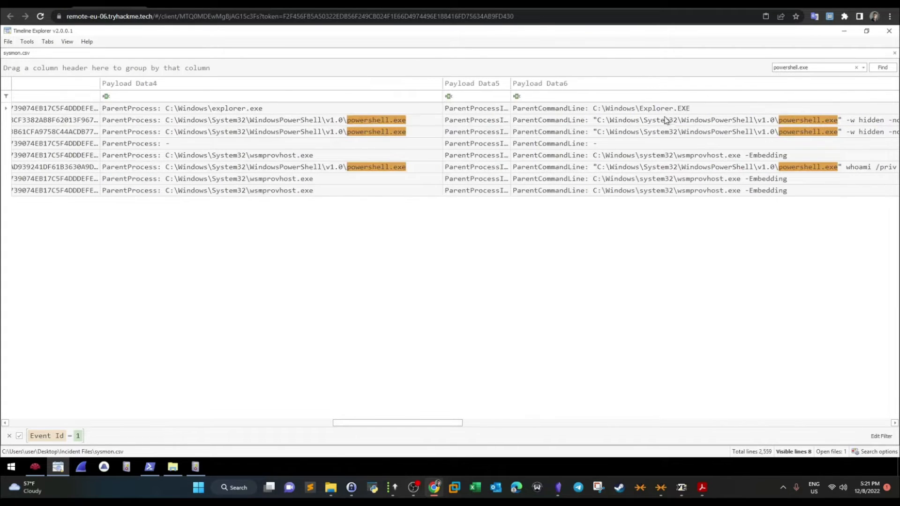
pyautogui.press('Left')
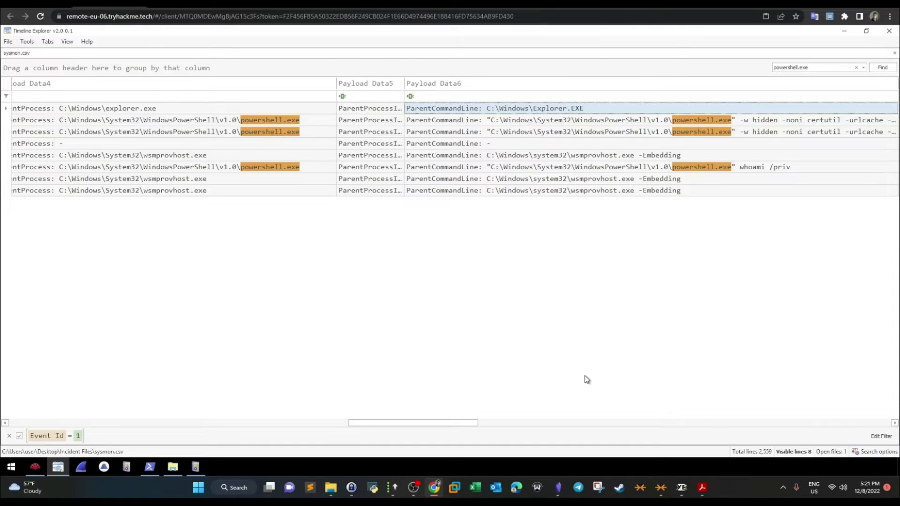
pyautogui.moveTo(460, 422); pyautogui.dragTo(529, 429)
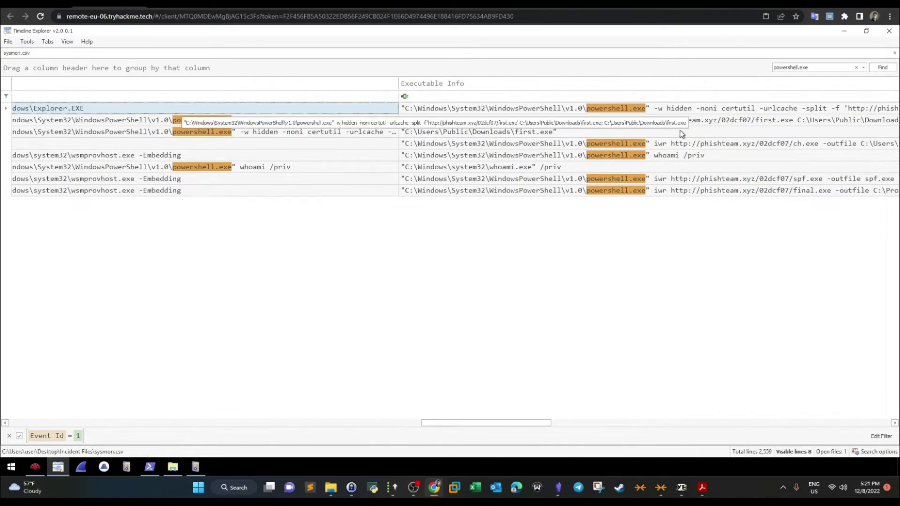
pyautogui.click(674, 108)
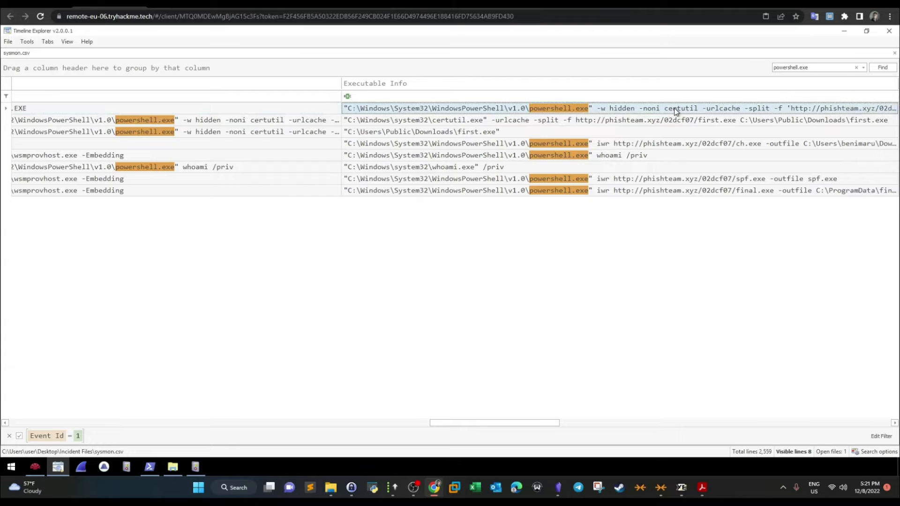
pyautogui.click(186, 109)
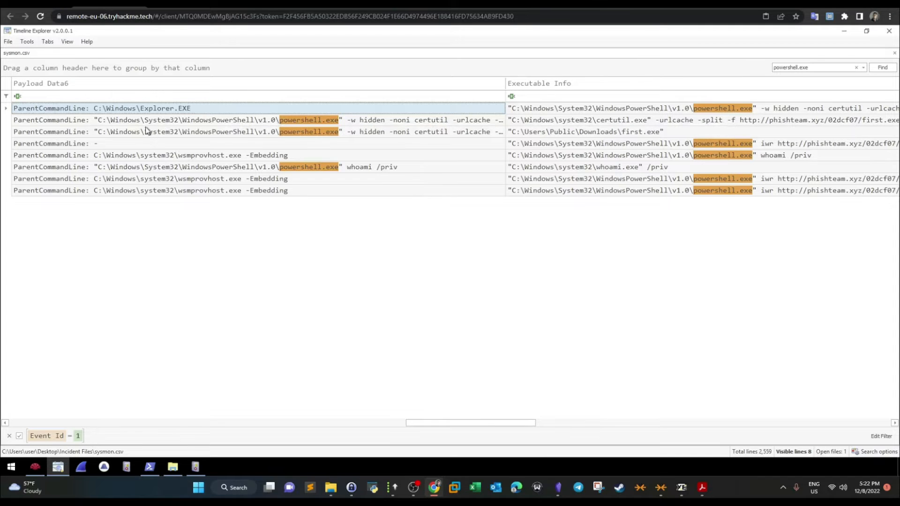
pyautogui.click(715, 112)
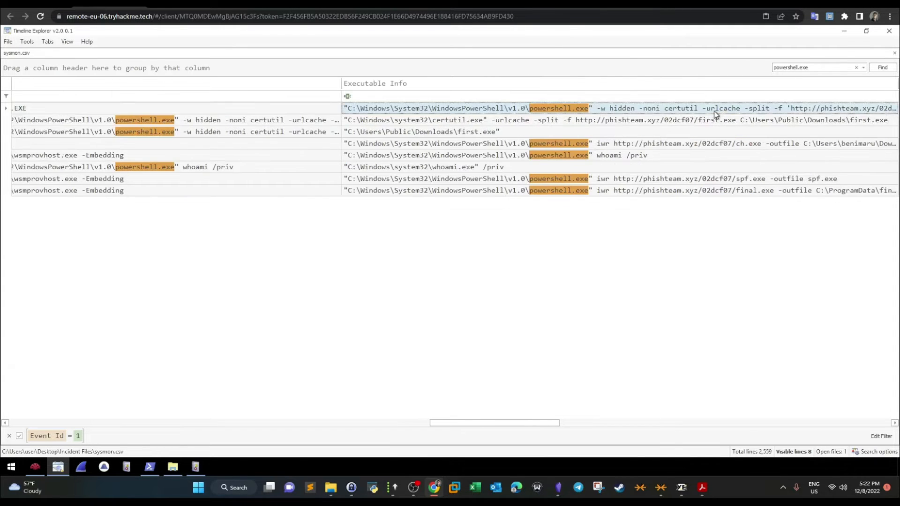
pyautogui.click(49, 108)
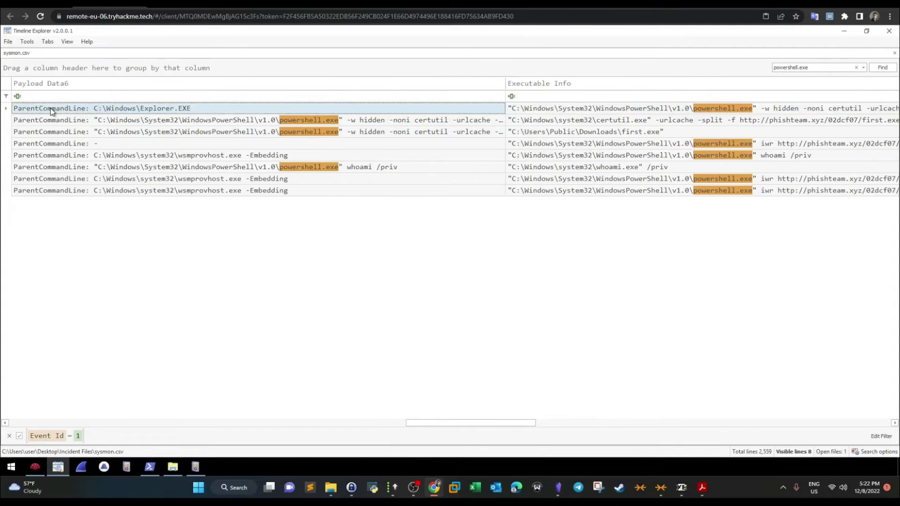
# Step: Open the full hidden certutil command and compare it with the room's question about the command executed at login
pyautogui.doubleClick(735, 110)
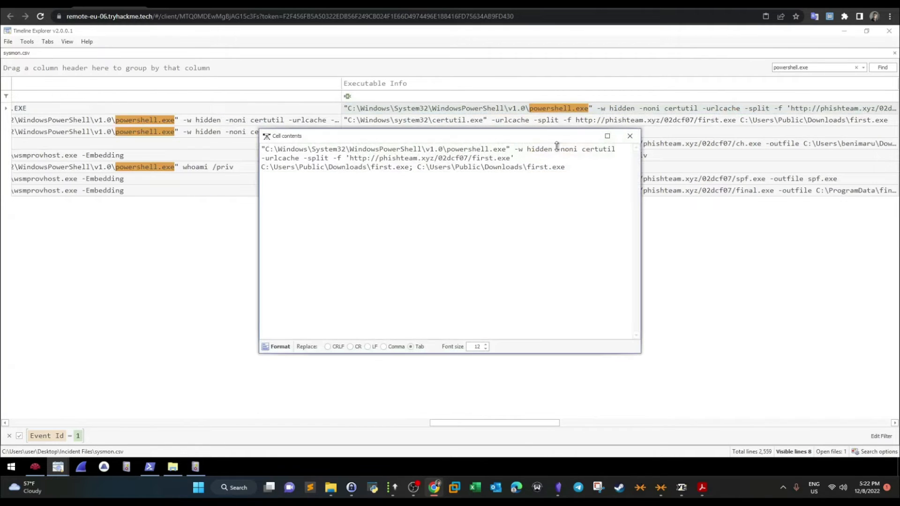
pyautogui.moveTo(572, 168); pyautogui.dragTo(266, 149)
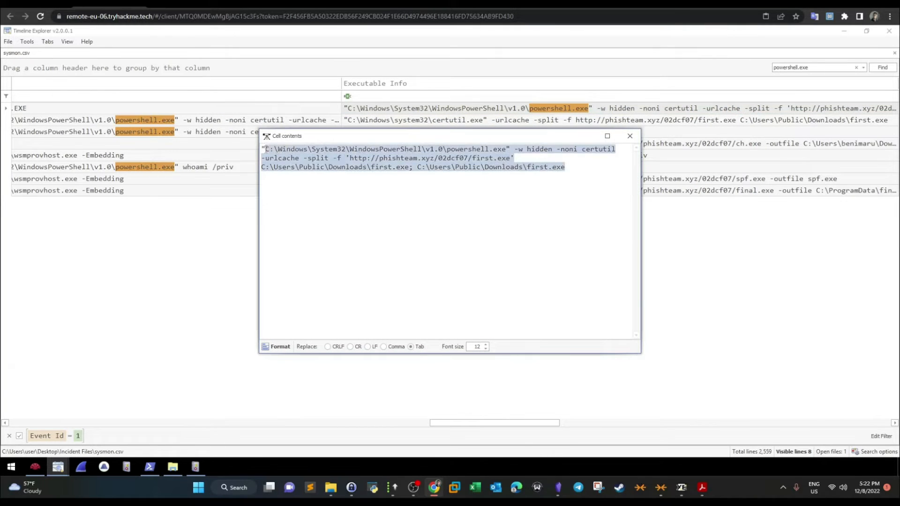
pyautogui.hotkey('ctrl', 'shift', 'Tab')
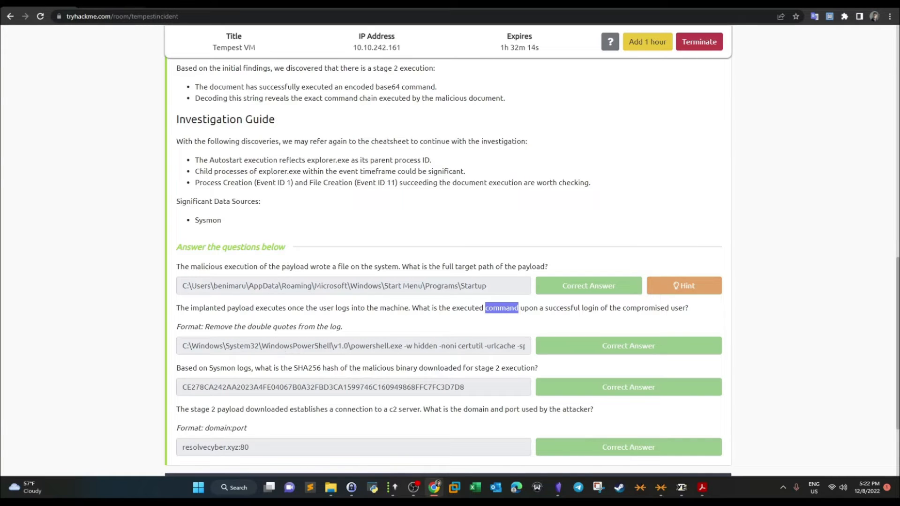
pyautogui.hotkey('ctrl', 'Tab')
pyautogui.click(414, 167)
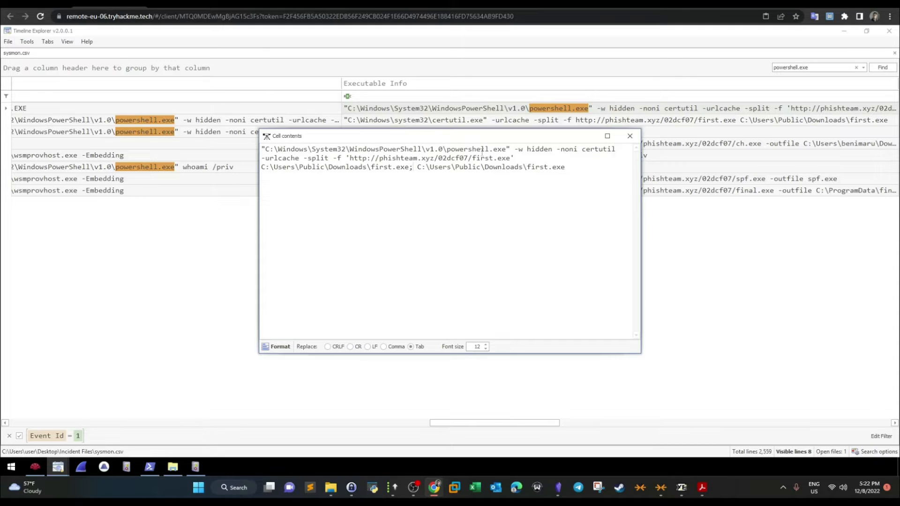
# Step: Examine the command's parts by highlighting powershell.exe, certutil, the phishteam.xyz domain, first.exe and the Downloads destination
pyautogui.moveTo(506, 150); pyautogui.dragTo(457, 150)
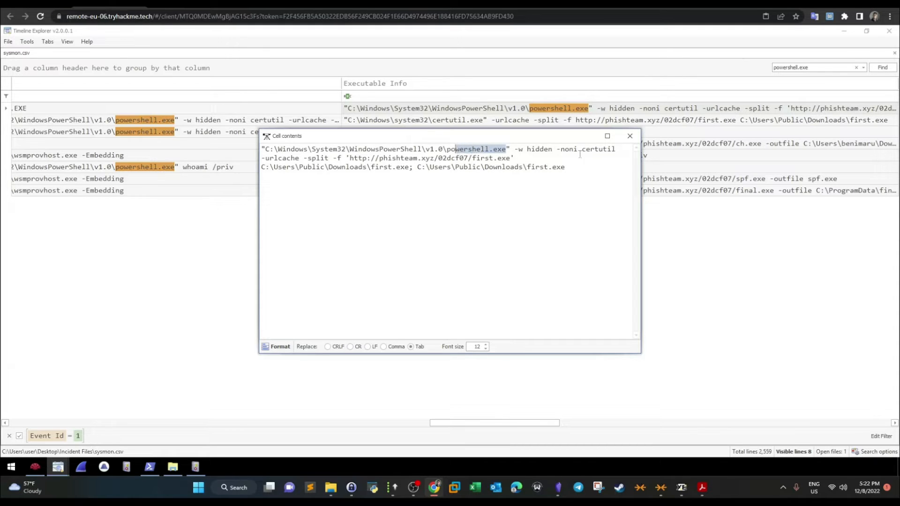
pyautogui.moveTo(581, 150); pyautogui.dragTo(616, 150)
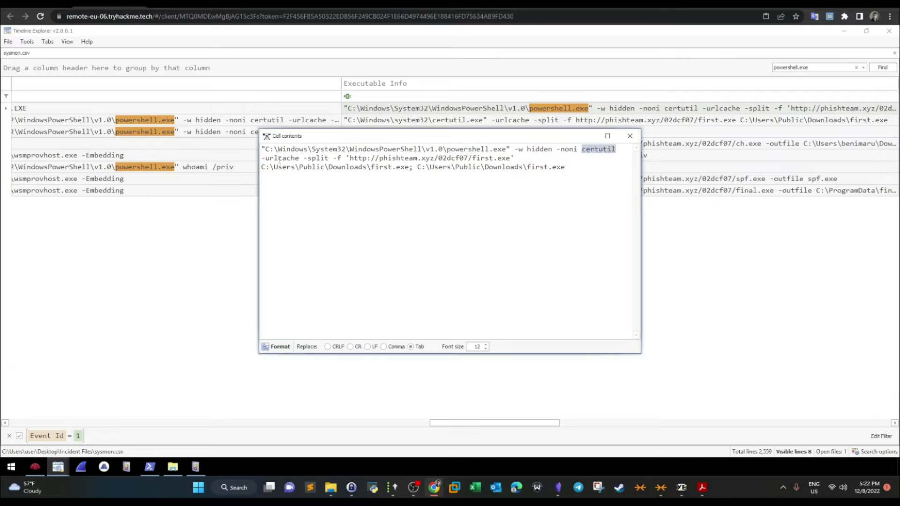
pyautogui.moveTo(301, 159); pyautogui.dragTo(582, 151)
pyautogui.moveTo(473, 159); pyautogui.dragTo(511, 159)
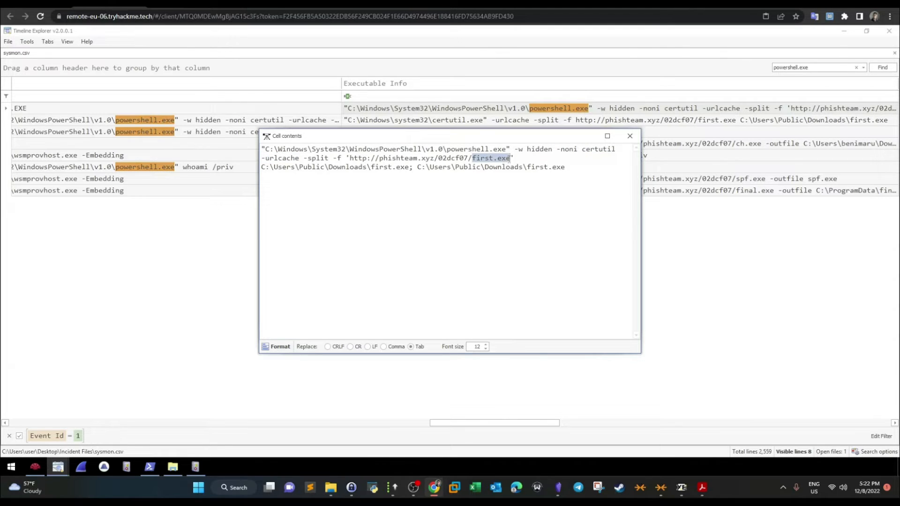
pyautogui.moveTo(380, 160); pyautogui.dragTo(439, 159)
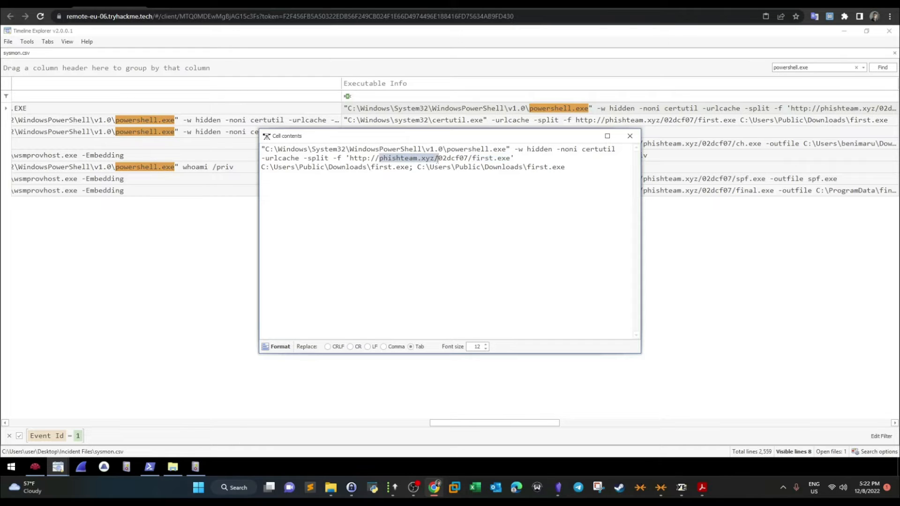
pyautogui.moveTo(367, 167); pyautogui.dragTo(328, 169)
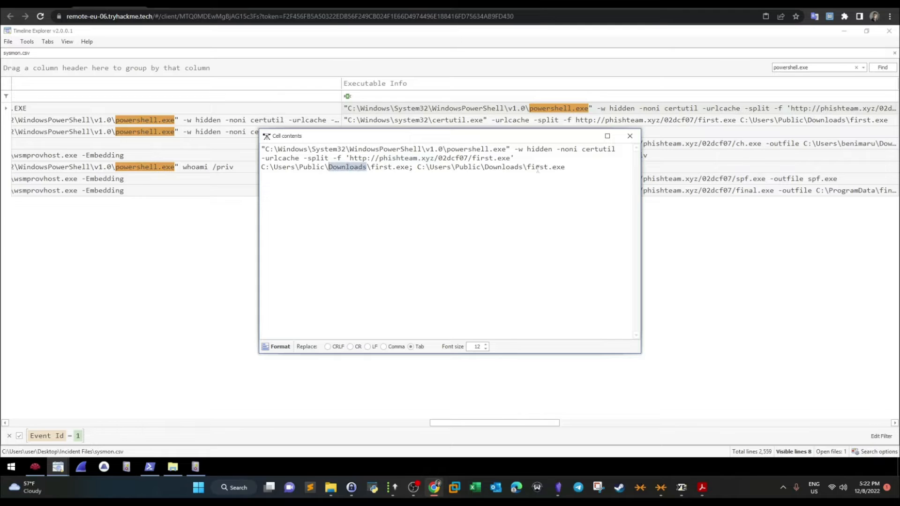
pyautogui.moveTo(560, 168); pyautogui.dragTo(531, 167)
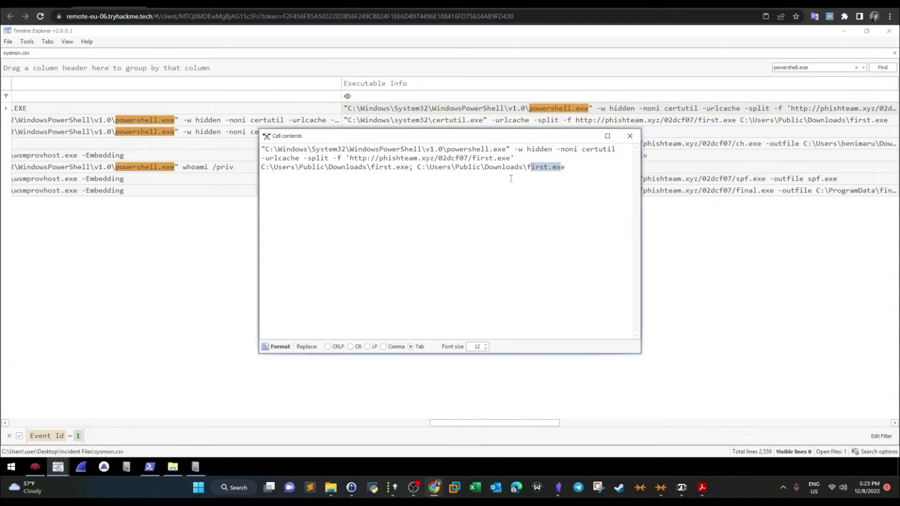
# Step: Switch to the TryHackMe room page, expand Task 4 and review its answers, highlighting the malicious document name free_magicules.doc
pyautogui.click(124, 8)
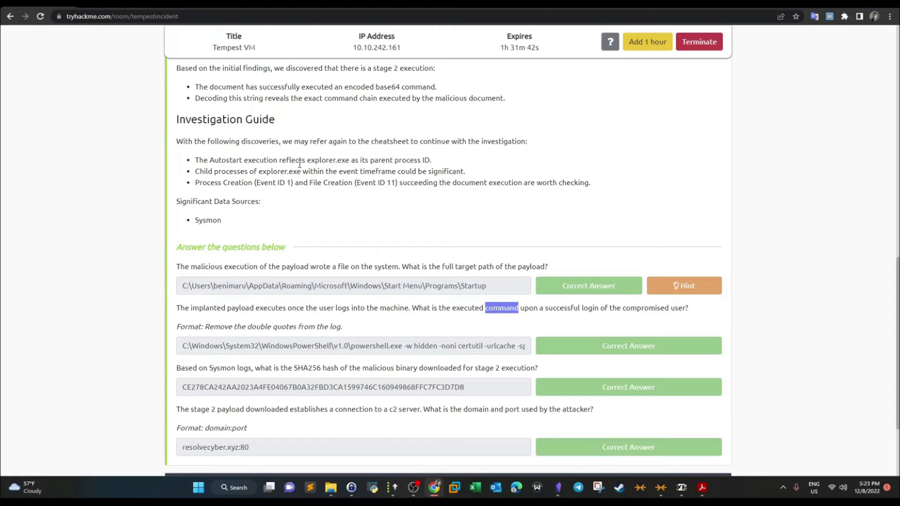
pyautogui.scroll(8, 306, 186)
pyautogui.click(322, 300)
pyautogui.scroll(-6, 385, 299)
pyautogui.scroll(-2, 384, 299)
pyautogui.moveTo(259, 240); pyautogui.dragTo(181, 240)
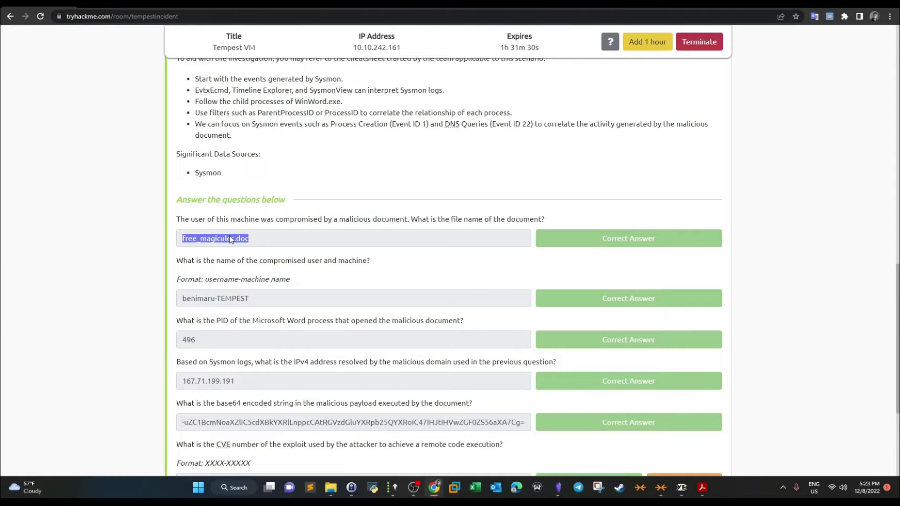
pyautogui.scroll(-3, 262, 246)
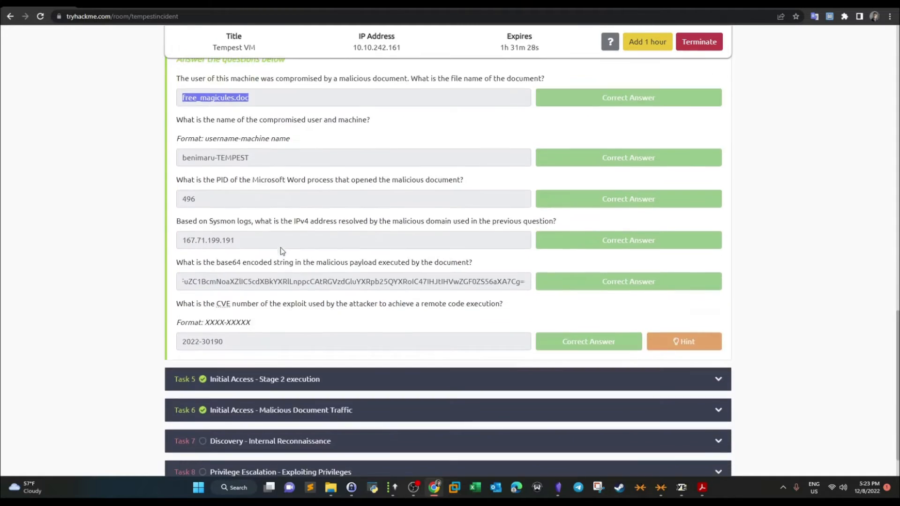
# Step: Review the Task 4 answers by highlighting the CVE number, its answer format, the malicious document name and part of the base64 string
pyautogui.moveTo(252, 342); pyautogui.dragTo(182, 343)
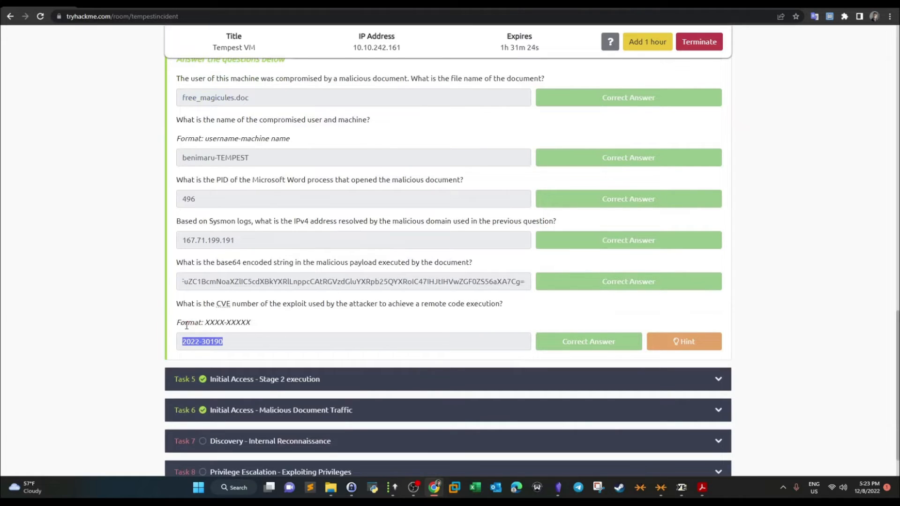
pyautogui.moveTo(256, 101); pyautogui.dragTo(182, 104)
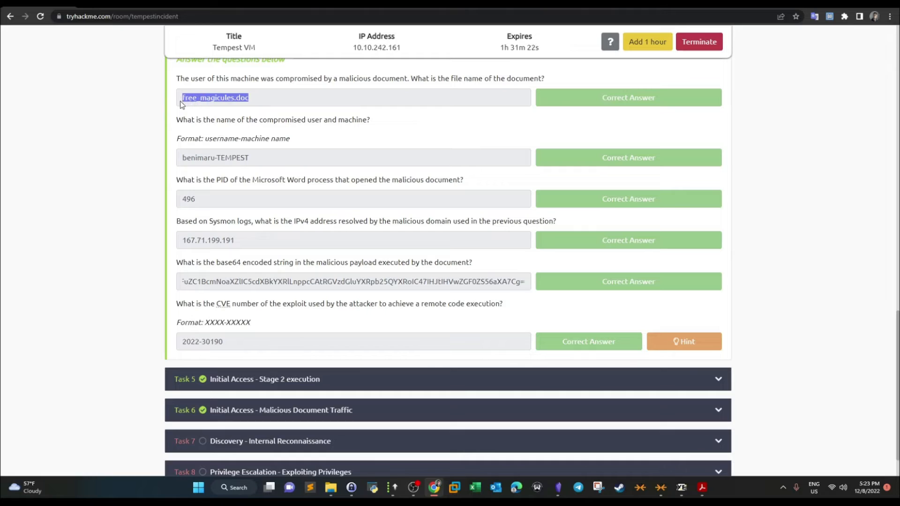
pyautogui.moveTo(489, 282); pyautogui.dragTo(334, 281)
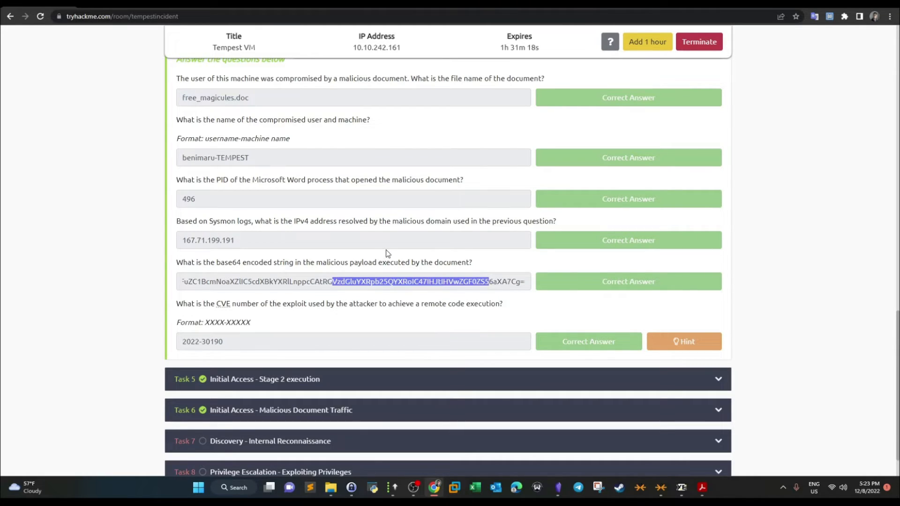
pyautogui.scroll(1, 388, 253)
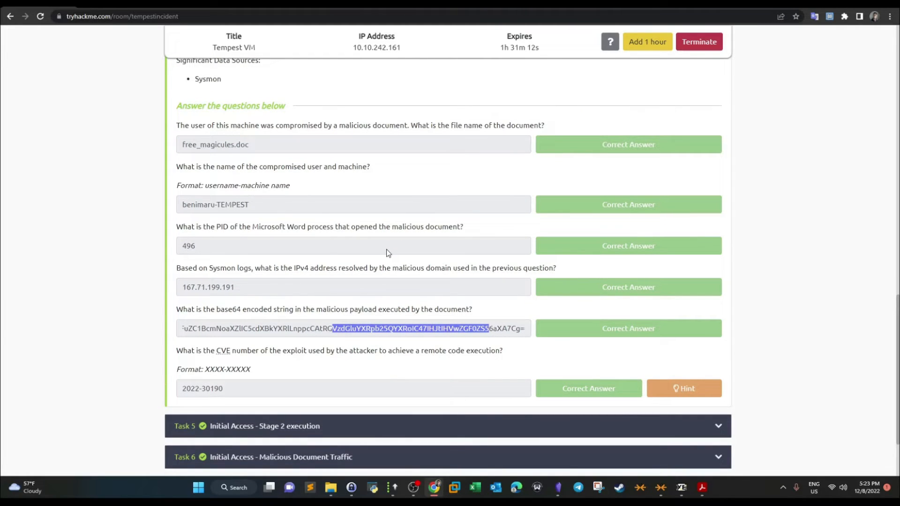
pyautogui.moveTo(261, 369); pyautogui.dragTo(183, 371)
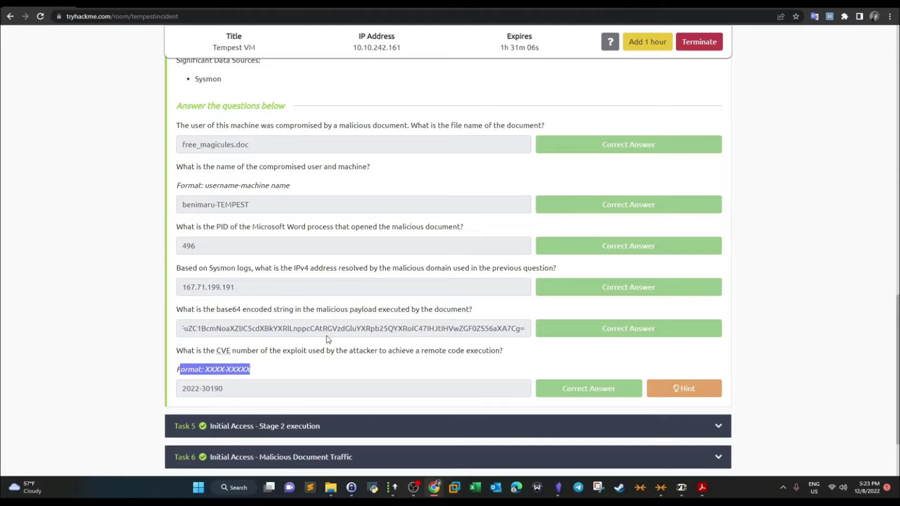
pyautogui.moveTo(253, 146); pyautogui.dragTo(179, 150)
# Step: Expand Task 5 and highlight first.exe in the answer for the command executed at login
pyautogui.click(344, 426)
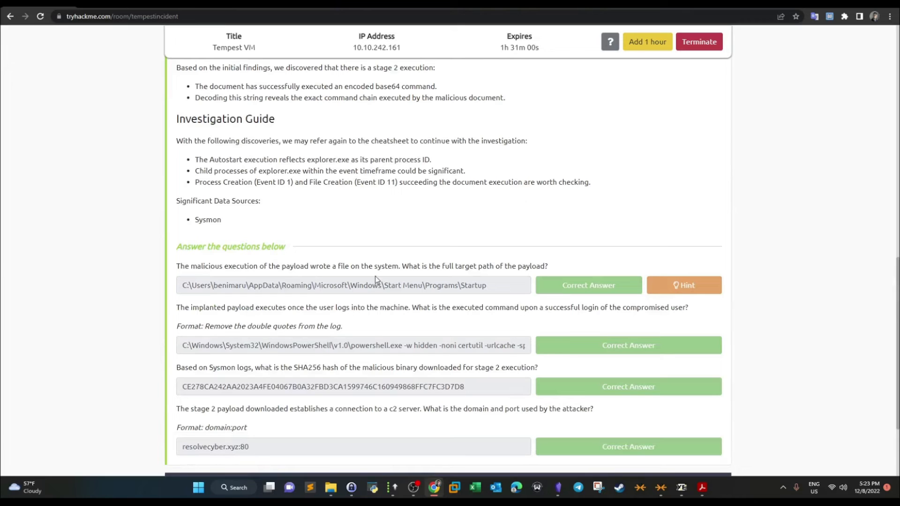
pyautogui.scroll(-3, 375, 276)
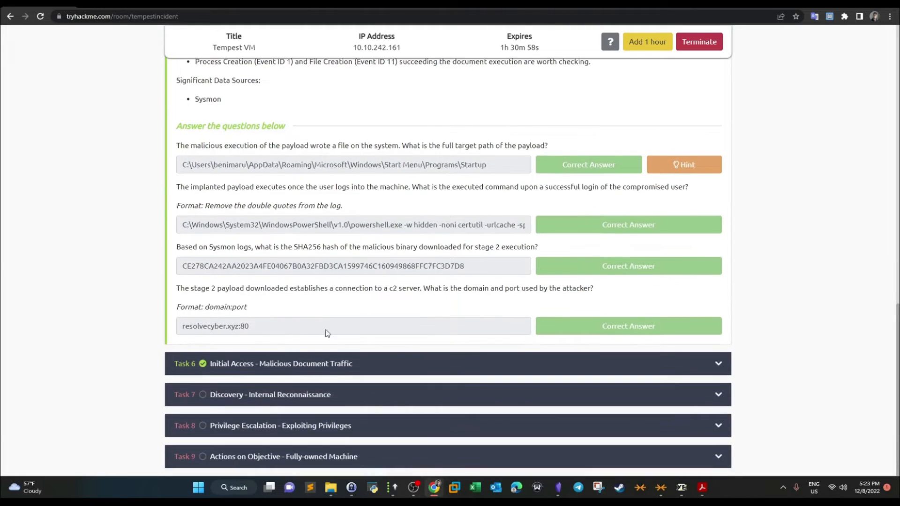
pyautogui.scroll(1, 312, 318)
pyautogui.moveTo(465, 269); pyautogui.dragTo(530, 275)
pyautogui.click(447, 277)
pyautogui.moveTo(379, 275); pyautogui.dragTo(402, 275)
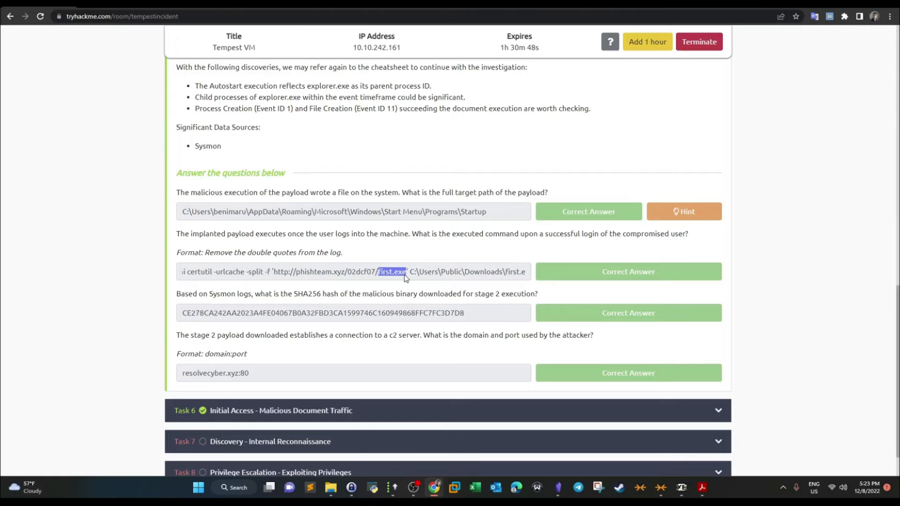
# Step: Return to Task 4 and highlight part of the base64 string in the malicious payload answer
pyautogui.scroll(3, 406, 278)
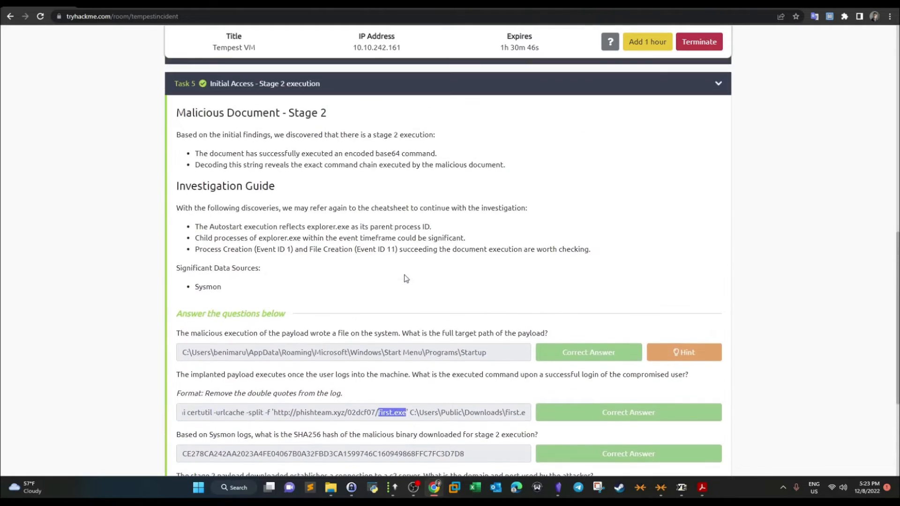
pyautogui.scroll(-1, 406, 278)
pyautogui.scroll(1, 406, 278)
pyautogui.scroll(2, 406, 279)
pyautogui.click(336, 147)
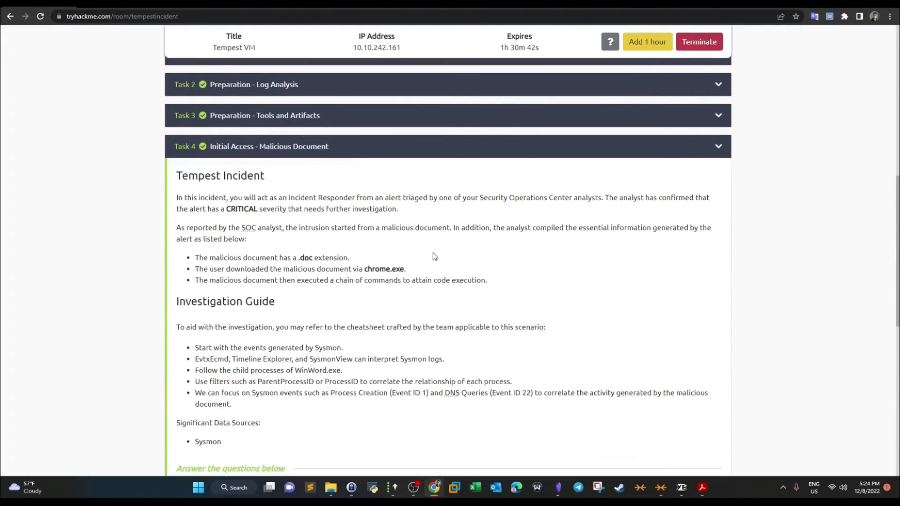
pyautogui.scroll(-7, 434, 249)
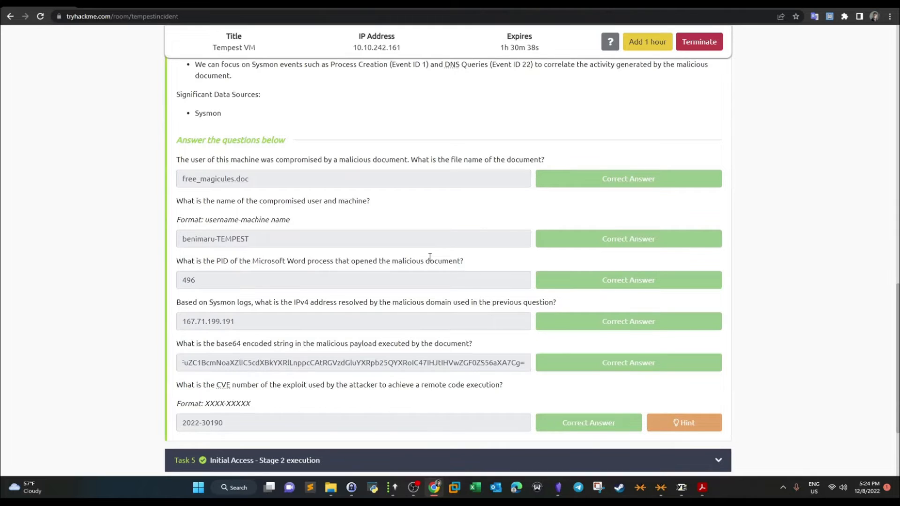
pyautogui.moveTo(511, 371); pyautogui.dragTo(295, 367)
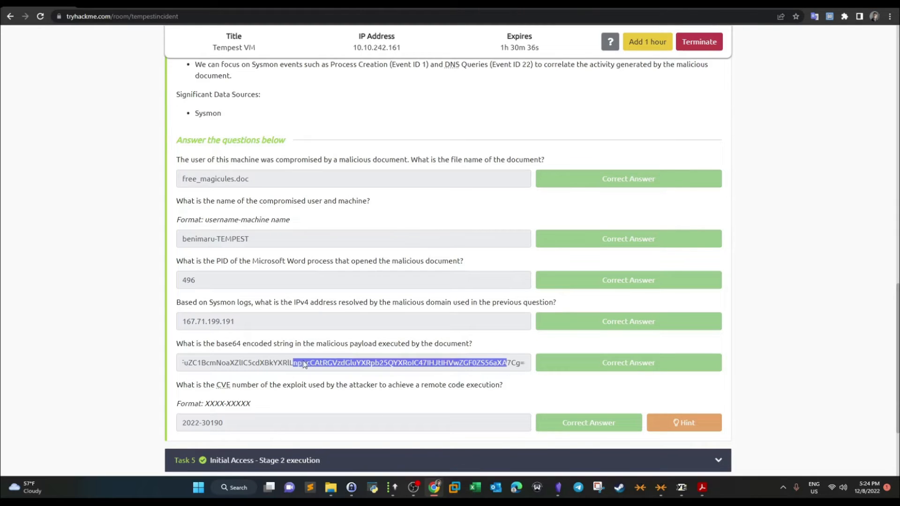
pyautogui.click(490, 355)
# Step: Reopen Task 5 and highlight the first.exe download and execution paths at the end of the login command answer
pyautogui.scroll(-3, 340, 354)
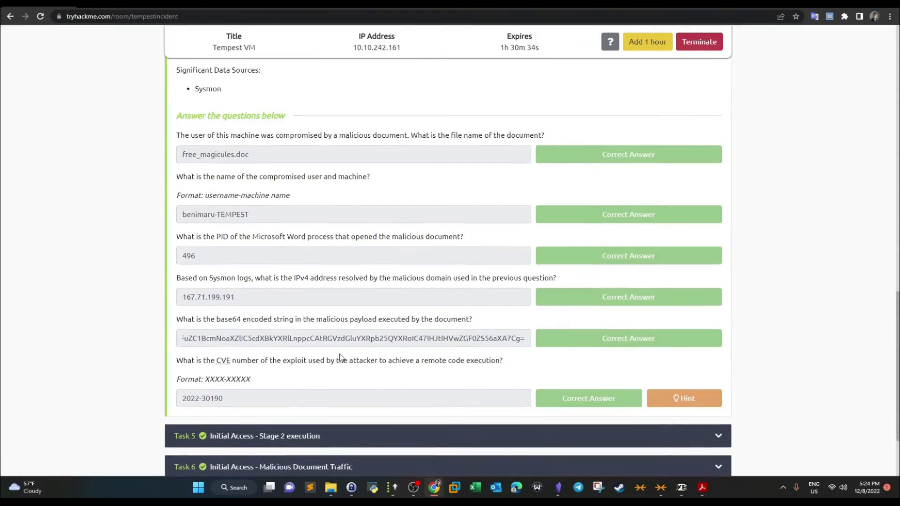
pyautogui.click(356, 334)
pyautogui.moveTo(471, 348)
pyautogui.mouseDown()
pyautogui.moveTo(525, 348)
pyautogui.moveTo(465, 346)
pyautogui.mouseUp()
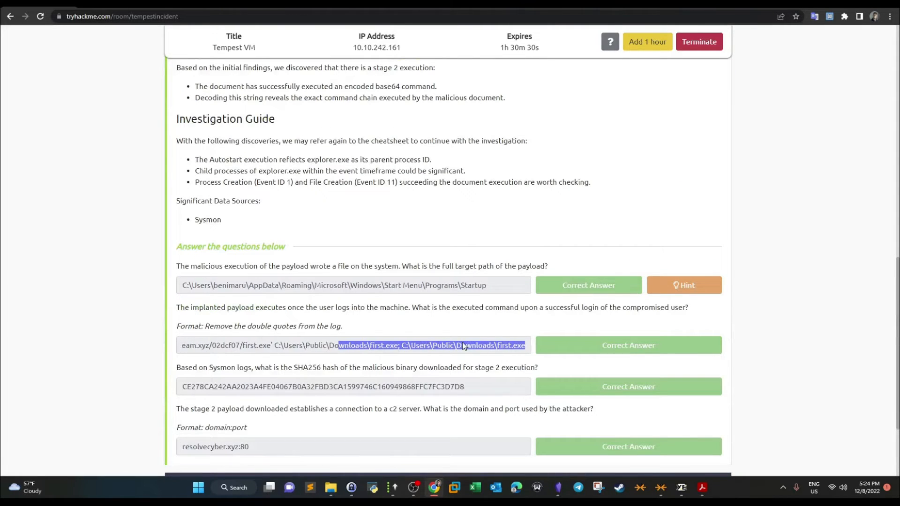
# Step: Reopen Task 4 and compare the malicious document name with the CVE number by highlighting both answers
pyautogui.scroll(5, 463, 347)
pyautogui.click(293, 173)
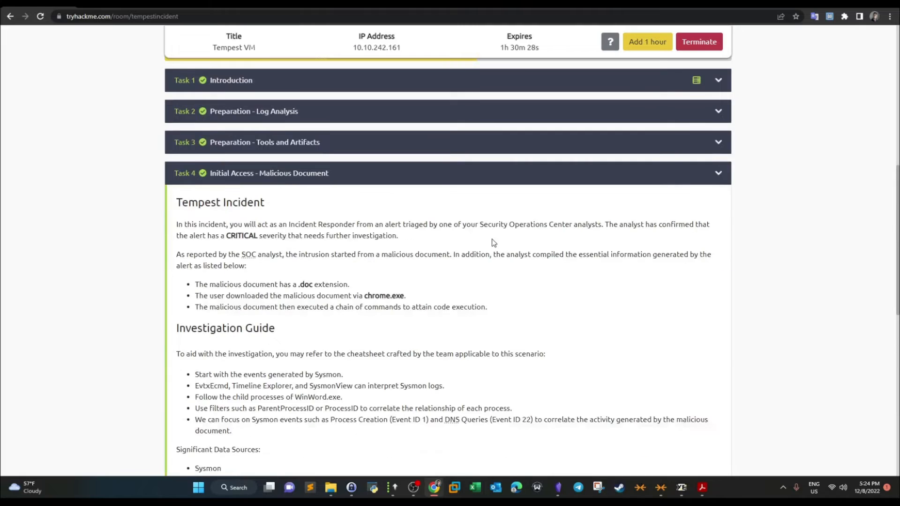
pyautogui.scroll(-9, 307, 314)
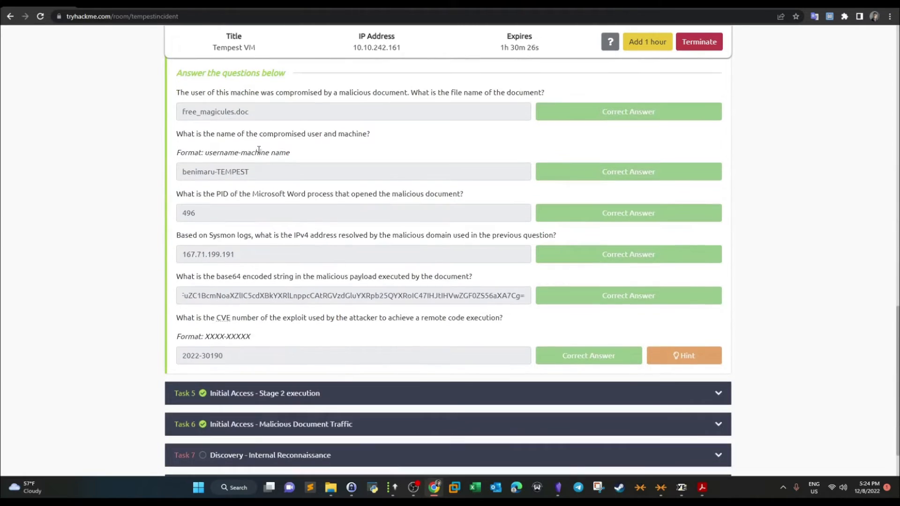
pyautogui.moveTo(249, 112); pyautogui.dragTo(183, 115)
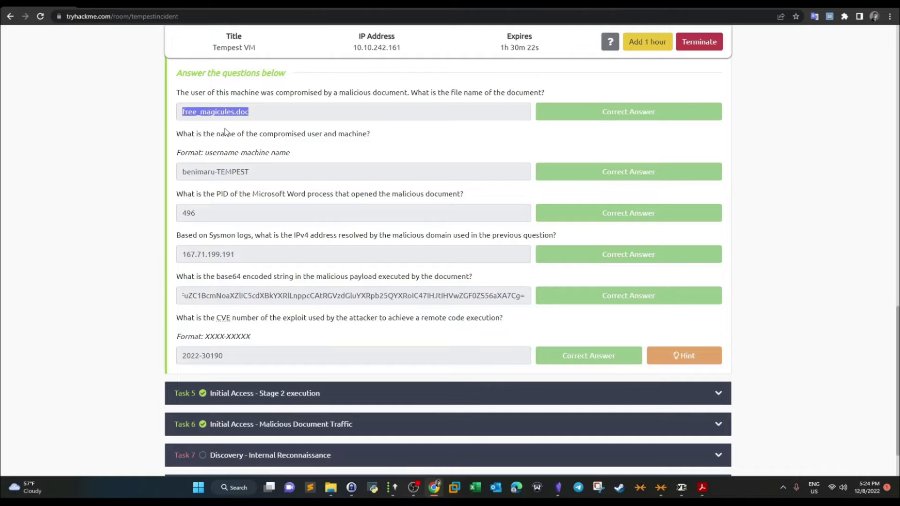
pyautogui.moveTo(272, 356); pyautogui.dragTo(190, 343)
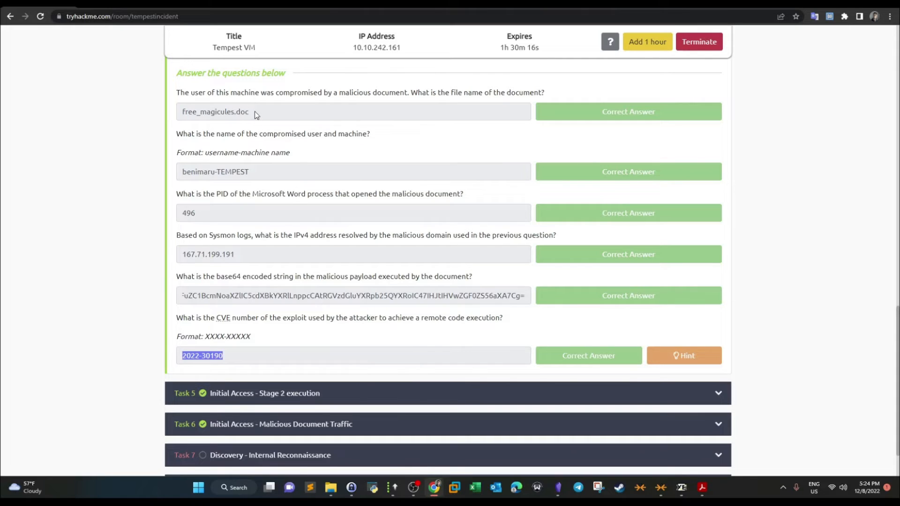
pyautogui.moveTo(255, 111); pyautogui.dragTo(181, 113)
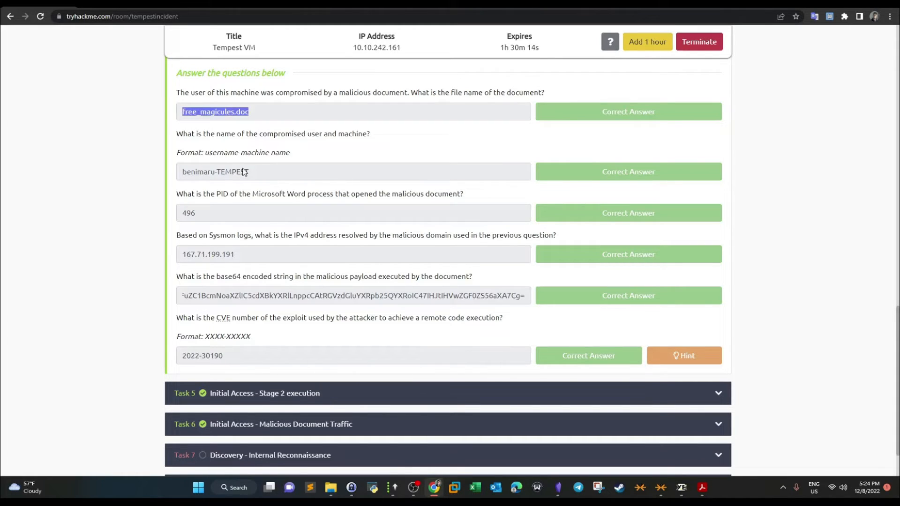
# Step: Expand Task 5 again and examine first.exe in the Downloads path of the login command answer
pyautogui.click(336, 397)
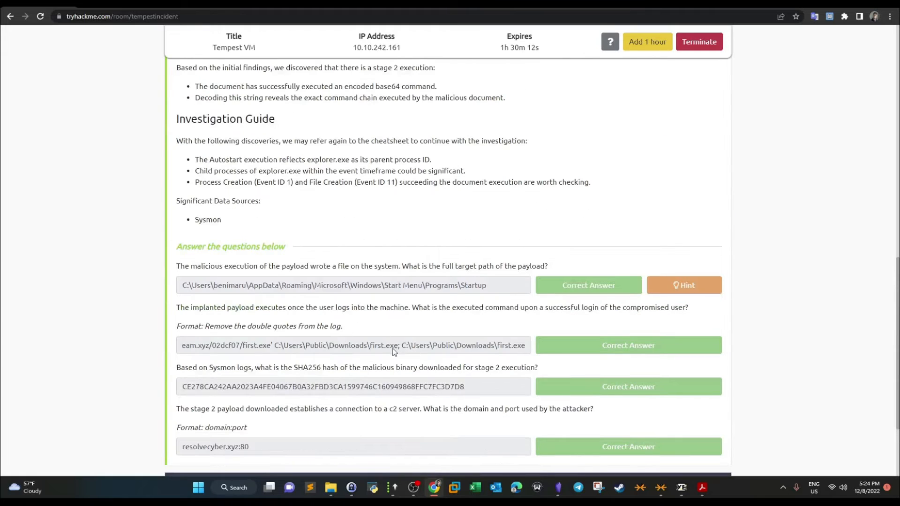
pyautogui.moveTo(370, 347)
pyautogui.mouseDown()
pyautogui.moveTo(397, 350)
pyautogui.moveTo(373, 349)
pyautogui.mouseUp()
pyautogui.click(369, 346)
pyautogui.moveTo(397, 349); pyautogui.dragTo(381, 351)
# Step: Go back to Task 4 and review its answers from free_magicules.doc down to the exploit's CVE number
pyautogui.scroll(3, 381, 327)
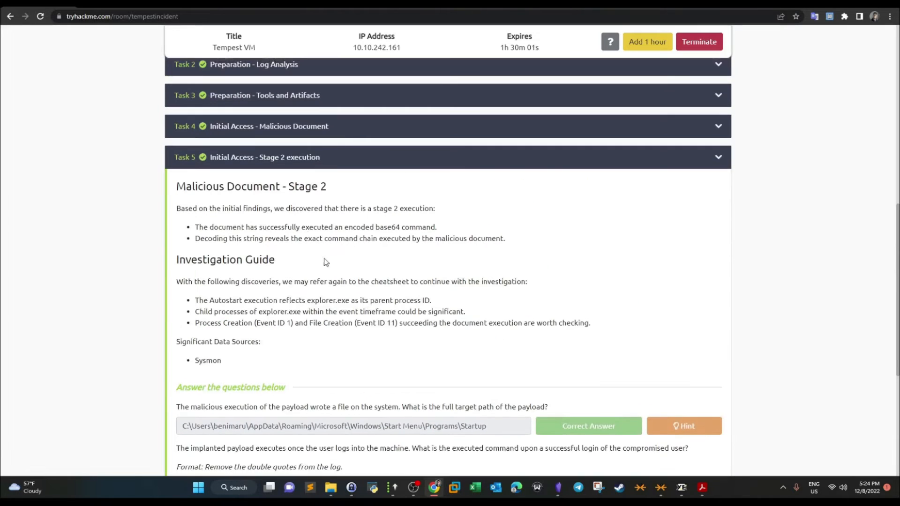
pyautogui.click(357, 134)
pyautogui.scroll(-5, 303, 230)
pyautogui.moveTo(262, 306); pyautogui.dragTo(191, 300)
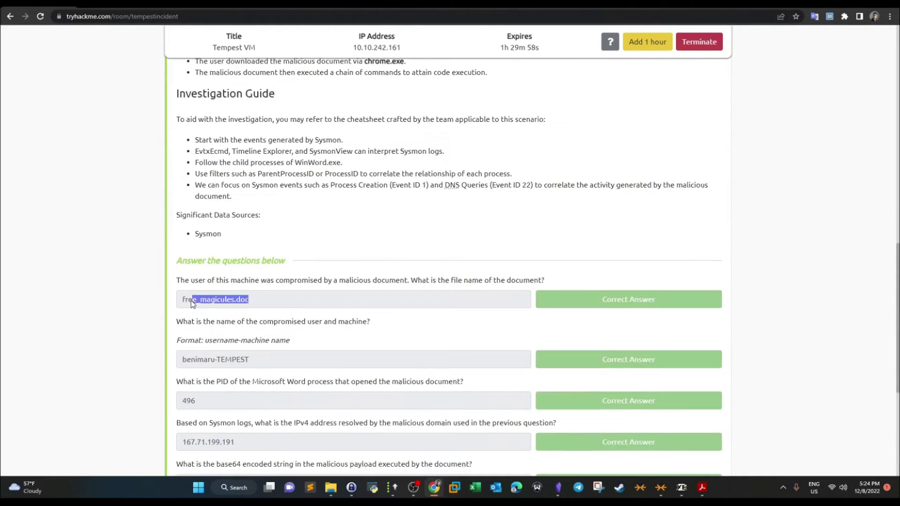
pyautogui.scroll(-5, 220, 289)
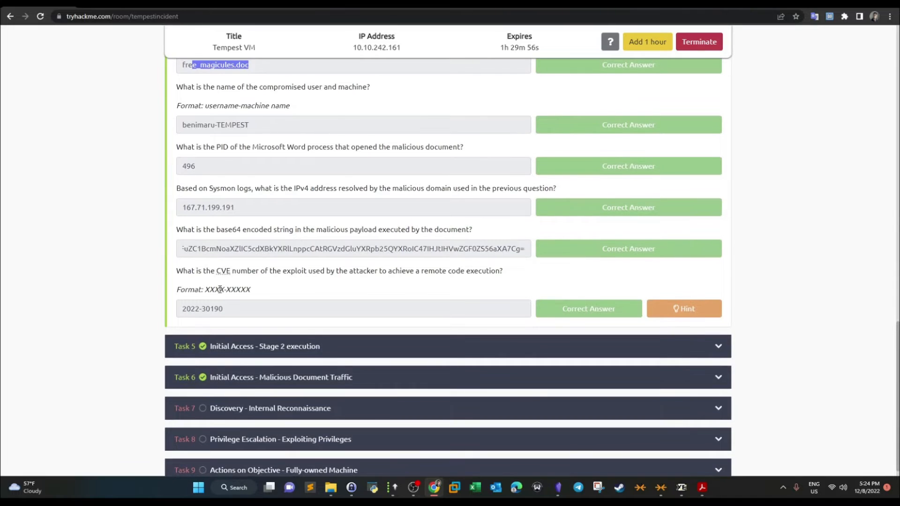
# Step: Reopen a later task's questions, switch to Timeline Explorer and highlight the final first.exe in the open certutil command
pyautogui.scroll(1, 300, 347)
pyautogui.click(374, 400)
pyautogui.scroll(-3, 370, 299)
pyautogui.scroll(2, 369, 299)
pyautogui.click(113, 3)
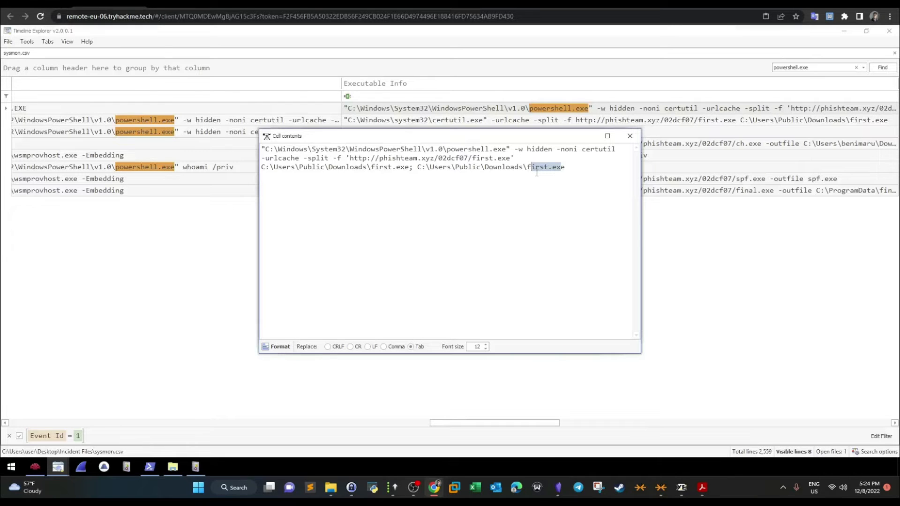
pyautogui.moveTo(526, 168); pyautogui.dragTo(563, 168)
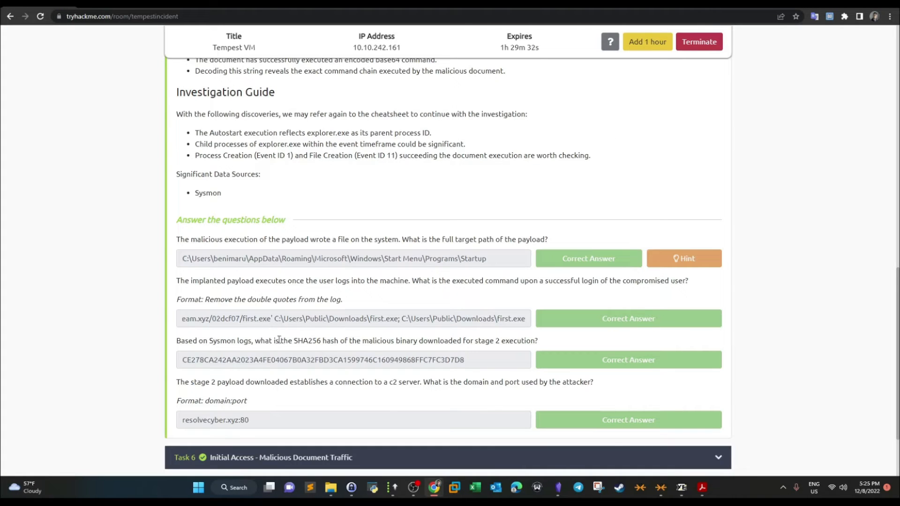
# Step: Read the room's question on the stage 2 binary's SHA256 hash, and search the Sysmon events in Timeline Explorer for first.exe
pyautogui.moveTo(177, 341); pyautogui.dragTo(542, 344)
pyautogui.click(544, 345)
pyautogui.click(112, 4)
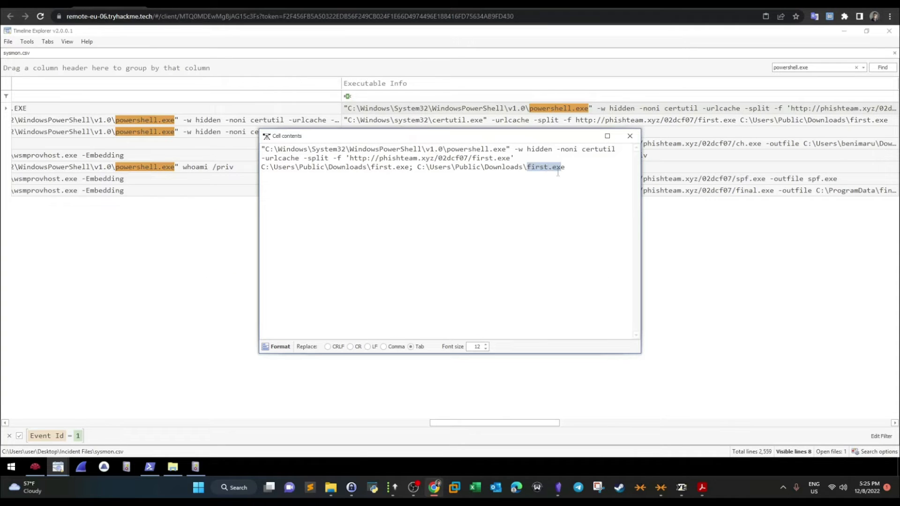
pyautogui.moveTo(558, 172); pyautogui.dragTo(565, 168)
pyautogui.moveTo(810, 68); pyautogui.dragTo(758, 67)
pyautogui.write('first.exe')
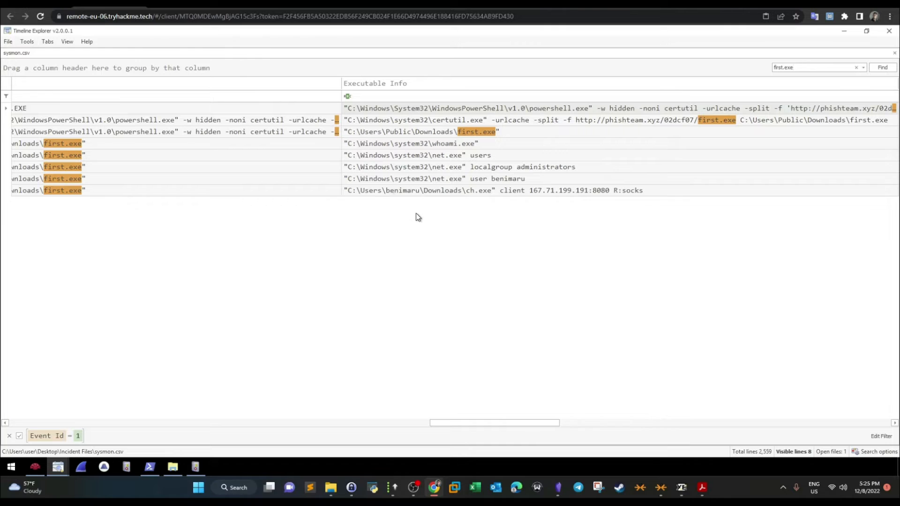
# Step: Compare the parent command lines with Executable Info and select the event that runs first.exe from the Public Downloads folder
pyautogui.moveTo(482, 423); pyautogui.dragTo(459, 424)
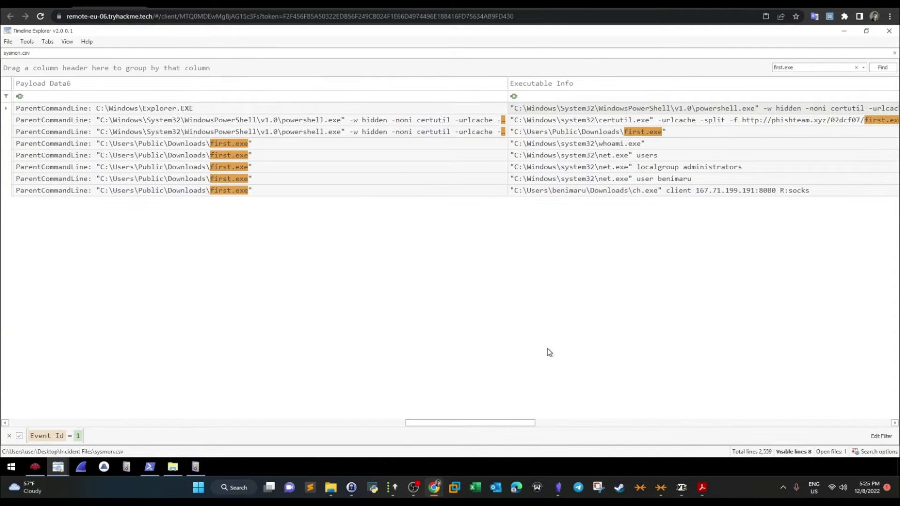
pyautogui.moveTo(521, 424); pyautogui.dragTo(558, 429)
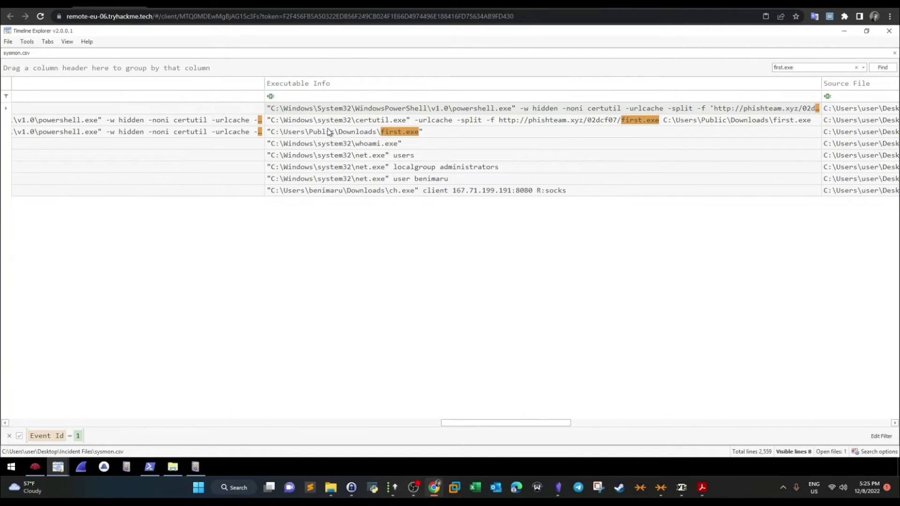
pyautogui.click(414, 133)
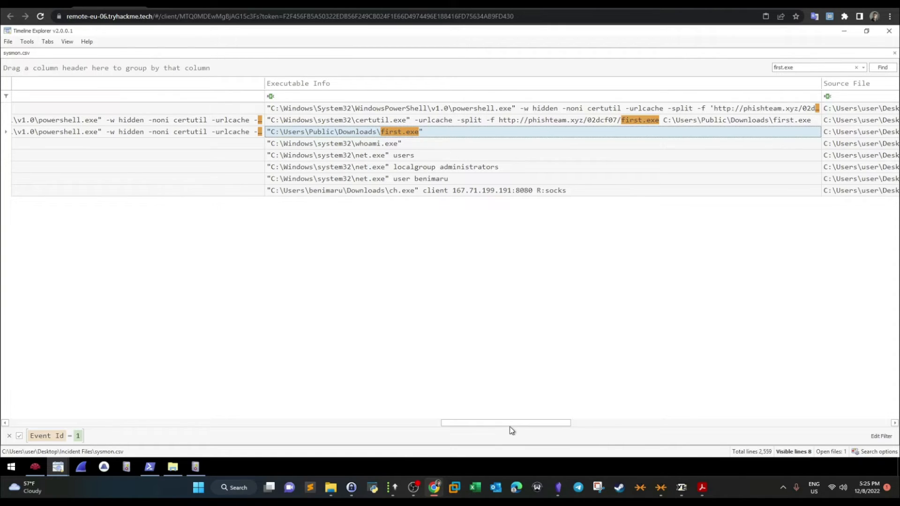
# Step: Open the Payload Data3 hashes of the first.exe execution event, highlight the SHA256 value and close the cell contents
pyautogui.moveTo(493, 424); pyautogui.dragTo(375, 418)
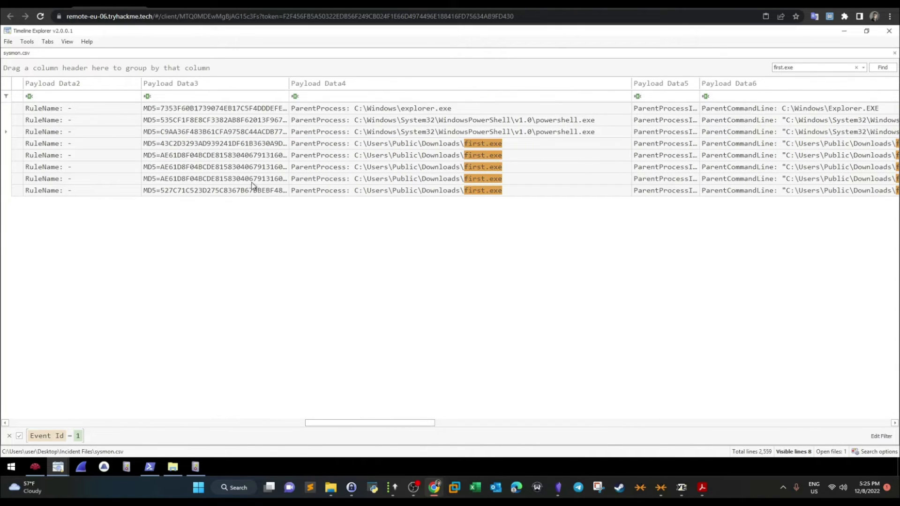
pyautogui.click(188, 133)
pyautogui.doubleClick(188, 132)
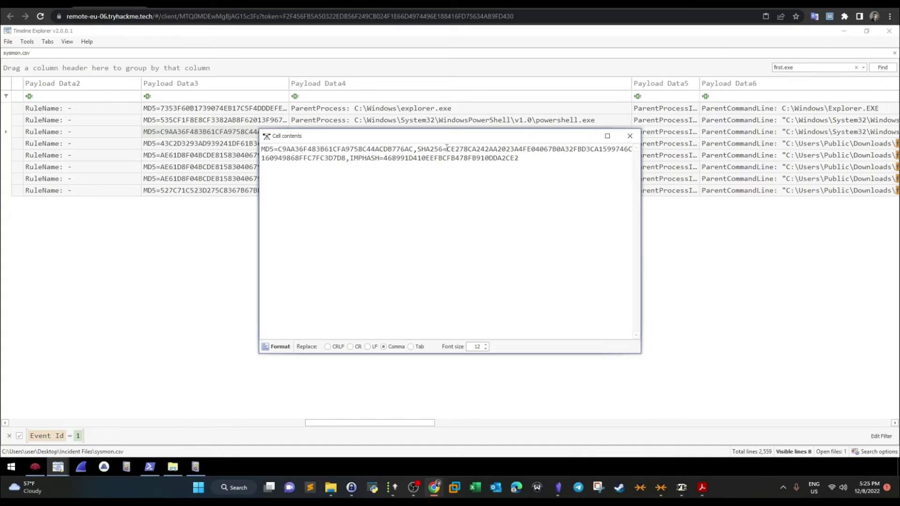
pyautogui.moveTo(446, 150); pyautogui.dragTo(345, 162)
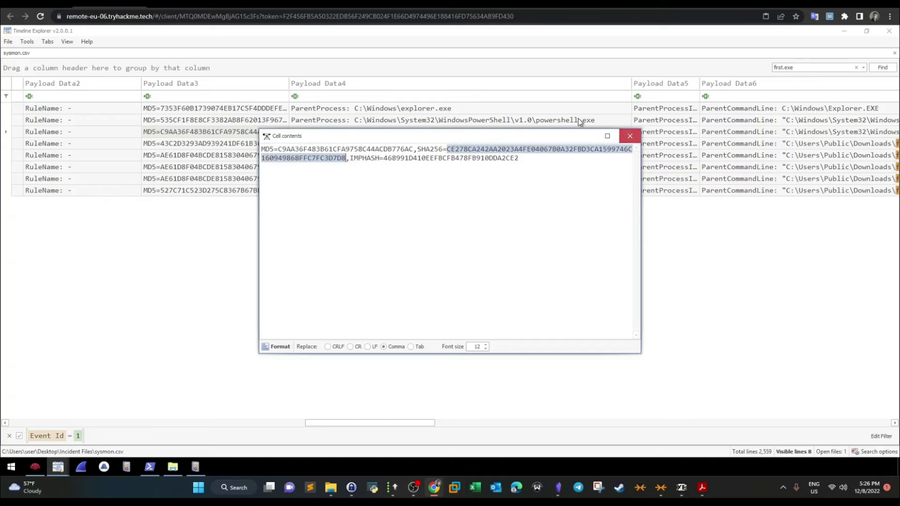
pyautogui.click(629, 136)
# Step: Switch to the TryHackMe room page and check the Task 5 SHA256 answer, highlighting first.exe in the login command answer
pyautogui.hotkey('ctrl', 'Tab')
pyautogui.moveTo(199, 360); pyautogui.dragTo(284, 360)
pyautogui.scroll(-1, 287, 338)
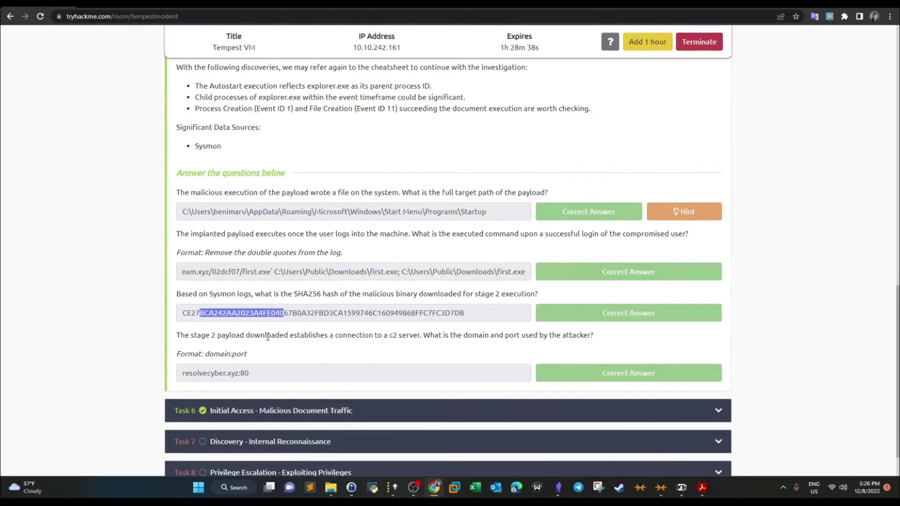
pyautogui.moveTo(498, 273); pyautogui.dragTo(529, 273)
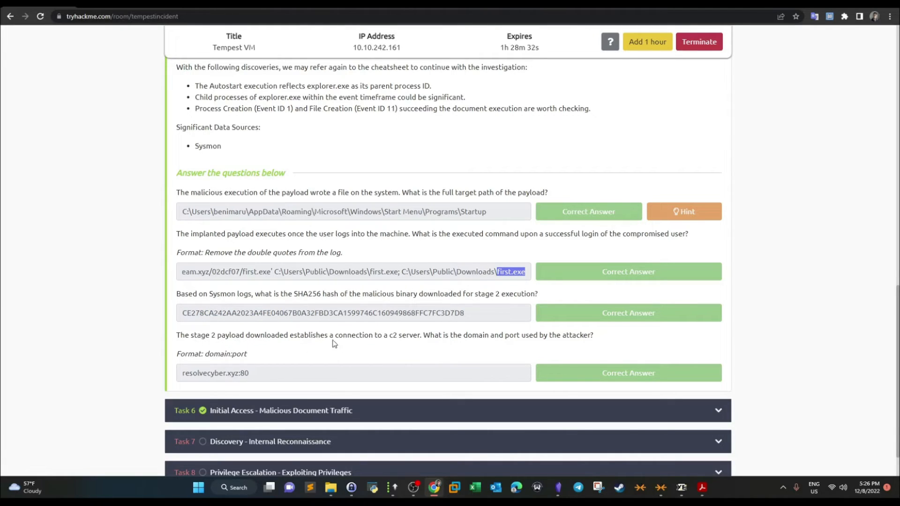
# Step: Read the room's question on the stage 2 payload's C2 domain and port, and switch to Sysmon View in the VM
pyautogui.click(507, 278)
pyautogui.moveTo(514, 340); pyautogui.dragTo(506, 341)
pyautogui.click(107, 4)
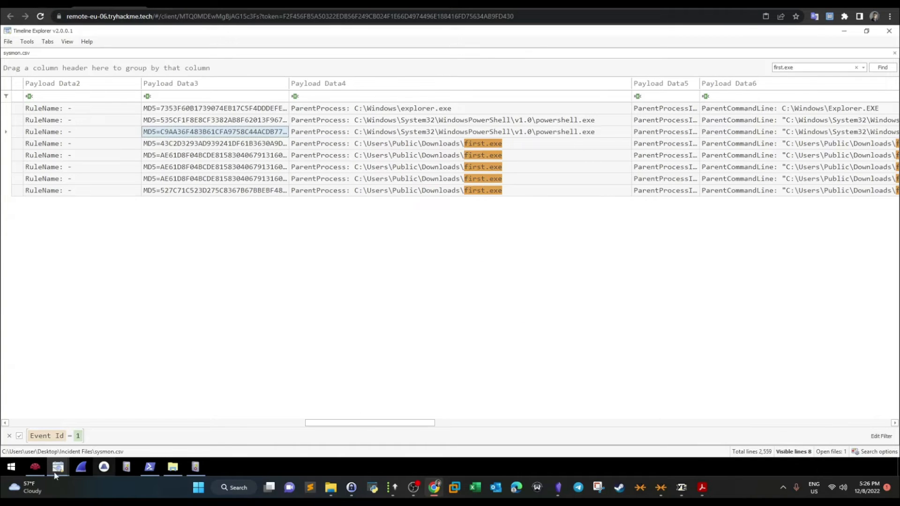
pyautogui.click(36, 467)
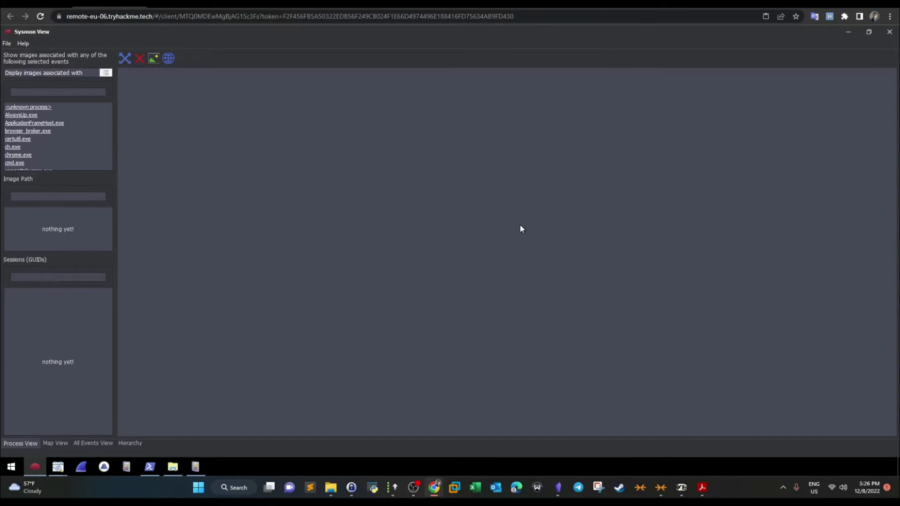
# Step: Filter the processes for first.exe and open the session of the image C:\Users\Public\Downloads\first.exe
pyautogui.click(54, 92)
pyautogui.write('first.exe')
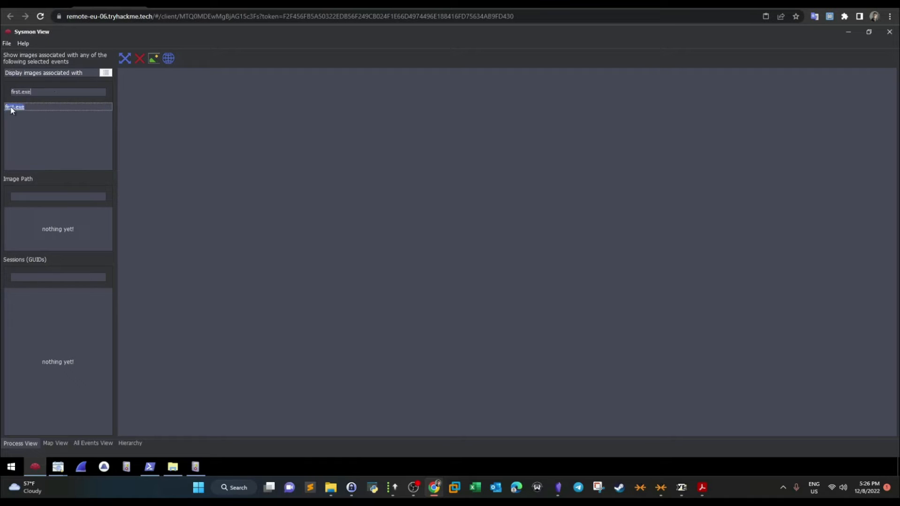
pyautogui.click(12, 108)
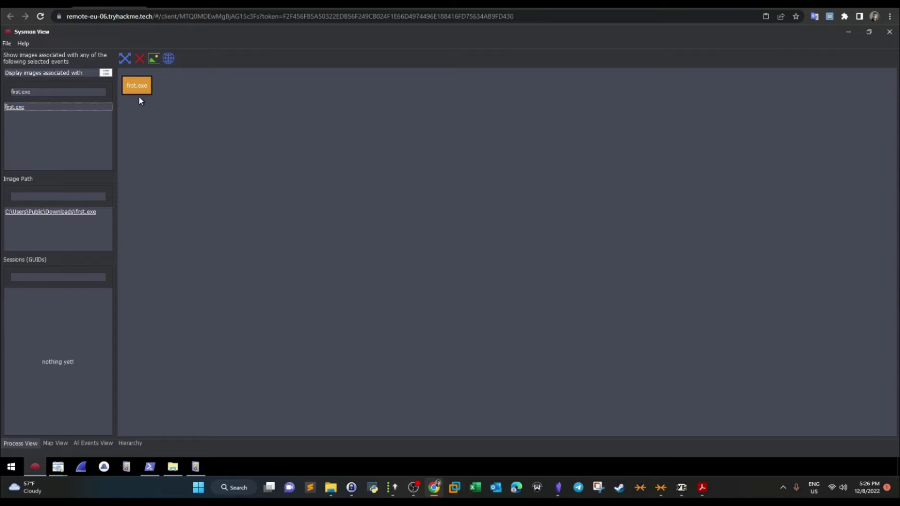
pyautogui.click(52, 212)
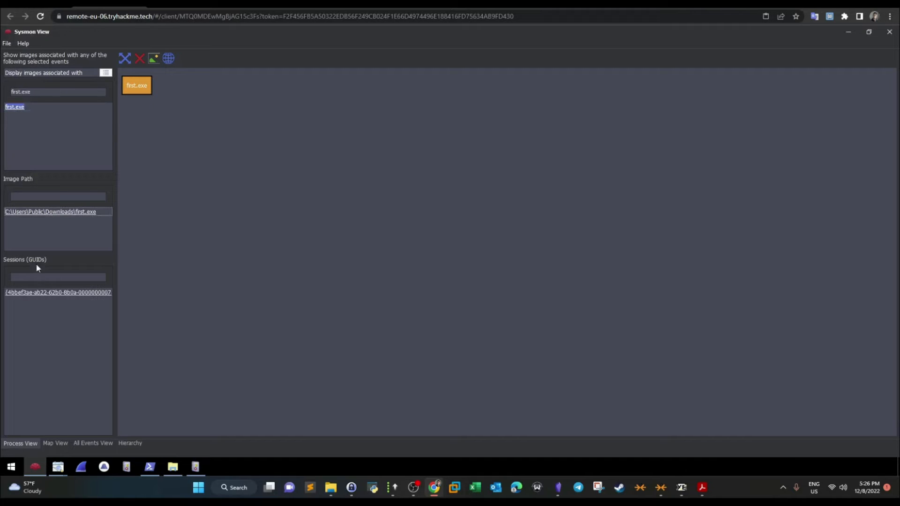
pyautogui.click(40, 293)
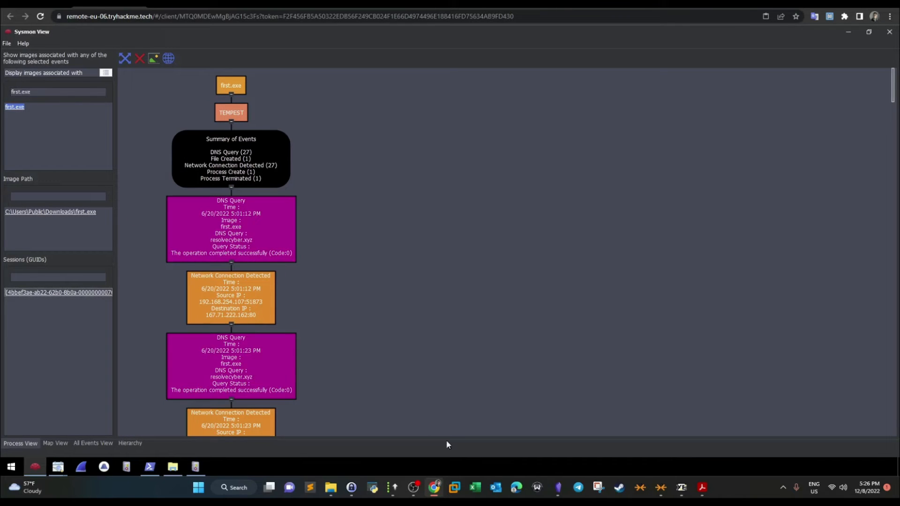
# Step: Examine the summary of events, the first DNS query and the first network connection in the first.exe session graph
pyautogui.click(237, 167)
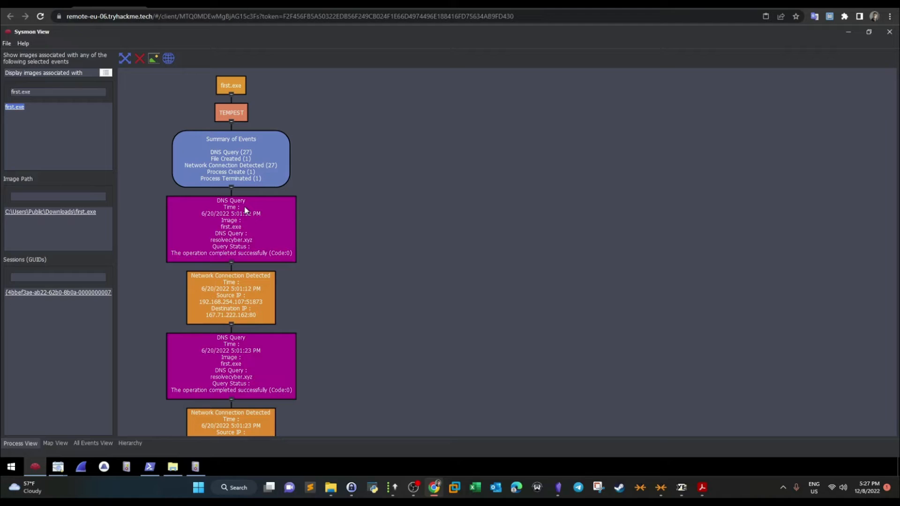
pyautogui.click(237, 236)
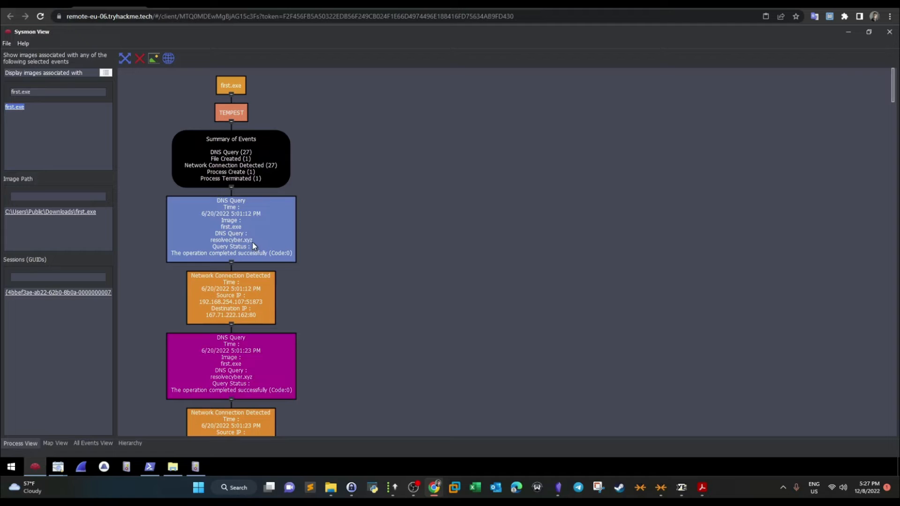
pyautogui.click(254, 318)
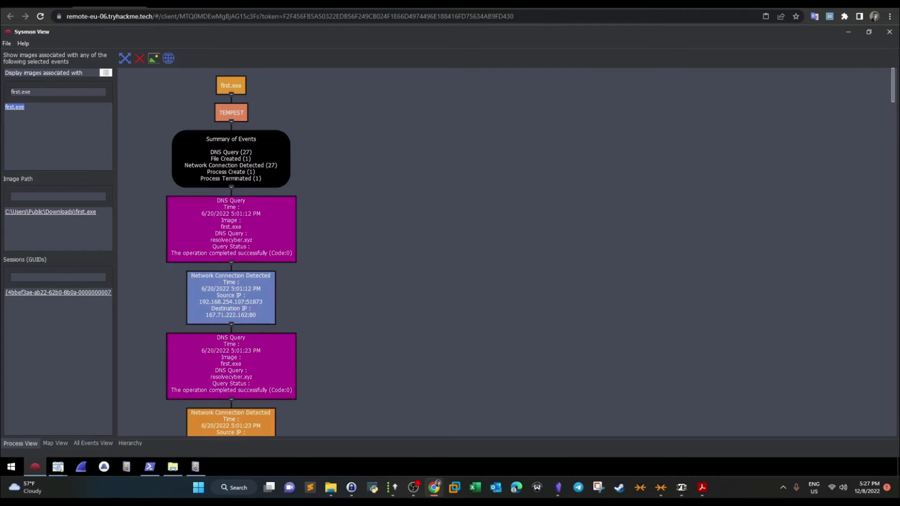
# Step: Switch to the TryHackMe room page and compare the C2 answer with the login command, highlighting first.exe and resolvecyber.xyz:80
pyautogui.click(39, 3)
pyautogui.moveTo(261, 374); pyautogui.dragTo(173, 375)
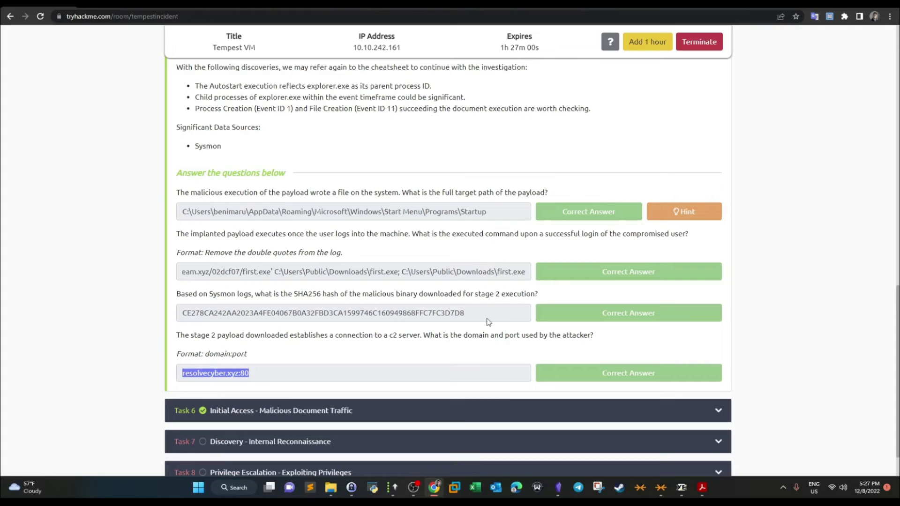
pyautogui.click(500, 271)
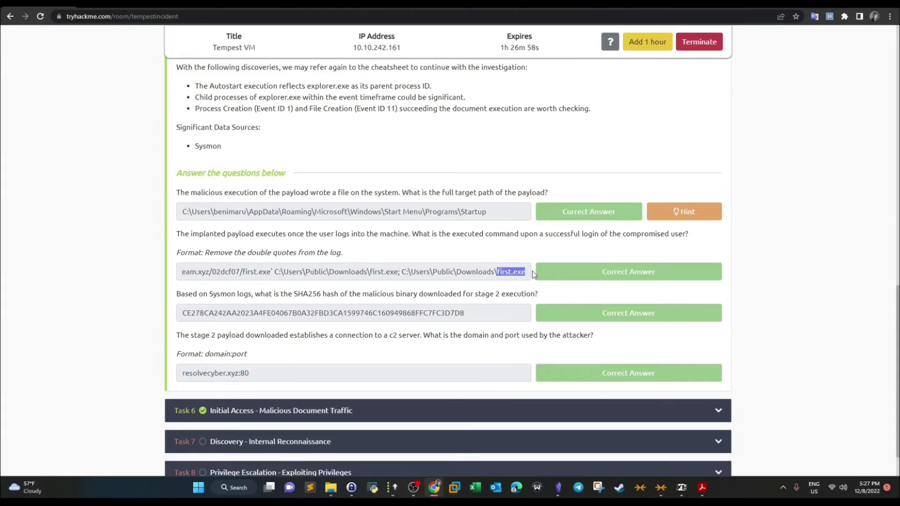
pyautogui.moveTo(274, 376); pyautogui.dragTo(183, 379)
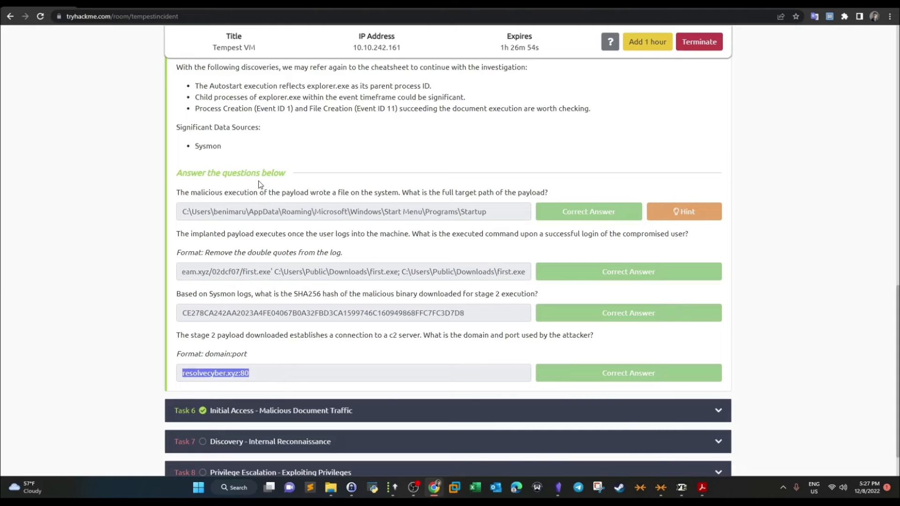
# Step: Return to the VM, minimise the Sysmon View, Timeline Explorer and Incident Files windows, and open Brim with the packet capture
pyautogui.hotkey('ctrl', 'Tab')
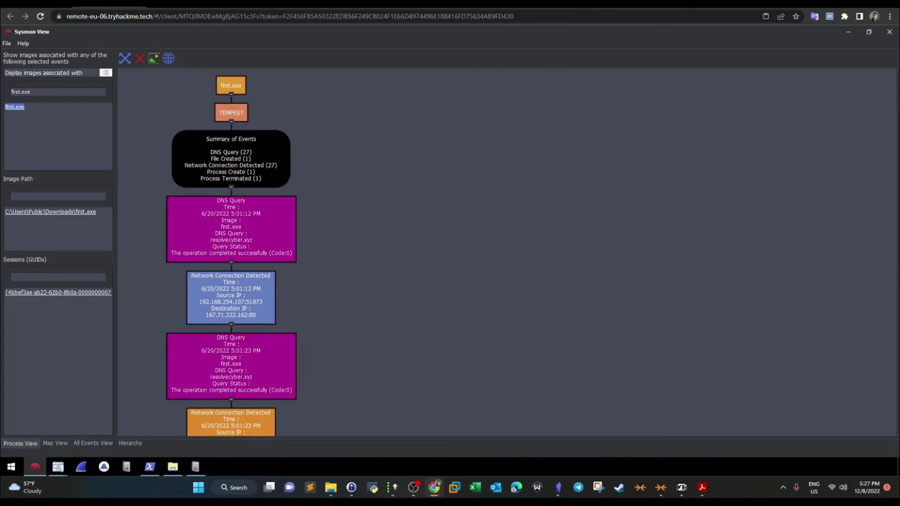
pyautogui.click(850, 34)
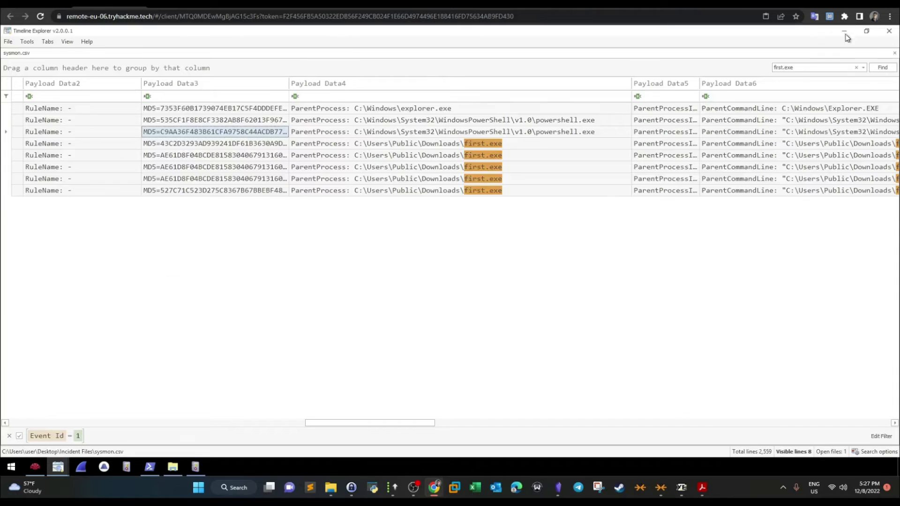
pyautogui.click(844, 31)
pyautogui.click(627, 139)
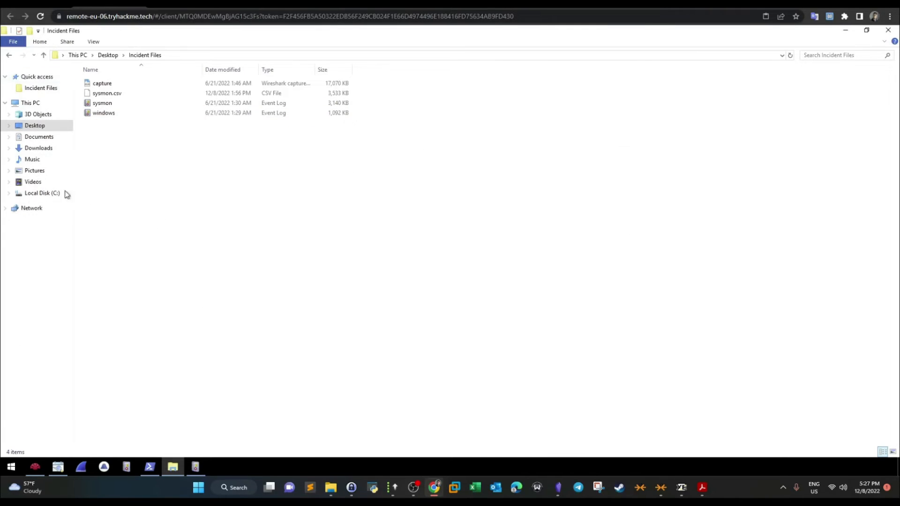
pyautogui.click(846, 31)
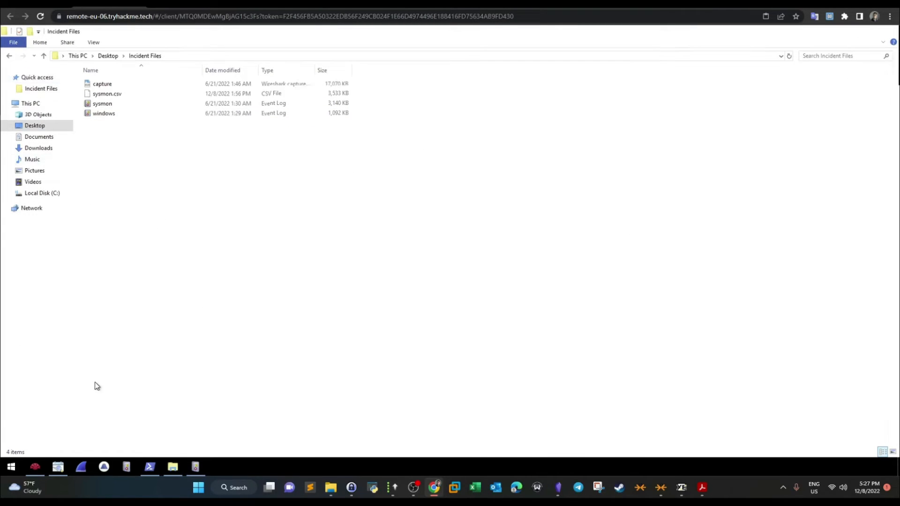
pyautogui.click(104, 467)
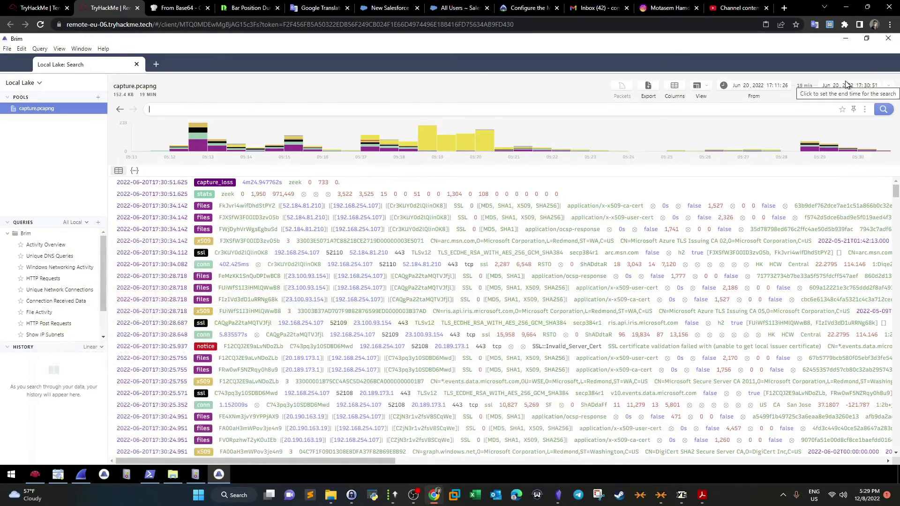
# Step: Switch to the TryHackMe room page, expand Task 6 and highlight the question on the URL of the document's embedded payload
pyautogui.click(31, 5)
pyautogui.click(314, 417)
pyautogui.scroll(-10, 337, 272)
pyautogui.scroll(4, 337, 273)
pyautogui.scroll(-4, 284, 230)
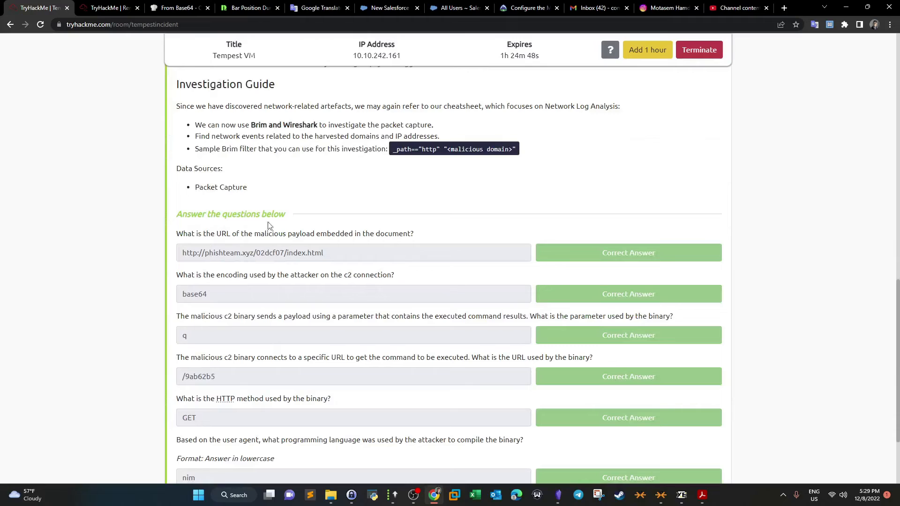
pyautogui.moveTo(178, 234); pyautogui.dragTo(424, 235)
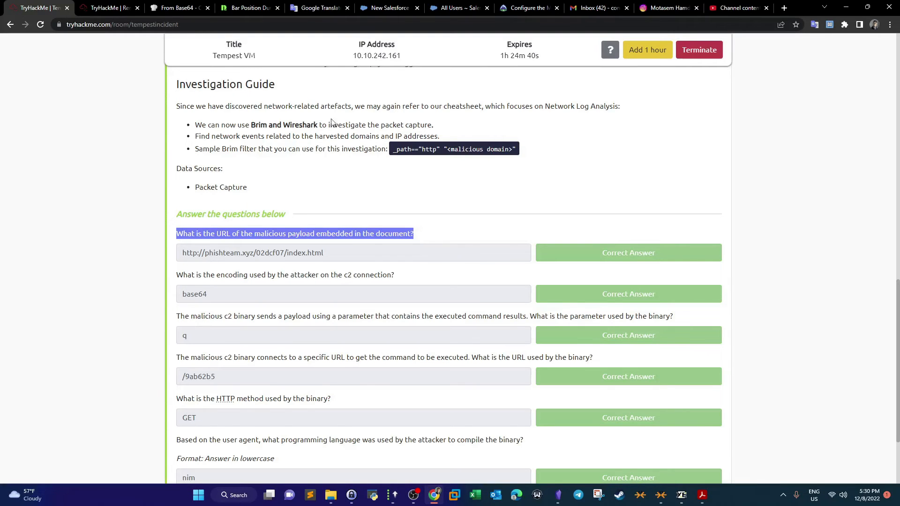
# Step: Return to Brim, run the predefined HTTP Requests query and look through the listed hosts and URIs
pyautogui.hotkey('ctrl', 'Tab')
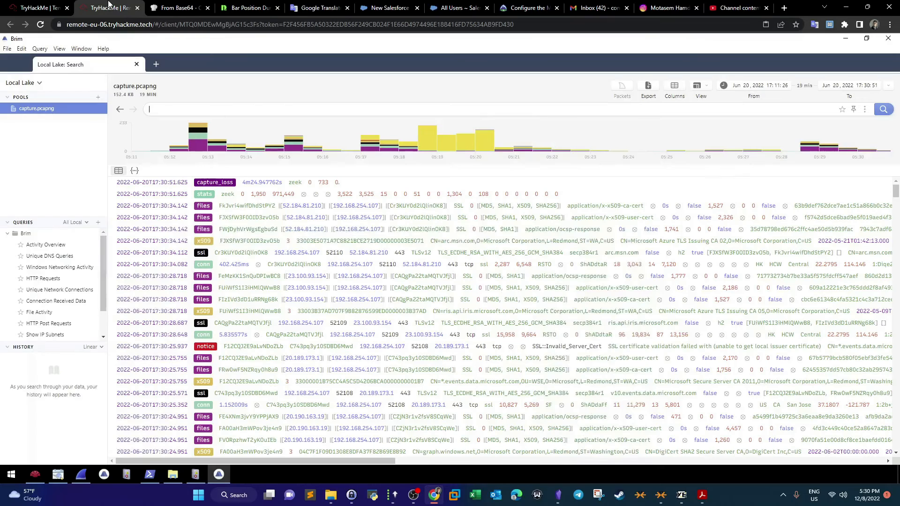
pyautogui.click(46, 282)
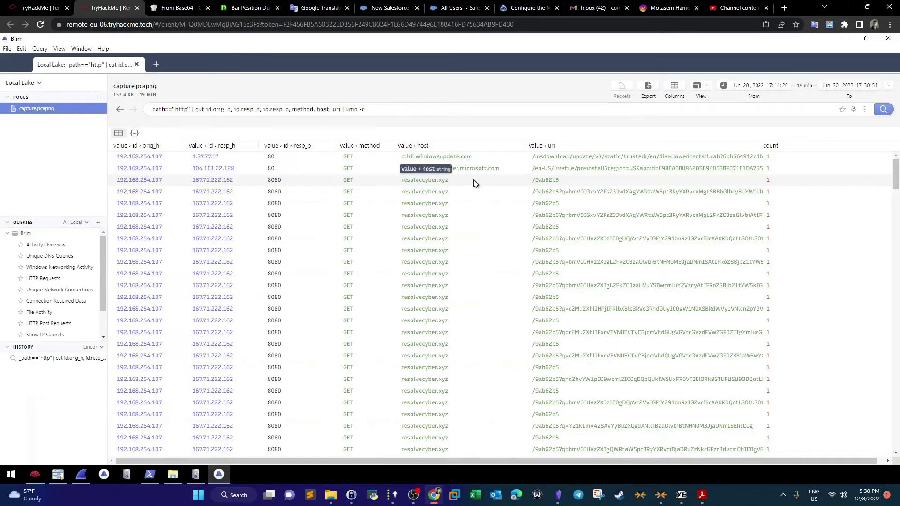
pyautogui.scroll(-10, 887, 294)
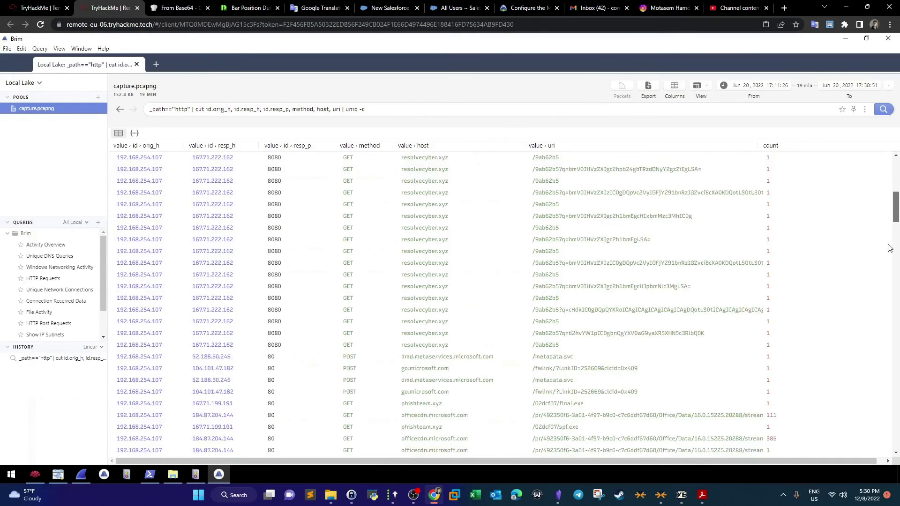
pyautogui.scroll(-10, 887, 294)
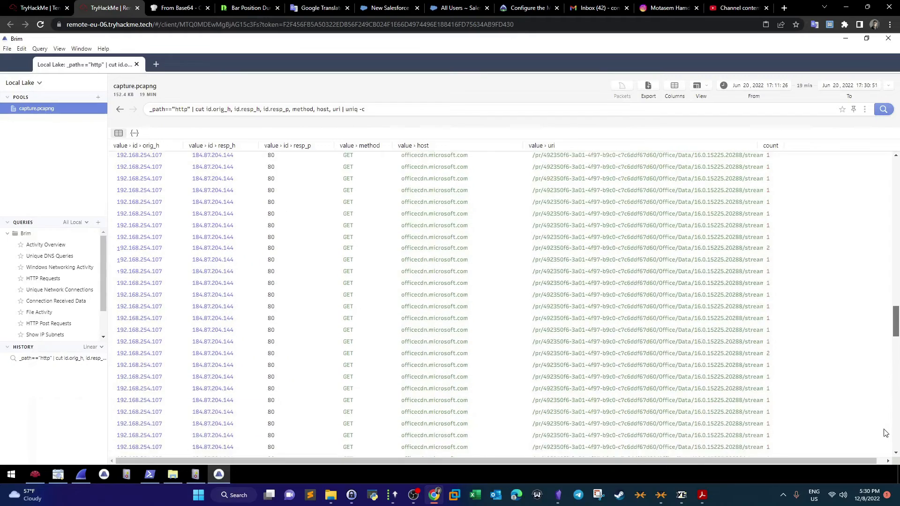
pyautogui.scroll(-10, 897, 349)
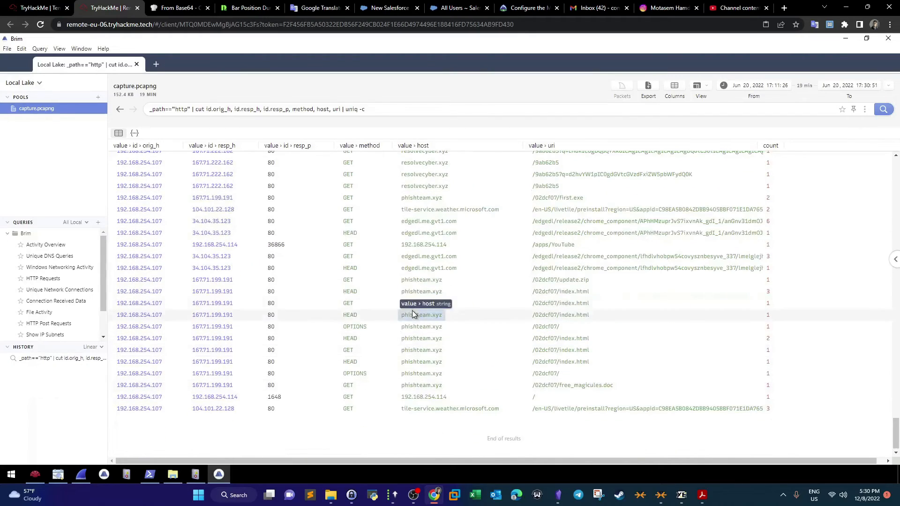
pyautogui.moveTo(896, 436); pyautogui.dragTo(893, 161)
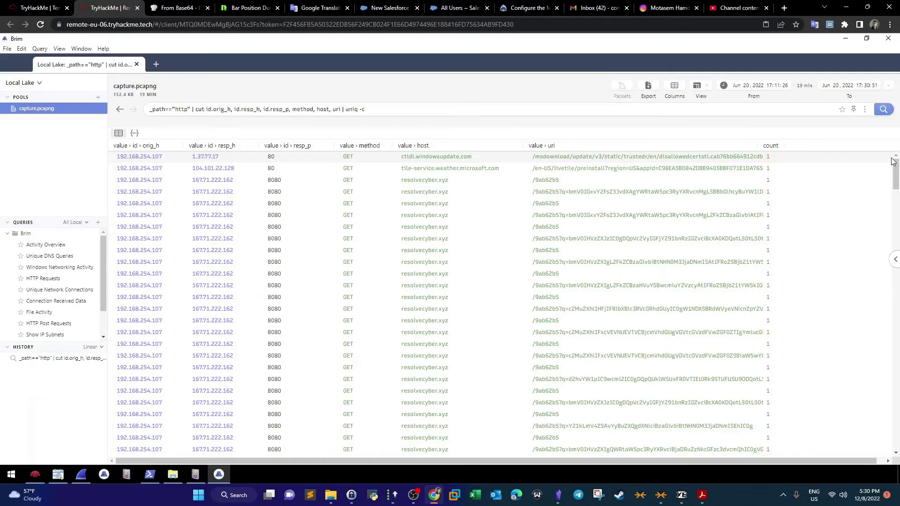
# Step: Switch to the TryHackMe room page and re-read the Task 6 payload URL question, highlighting the word "document?"
pyautogui.click(39, 7)
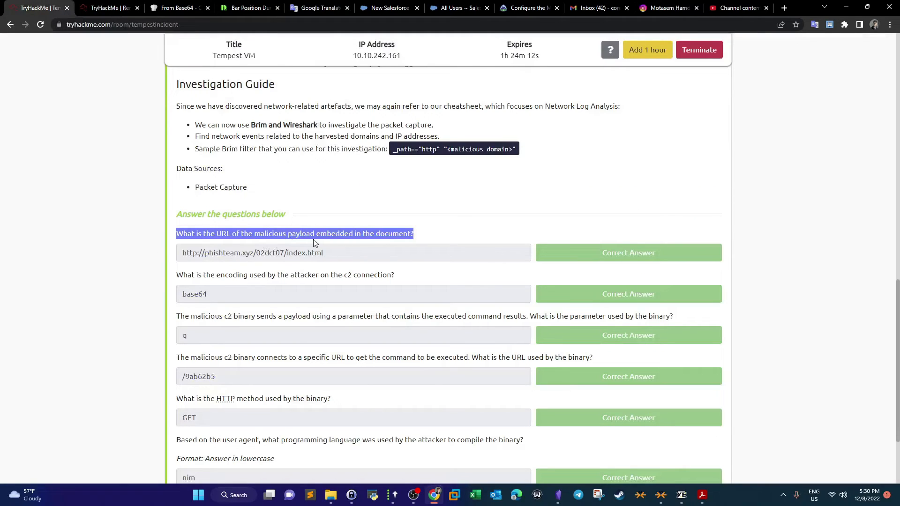
pyautogui.click(393, 237)
pyautogui.doubleClick(392, 237)
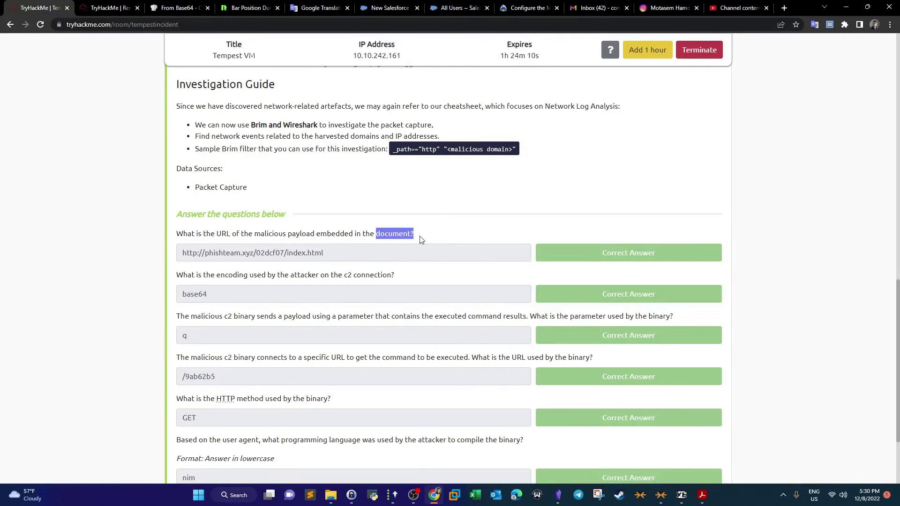
# Step: Expand Task 4, highlight the malicious document answer free_magicules.doc and review the answers below it
pyautogui.scroll(5, 422, 240)
pyautogui.click(308, 155)
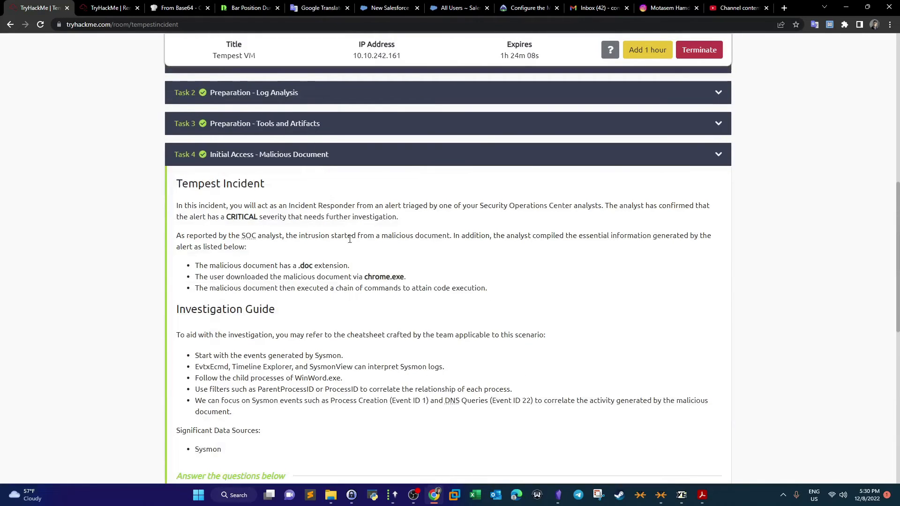
pyautogui.scroll(-4, 342, 253)
pyautogui.moveTo(257, 334); pyautogui.dragTo(178, 333)
pyautogui.scroll(-5, 182, 305)
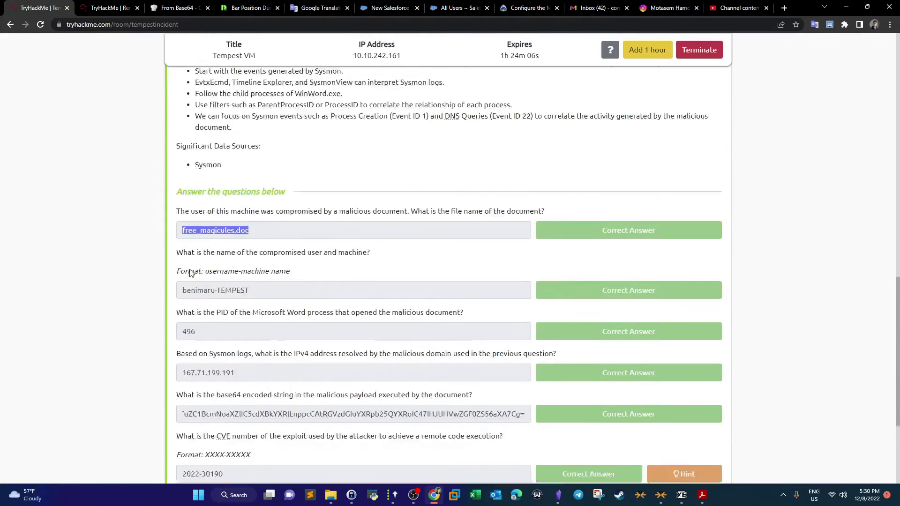
pyautogui.click(373, 378)
# Step: Switch to Brim, add phishteam.xyz to the HTTP requests query after the path condition and run it
pyautogui.click(110, 7)
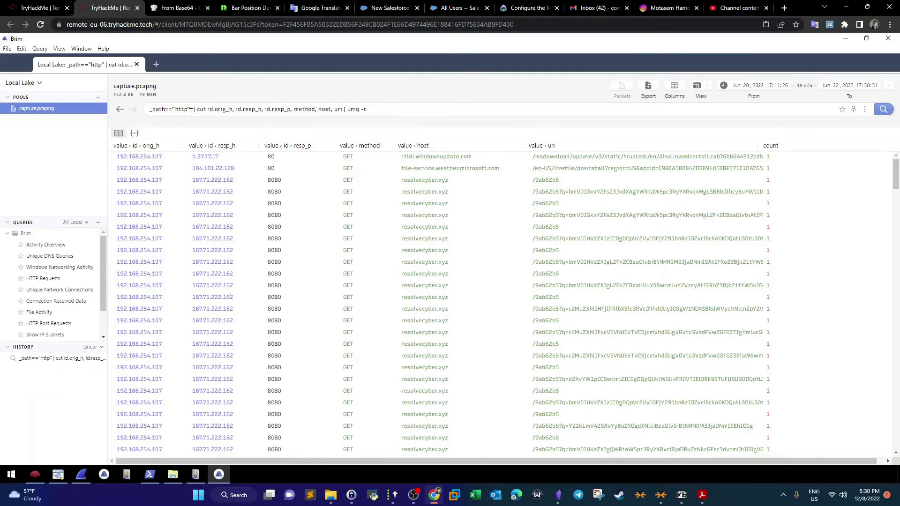
pyautogui.write('phisht')
pyautogui.write('eam.')
pyautogui.write('xyz')
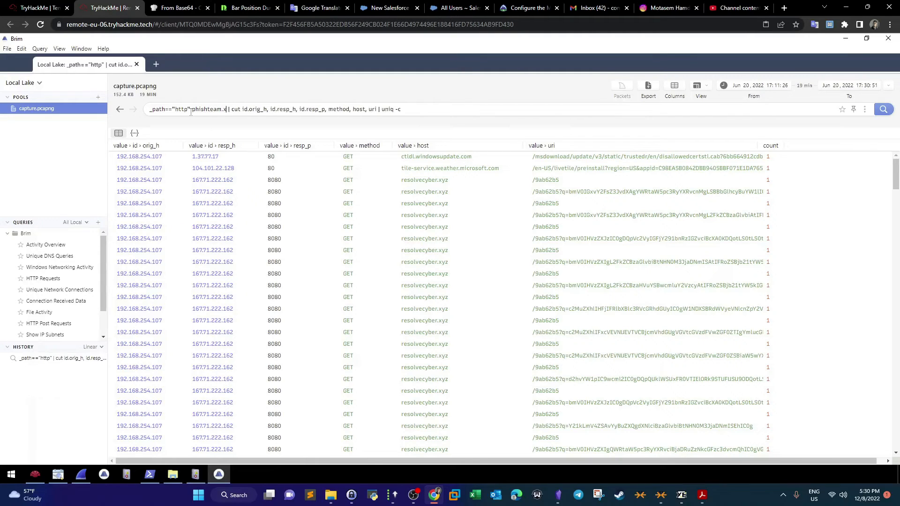
pyautogui.press('Return')
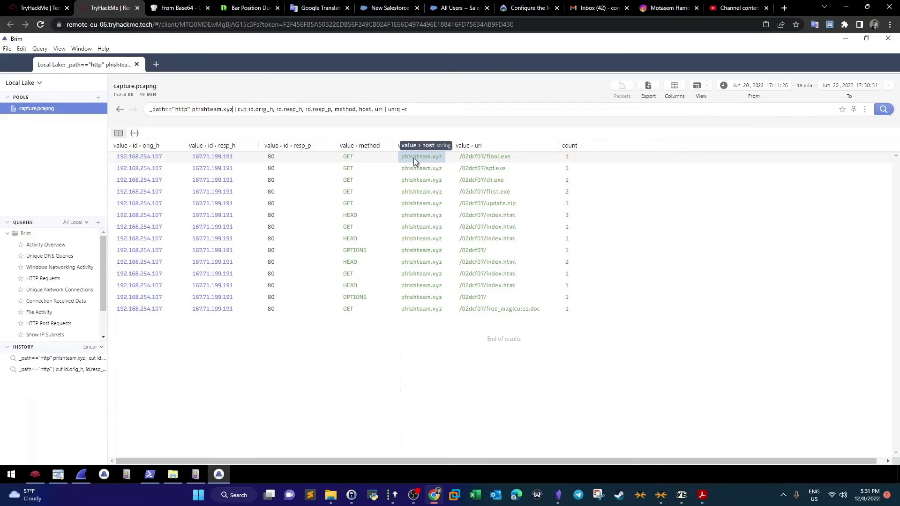
# Step: Re-read the Task 6 payload URL question on the room page and compare it with the phishteam.xyz requests in Brim
pyautogui.hotkey('ctrl', 'shift', 'Tab')
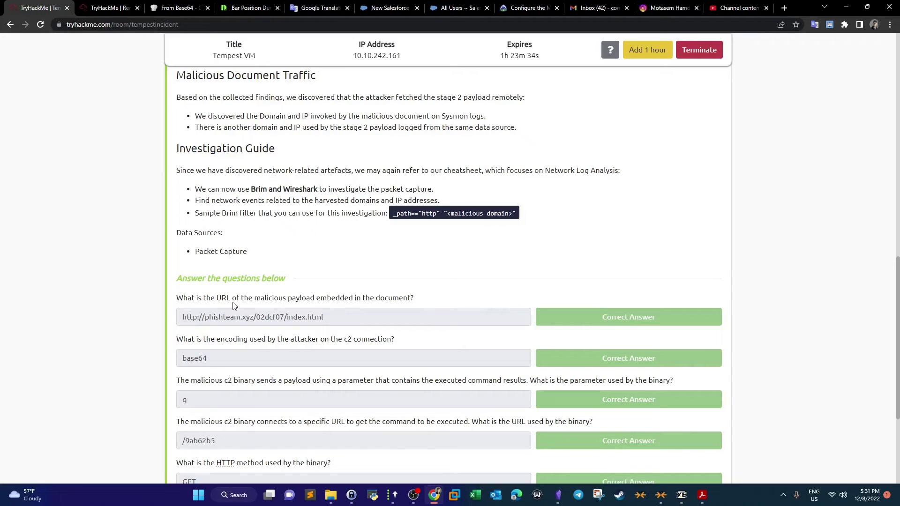
pyautogui.moveTo(216, 298); pyautogui.dragTo(309, 297)
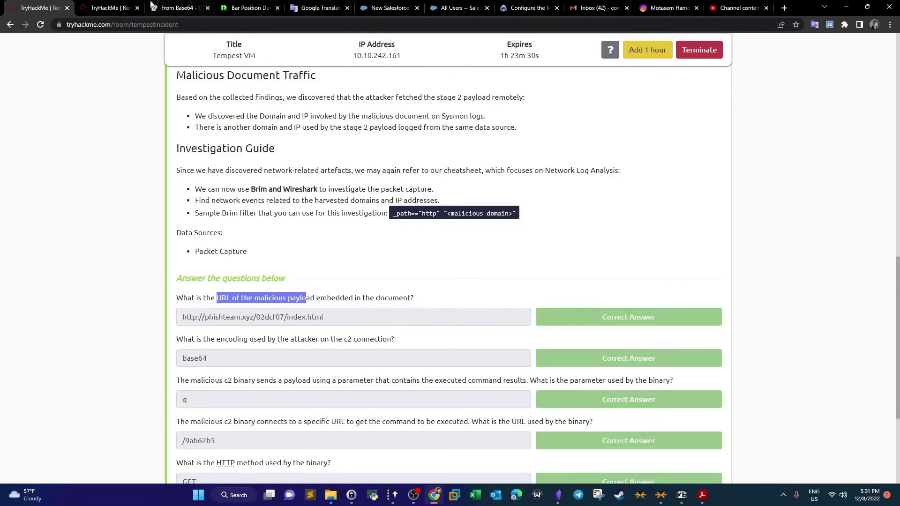
pyautogui.hotkey('ctrl', 'Tab')
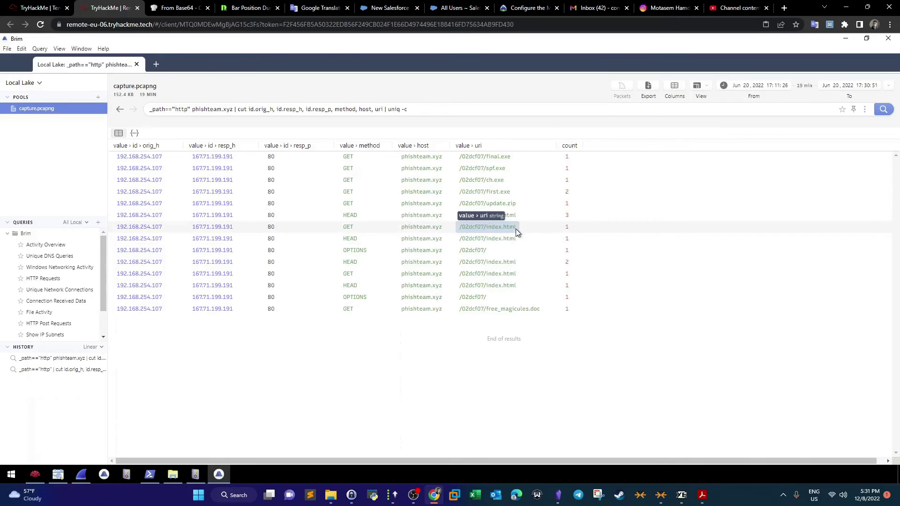
# Step: Switch to the TryHackMe room page and highlight the Task 6 payload URL answer and "c2" in the encoding question
pyautogui.click(29, 7)
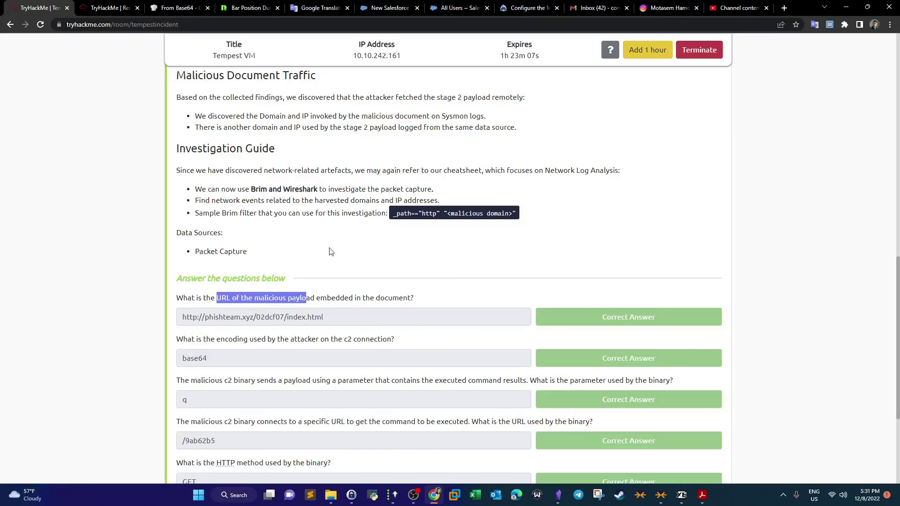
pyautogui.moveTo(362, 314); pyautogui.dragTo(176, 313)
pyautogui.scroll(-2, 176, 314)
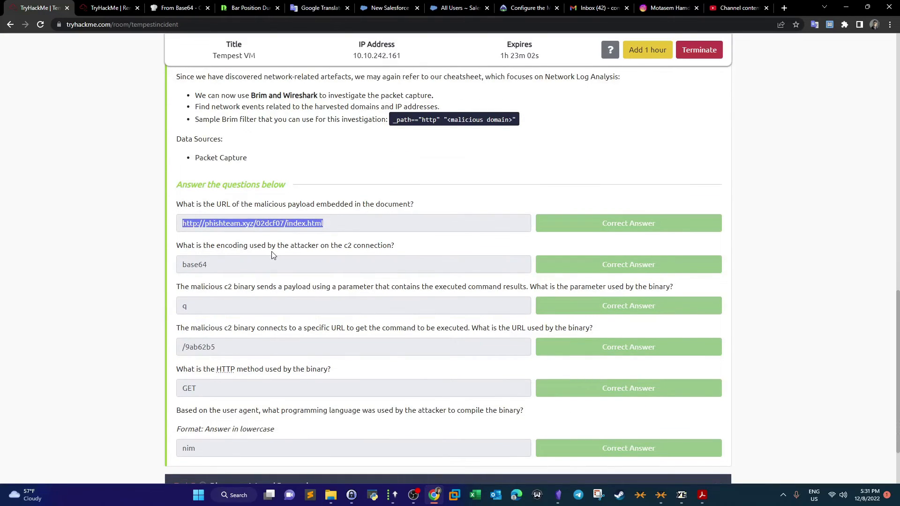
pyautogui.moveTo(341, 246); pyautogui.dragTo(357, 246)
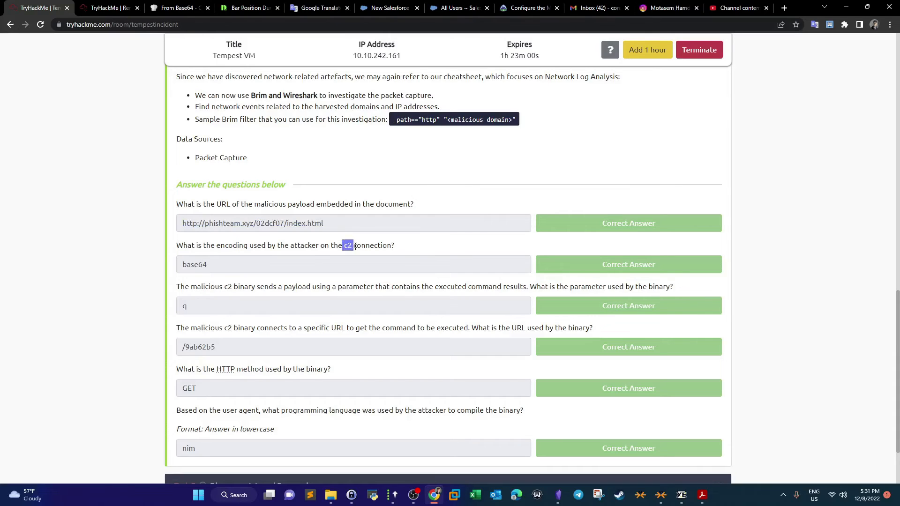
# Step: Switch to Brim, remove phishteam.xyz from the HTTP requests query and rerun it for all hosts
pyautogui.click(109, 6)
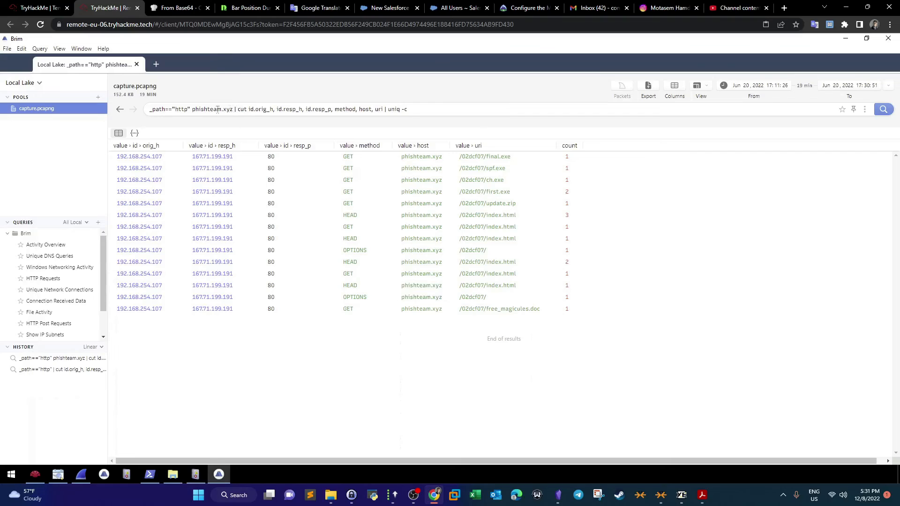
pyautogui.moveTo(233, 110); pyautogui.dragTo(192, 112)
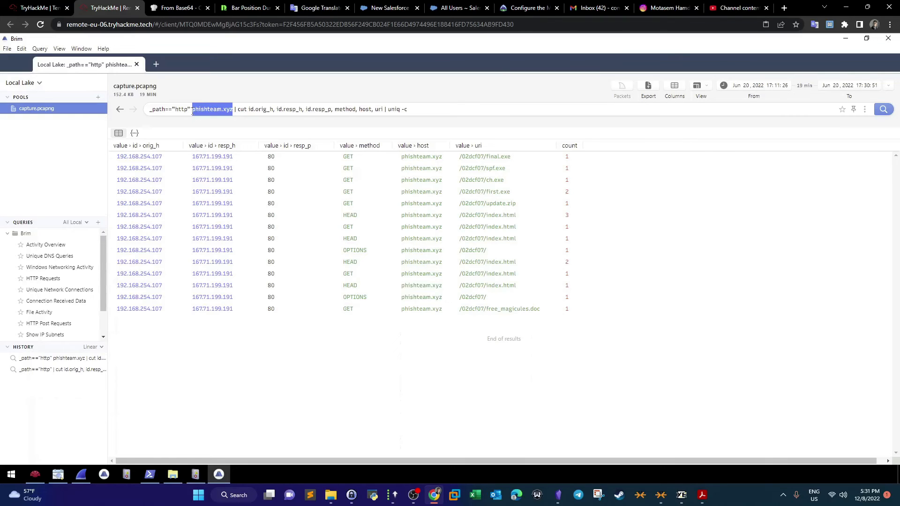
pyautogui.press('BackSpace')
pyautogui.press('Return')
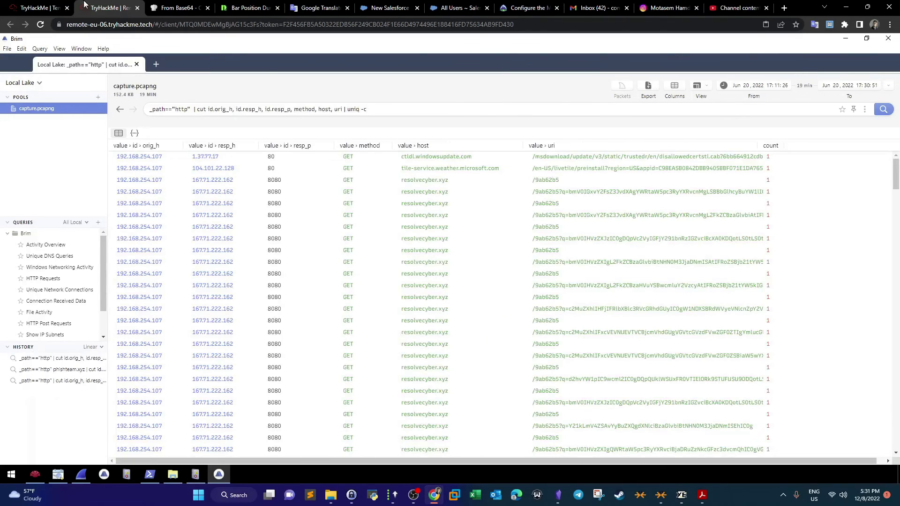
# Step: Return to the room page, expand Task 4 and highlight part of the base64 string answer from the malicious payload
pyautogui.click(47, 8)
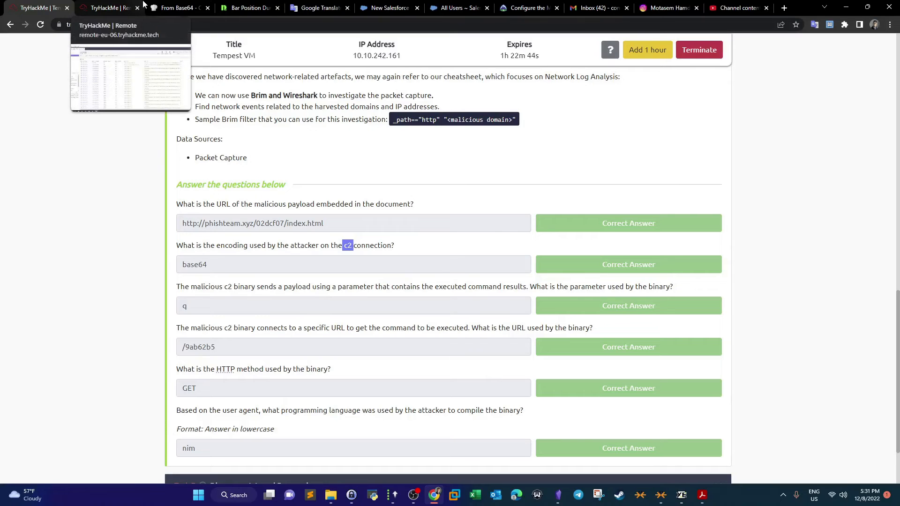
pyautogui.scroll(6, 260, 204)
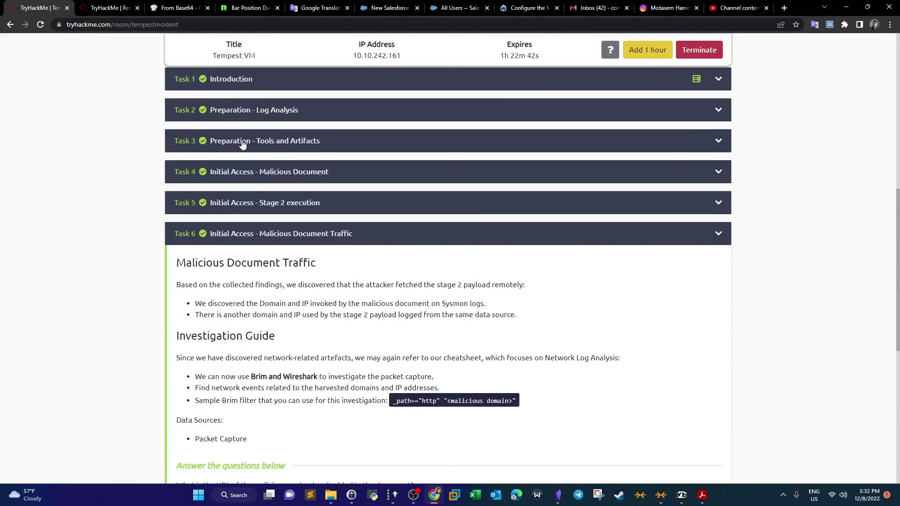
pyautogui.click(328, 206)
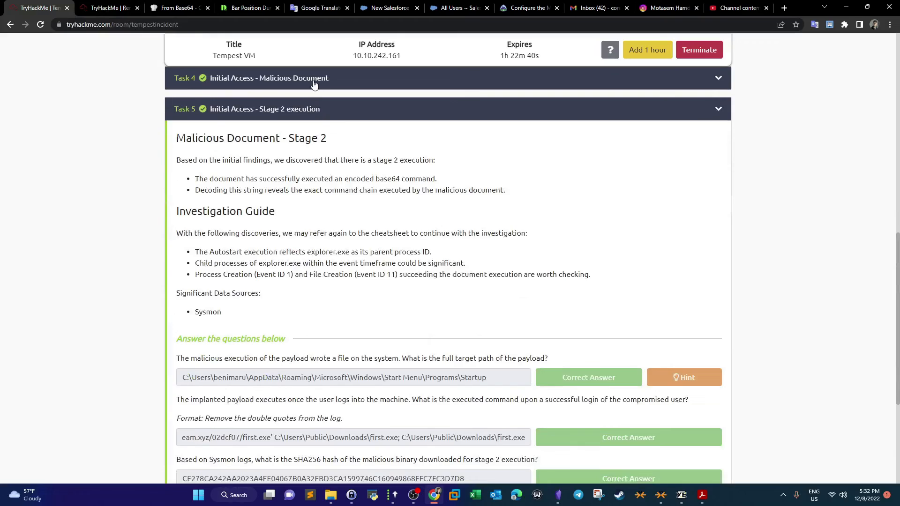
pyautogui.click(314, 80)
pyautogui.scroll(-8, 344, 245)
pyautogui.moveTo(380, 247); pyautogui.dragTo(290, 248)
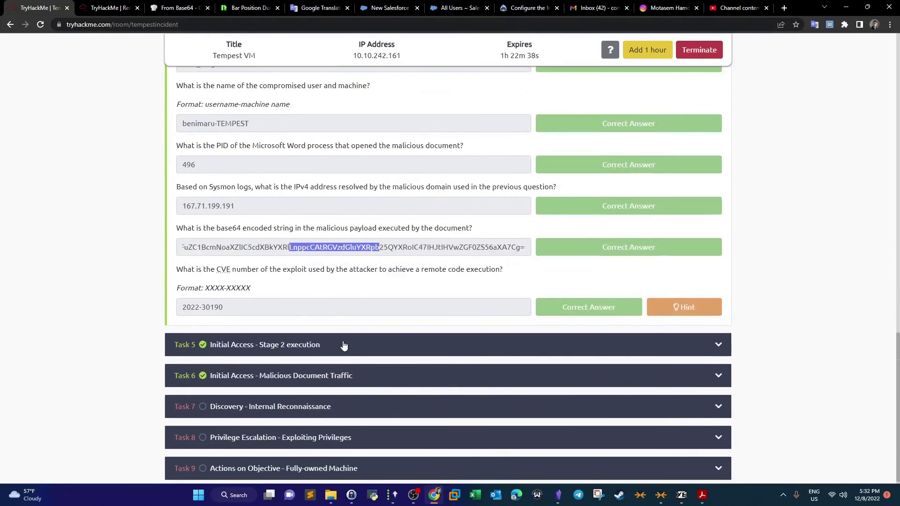
# Step: Expand Task 5 and review the first.exe command answer and the C2 domain and port answer resolvecyber.xyz:80
pyautogui.click(344, 346)
pyautogui.scroll(-2, 347, 342)
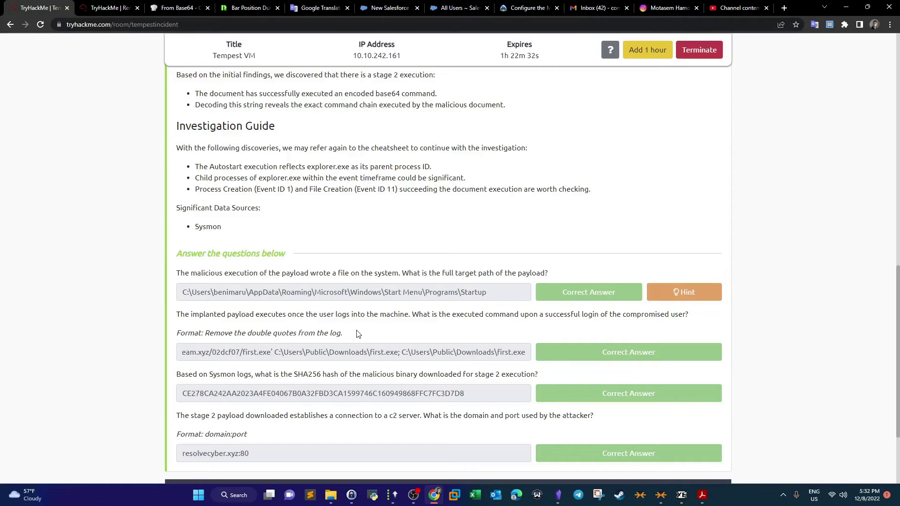
pyautogui.moveTo(272, 352); pyautogui.dragTo(203, 352)
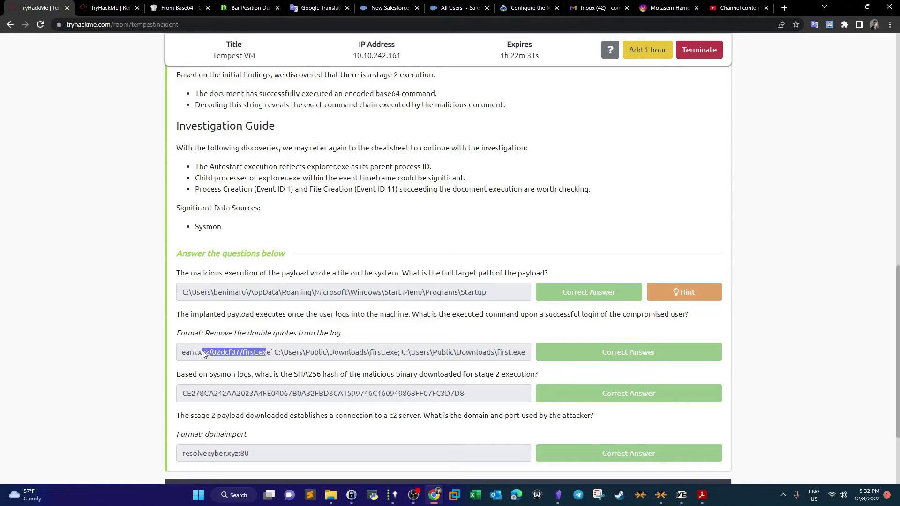
pyautogui.doubleClick(270, 352)
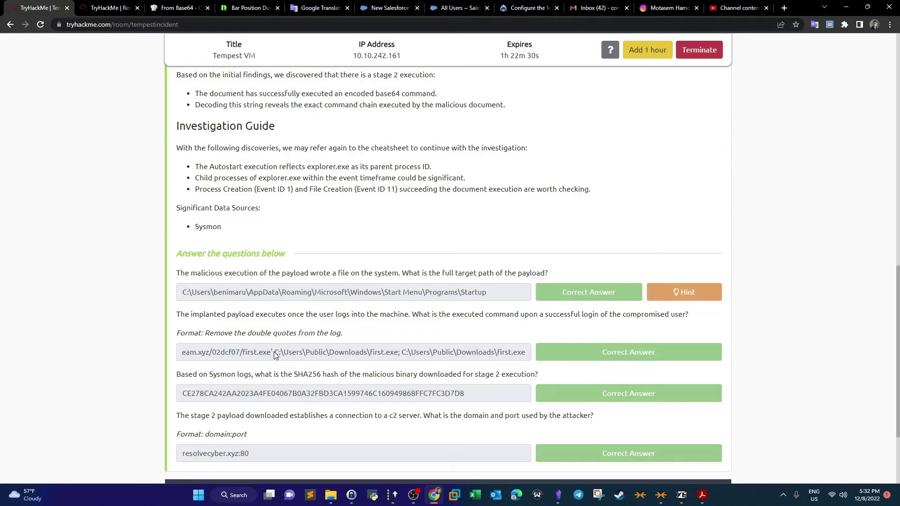
pyautogui.click(246, 356)
pyautogui.scroll(-3, 252, 356)
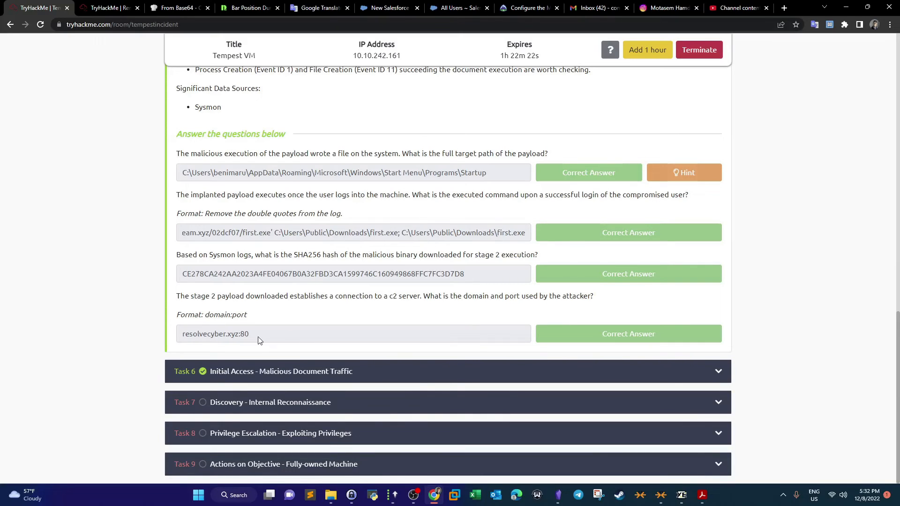
pyautogui.moveTo(264, 341); pyautogui.dragTo(178, 341)
# Step: Reopen Task 6 to highlight "c2 connection?" in the encoding question, and check it against Task 5's C2 domain answer
pyautogui.click(458, 380)
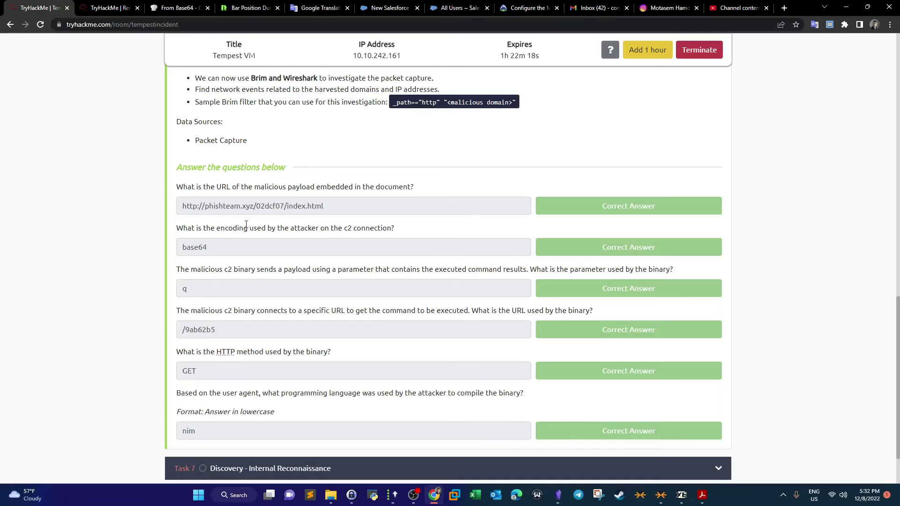
pyautogui.moveTo(343, 229); pyautogui.dragTo(396, 229)
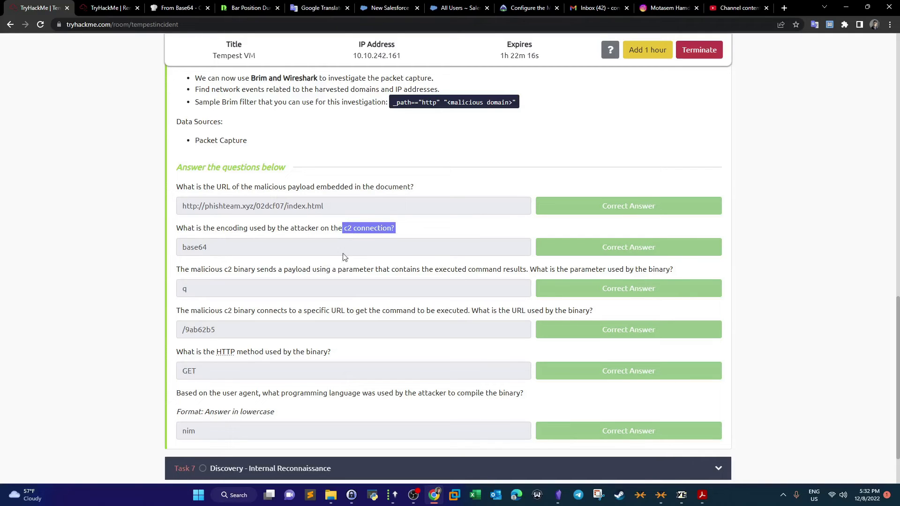
pyautogui.click(353, 231)
pyautogui.scroll(4, 349, 250)
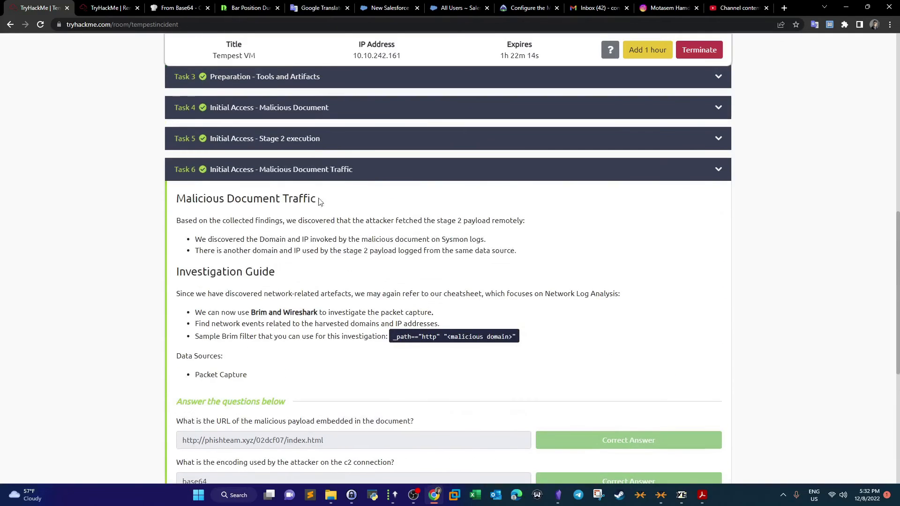
pyautogui.click(328, 139)
pyautogui.scroll(-6, 281, 314)
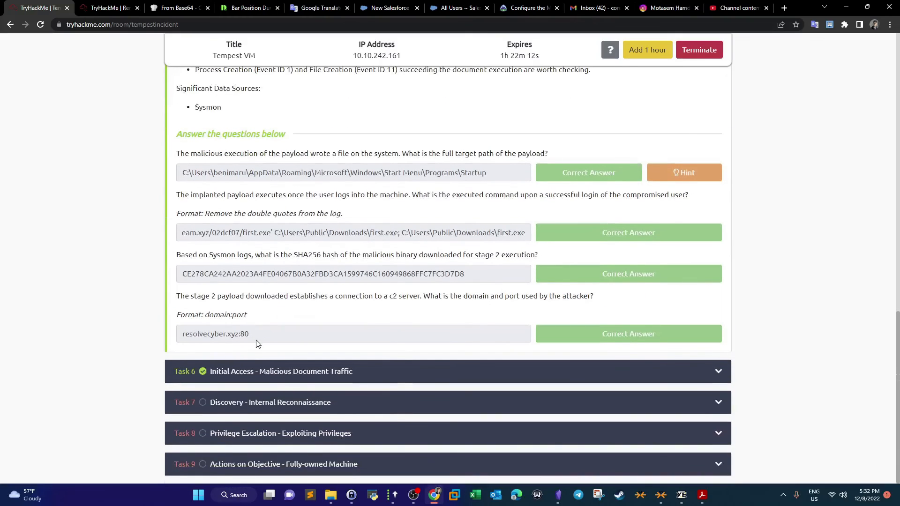
pyautogui.click(350, 374)
# Step: In Brim, open the log details of the resolvecyber.xyz request starting /9ab62b5?q=bmV0IHVzZXJz and copy its full URI value
pyautogui.click(111, 8)
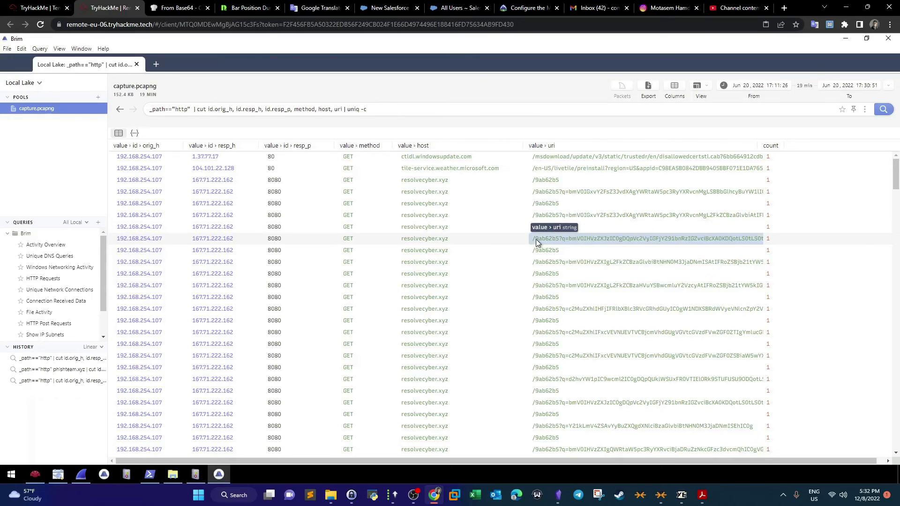
pyautogui.doubleClick(564, 240)
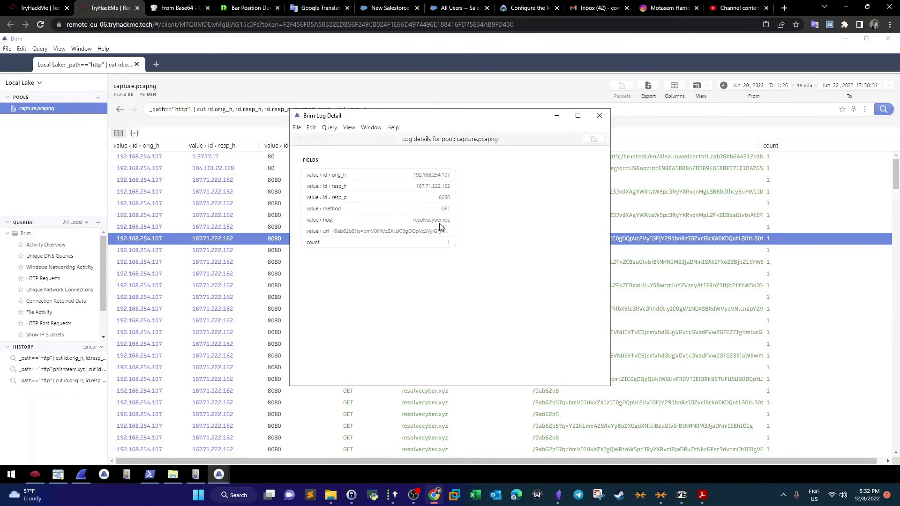
pyautogui.tripleClick(359, 233)
pyautogui.click(359, 234)
pyautogui.tripleClick(365, 231)
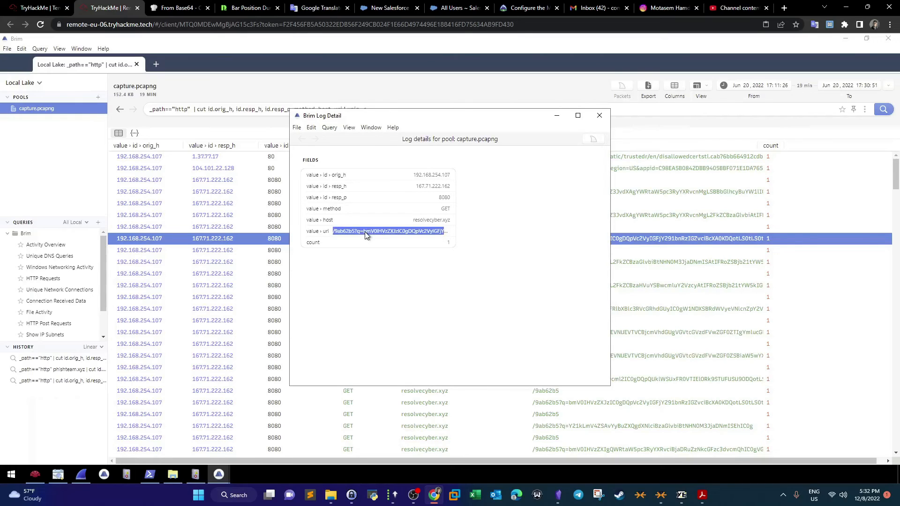
pyautogui.click(364, 231)
pyautogui.tripleClick(364, 232)
pyautogui.click(368, 232)
pyautogui.tripleClick(370, 231)
pyautogui.click(367, 234)
pyautogui.tripleClick(367, 232)
pyautogui.rightClick(366, 231)
pyautogui.click(384, 308)
# Step: Switch to CyberChef and replace the From Base64 input with the copied request URI to decode it
pyautogui.click(211, 4)
pyautogui.click(569, 120)
pyautogui.hotkey('ctrl', 'a')
pyautogui.hotkey('ctrl', 'v')
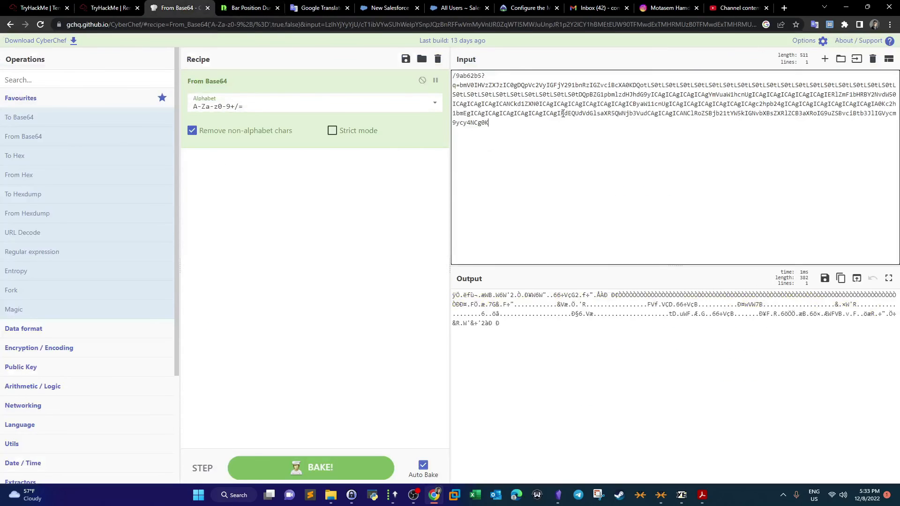
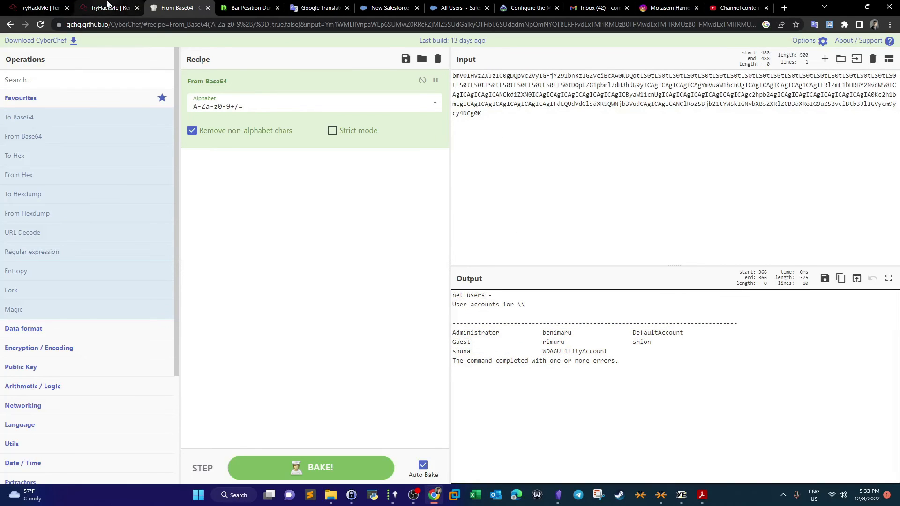
# Step: Close Brim's log details, recheck the C2 domain answer in Task 5 on the room page and reopen Task 6
pyautogui.click(110, 8)
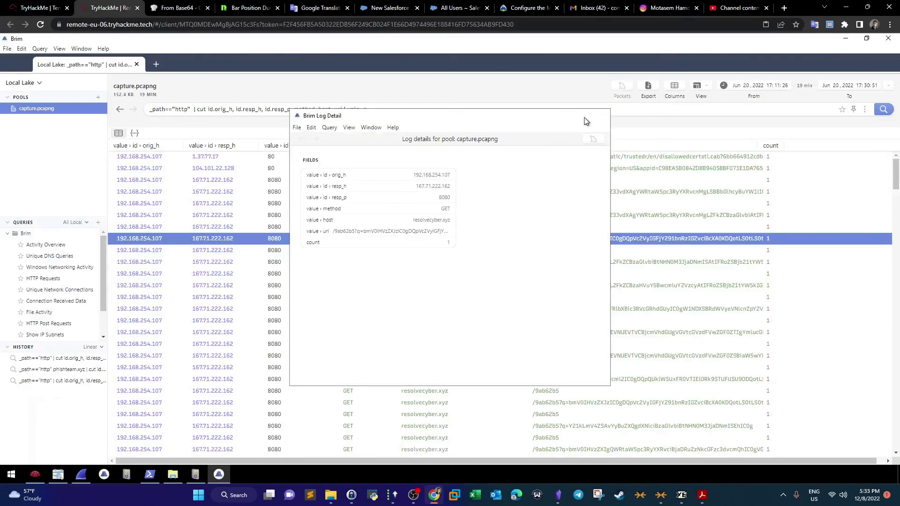
pyautogui.click(600, 115)
pyautogui.click(42, 7)
pyautogui.scroll(4, 453, 302)
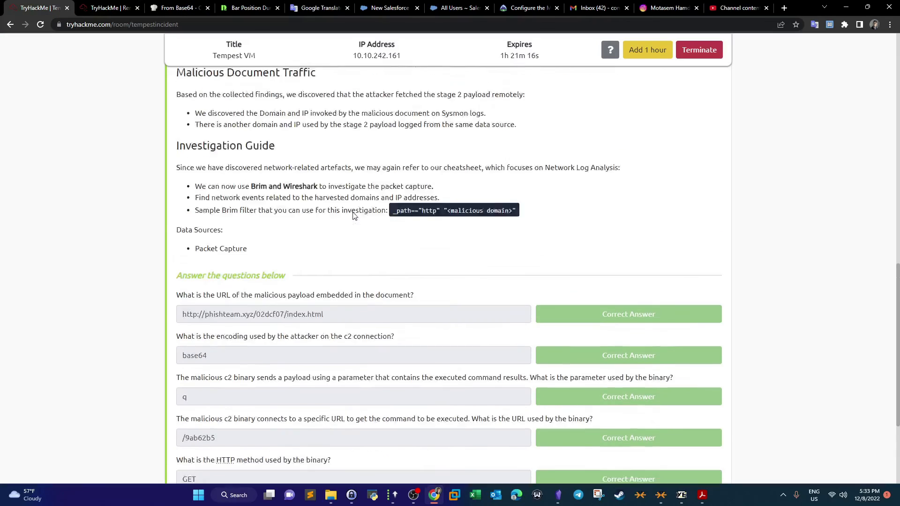
pyautogui.click(362, 99)
pyautogui.scroll(-4, 439, 338)
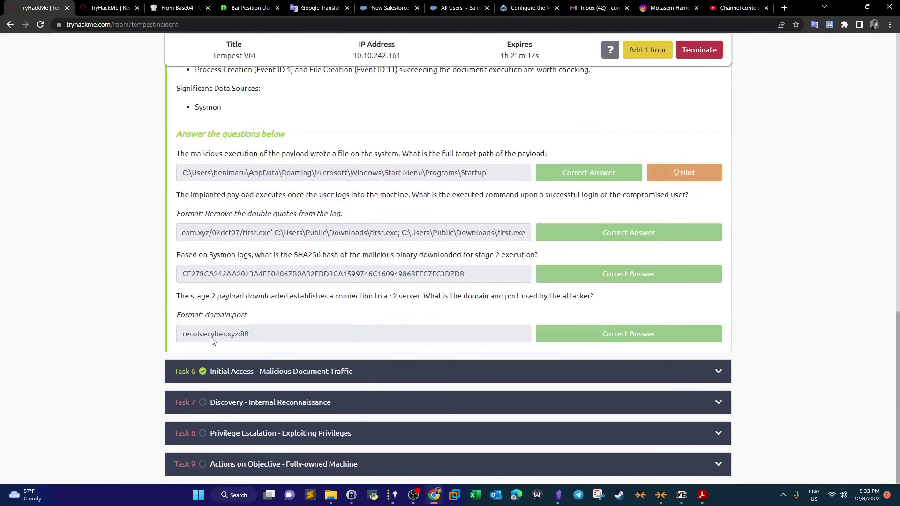
pyautogui.click(355, 373)
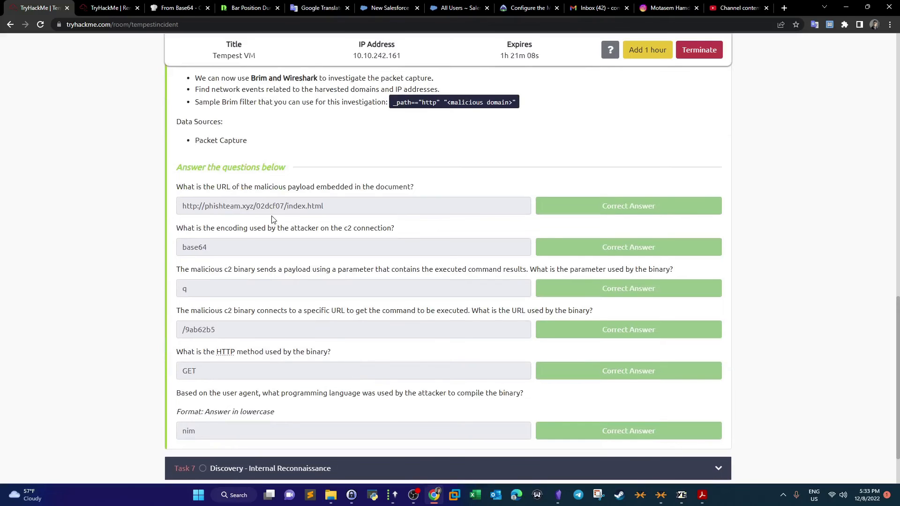
# Step: Look over the request URIs in Brim, and highlight Task 6's base64 answer and the question about the command results parameter
pyautogui.click(112, 12)
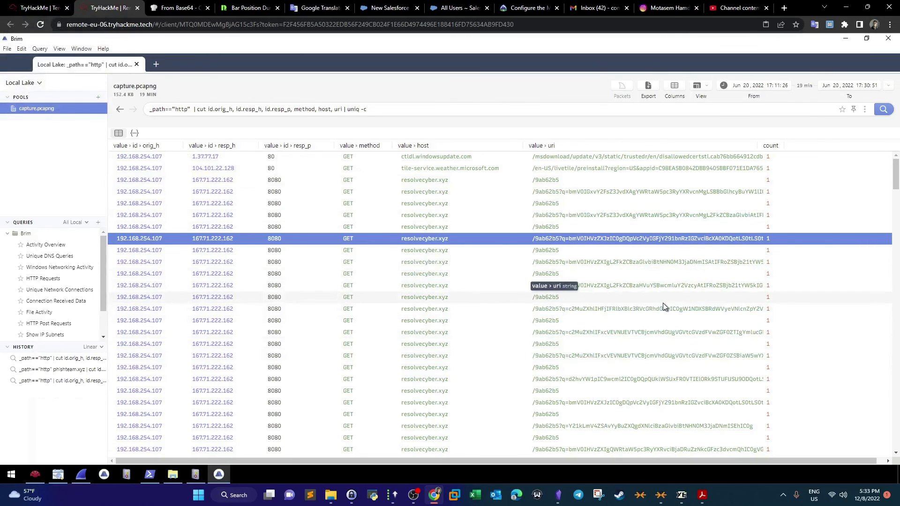
pyautogui.hotkey('ctrl', 'shift', 'Tab')
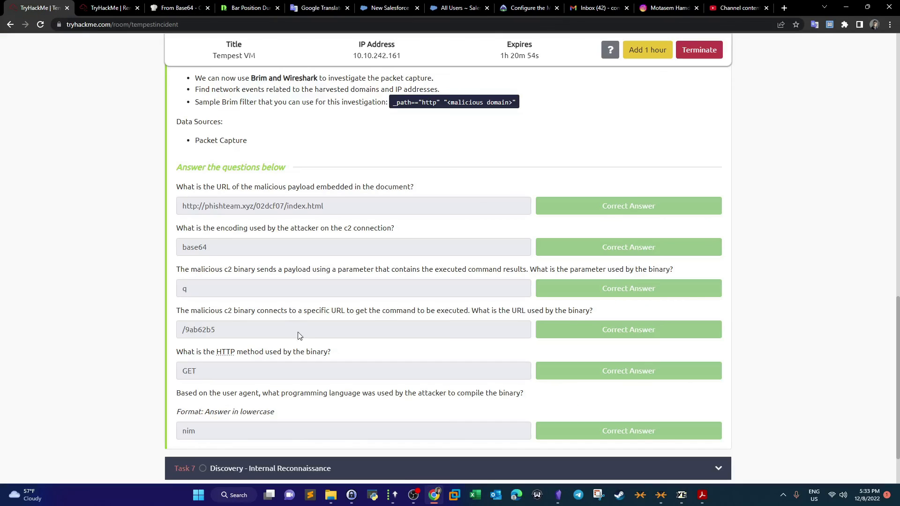
pyautogui.moveTo(215, 251); pyautogui.dragTo(181, 248)
pyautogui.moveTo(224, 270); pyautogui.dragTo(538, 269)
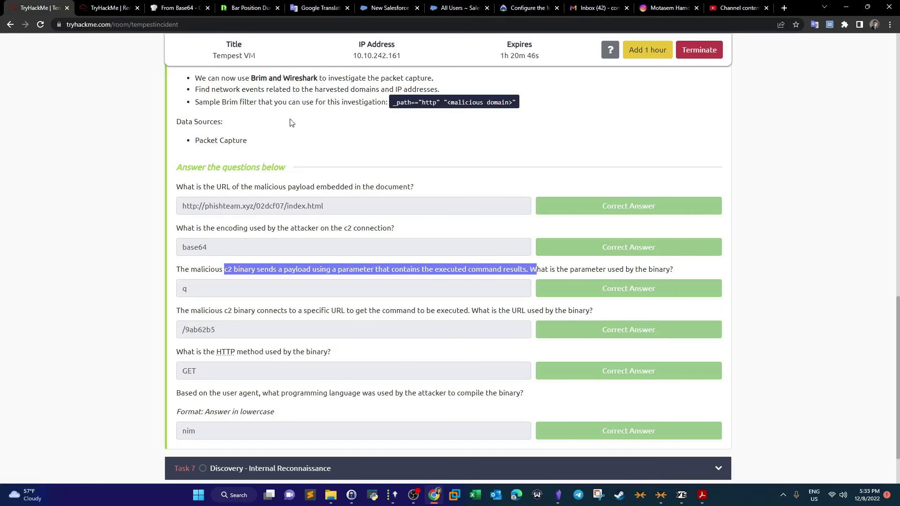
# Step: Compare Task 6's parameter, URL and HTTP method questions with the resolvecyber.xyz requests in Brim, ending at the user agent question
pyautogui.click(117, 6)
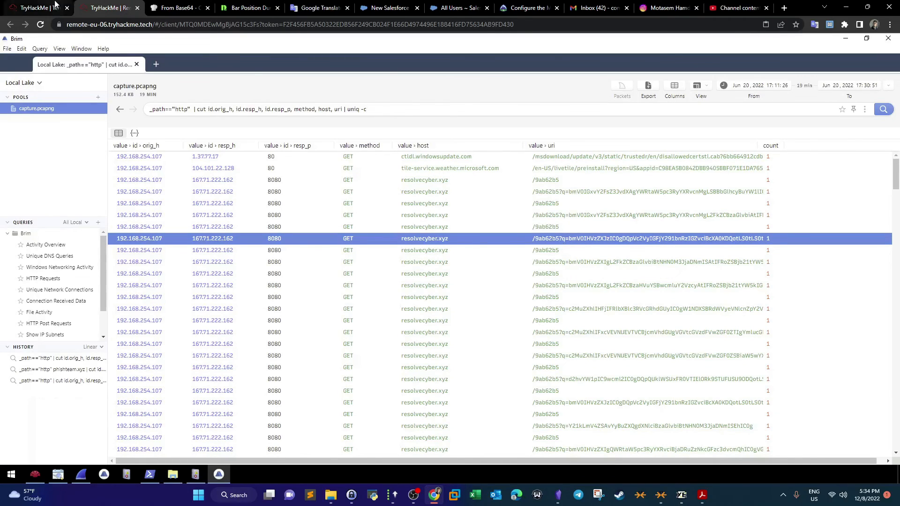
pyautogui.click(39, 8)
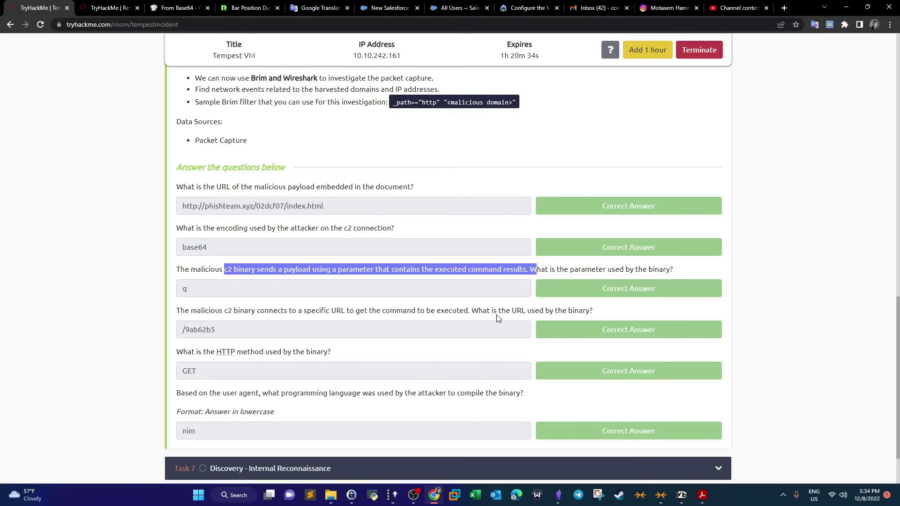
pyautogui.click(110, 8)
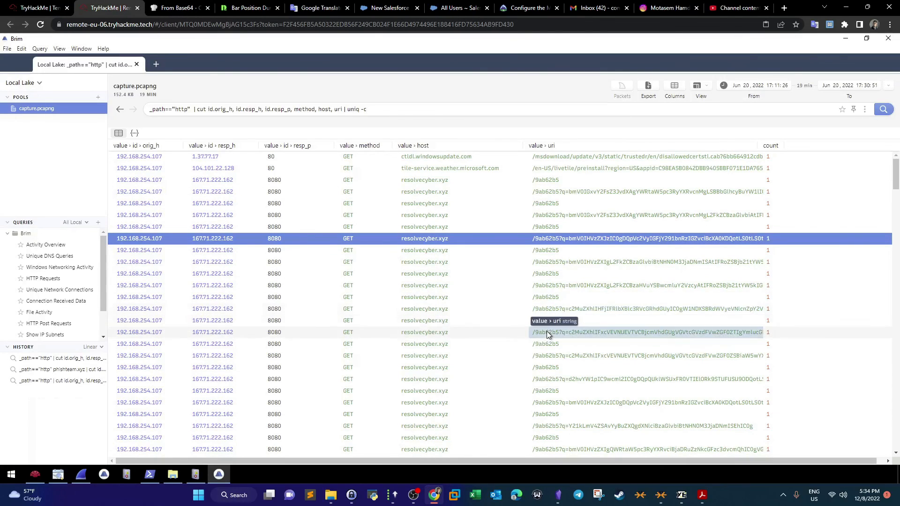
pyautogui.click(45, 6)
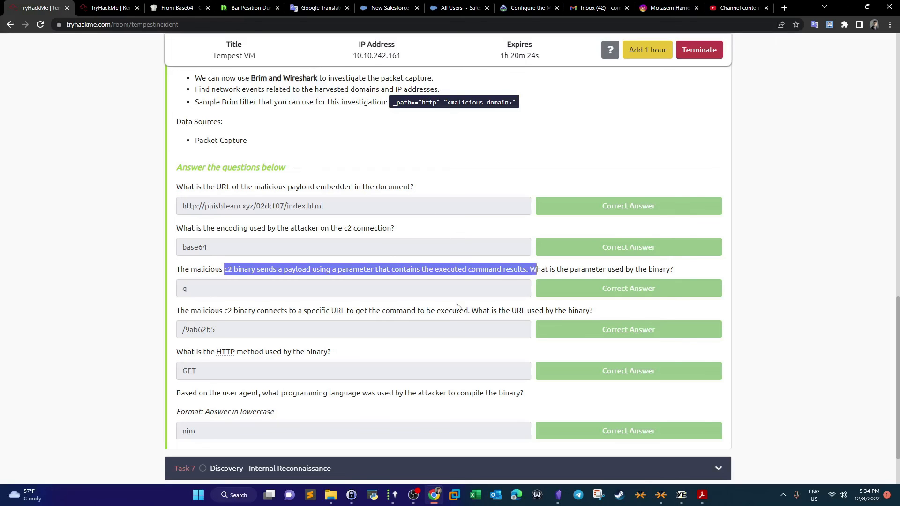
pyautogui.hotkey('ctrl', 'Tab')
pyautogui.click(347, 265)
pyautogui.click(350, 276)
pyautogui.click(57, 6)
pyautogui.scroll(-2, 251, 250)
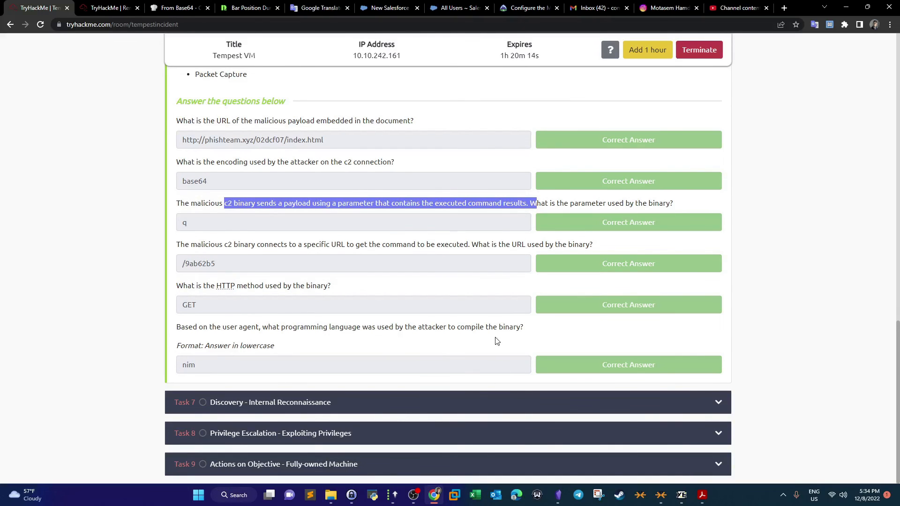
# Step: Switch from Brim to Wireshark on the remote machine, filter capture.pcapng with http, and enlarge the packet list
pyautogui.hotkey('ctrl', 'Tab')
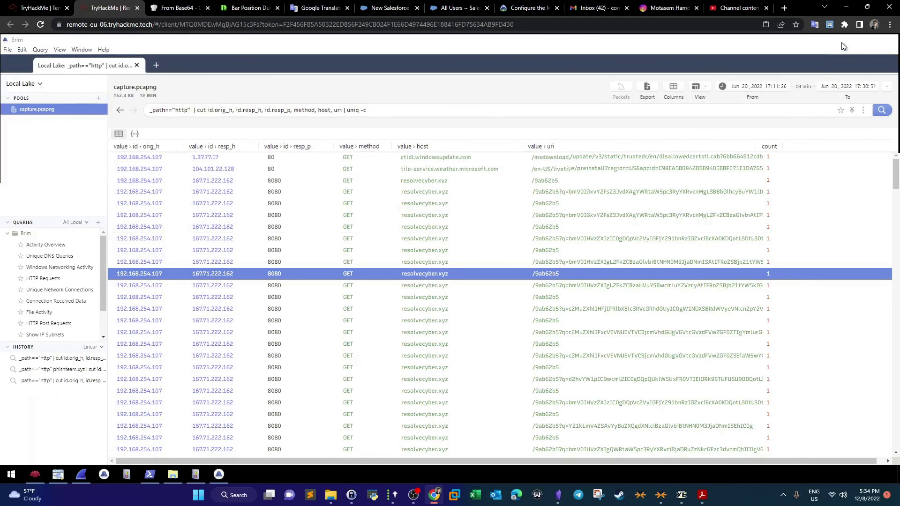
pyautogui.click(846, 38)
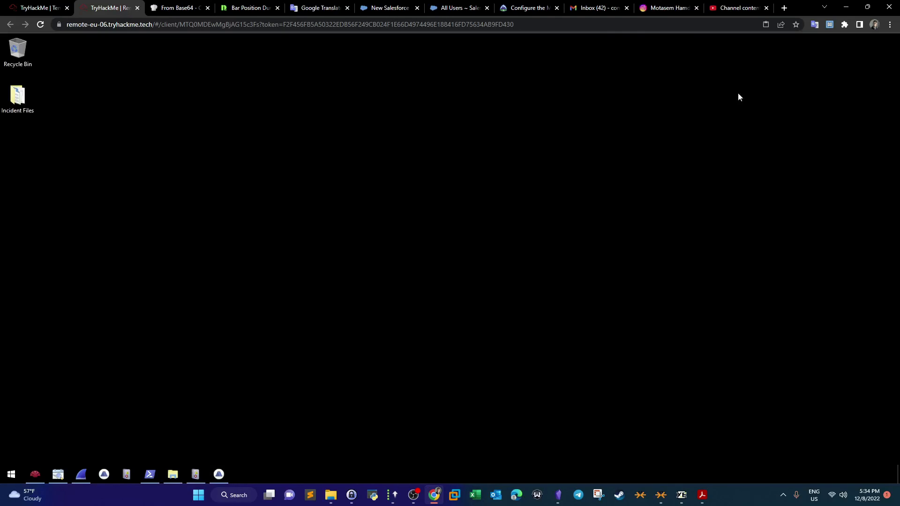
pyautogui.click(81, 474)
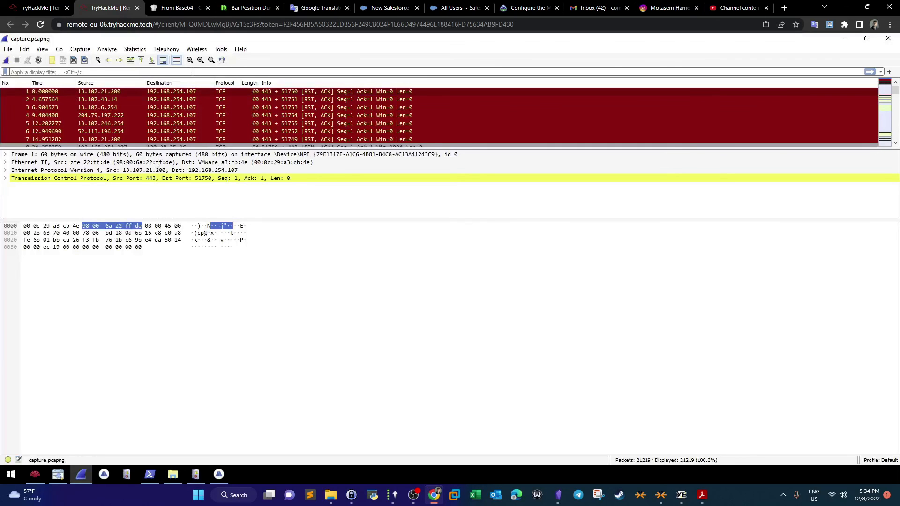
pyautogui.write('http')
pyautogui.press('Return')
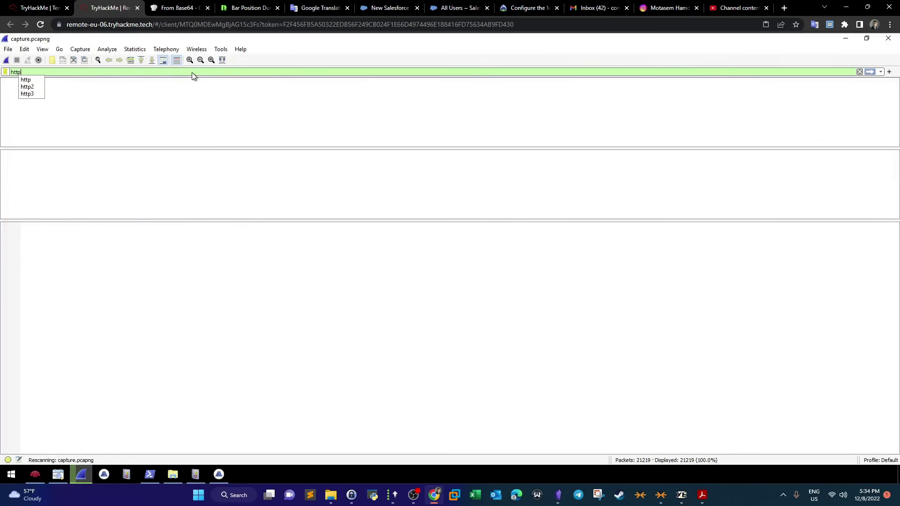
pyautogui.moveTo(411, 220); pyautogui.dragTo(409, 319)
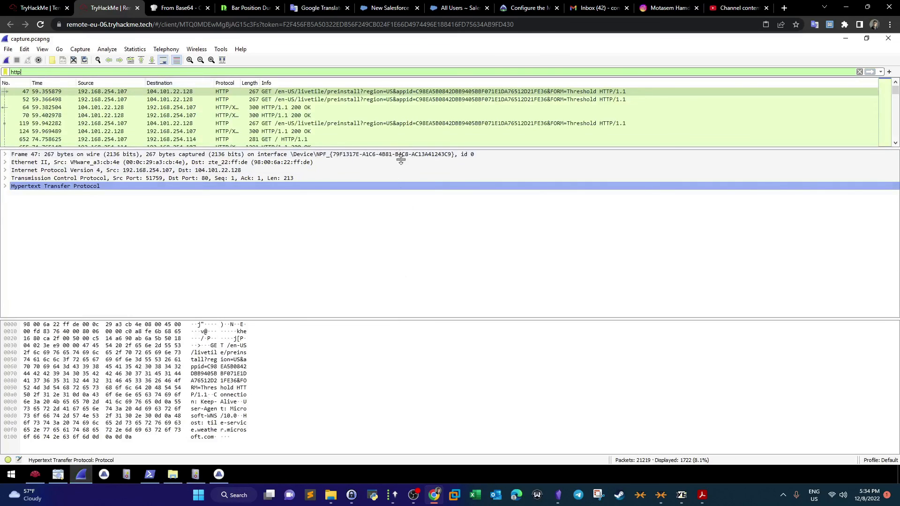
pyautogui.moveTo(402, 149); pyautogui.dragTo(394, 280)
# Step: Find the GET /9ab62b5?q= request in packet 5566 and expand its Hypertext Transfer Protocol details to read the user agent
pyautogui.scroll(-10, 329, 161)
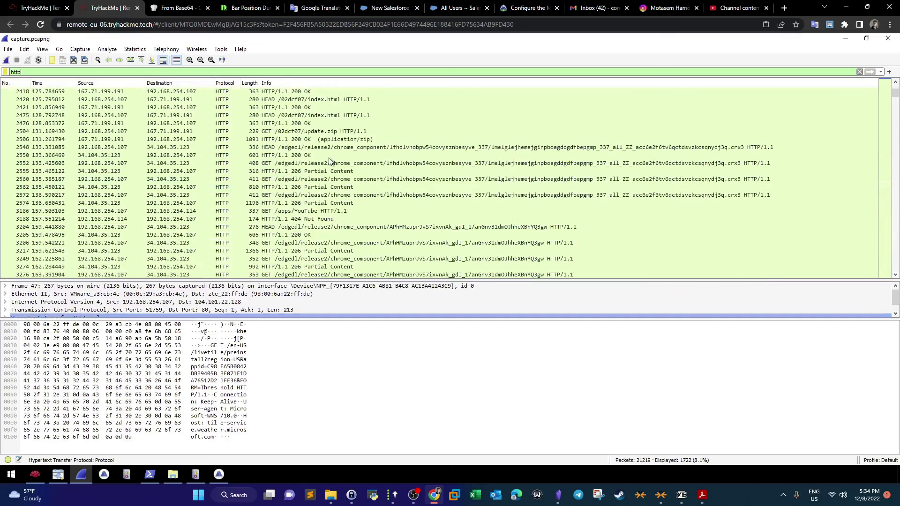
pyautogui.scroll(-10, 330, 161)
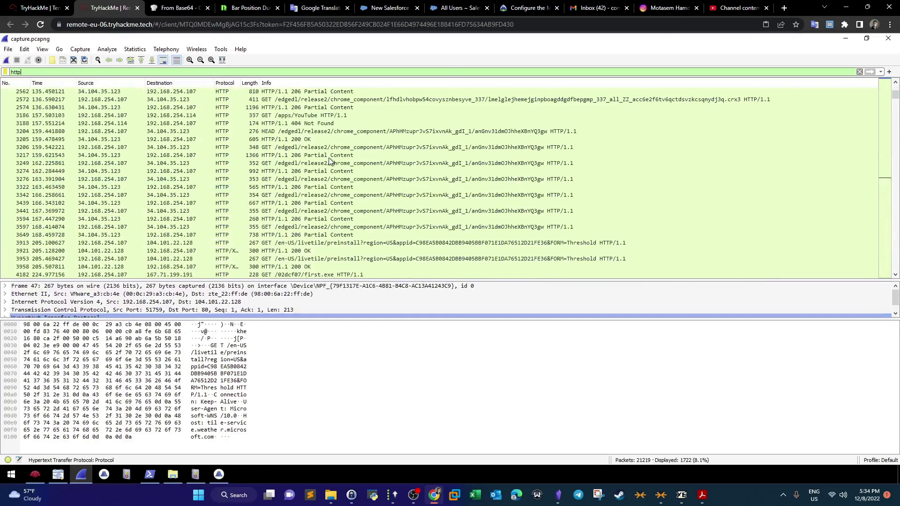
pyautogui.scroll(-3, 328, 157)
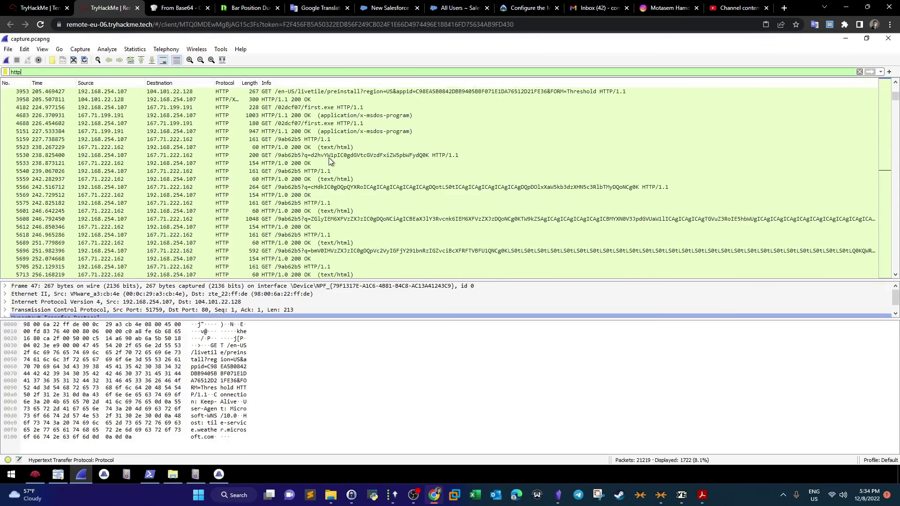
pyautogui.click(324, 188)
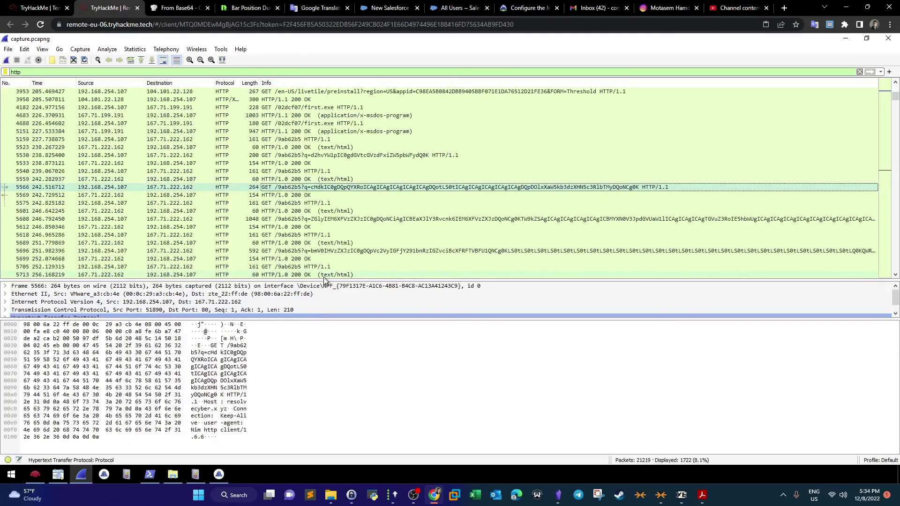
pyautogui.moveTo(326, 281); pyautogui.dragTo(323, 218)
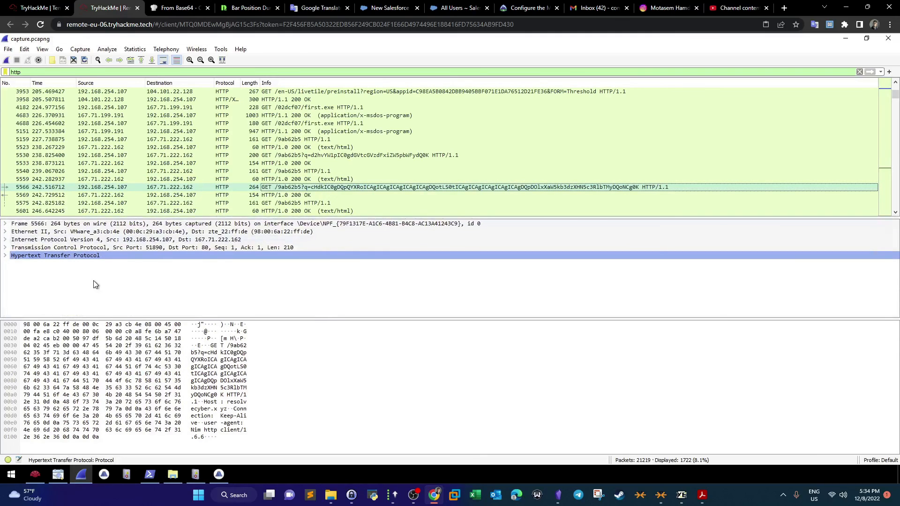
pyautogui.click(6, 257)
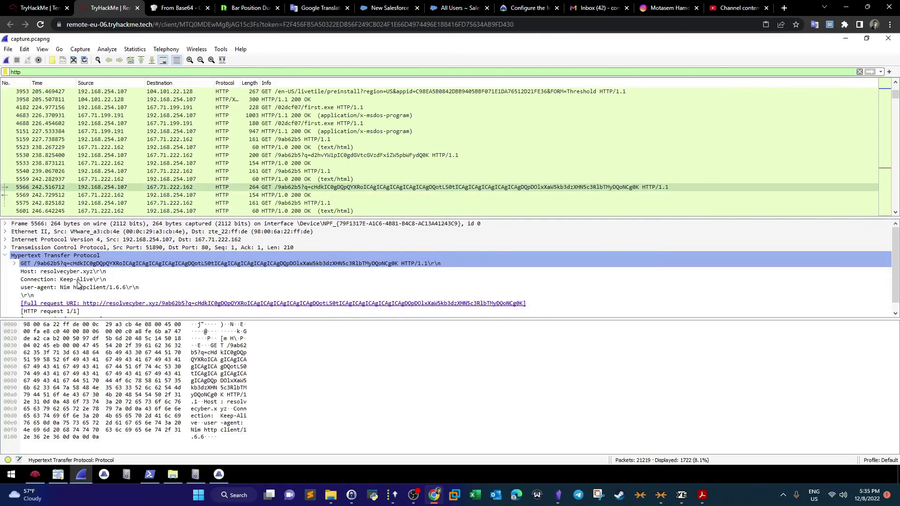
pyautogui.moveTo(183, 319); pyautogui.dragTo(183, 375)
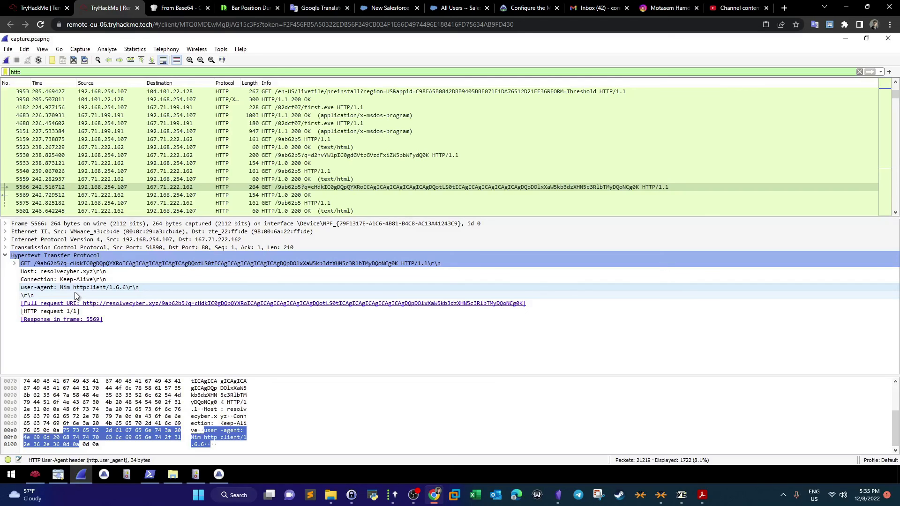
# Step: Return to the TryHackMe room page, highlight Task 6's programming language answer, and go back up to the Task 6 heading
pyautogui.click(47, 8)
pyautogui.click(215, 372)
pyautogui.moveTo(216, 373); pyautogui.dragTo(184, 374)
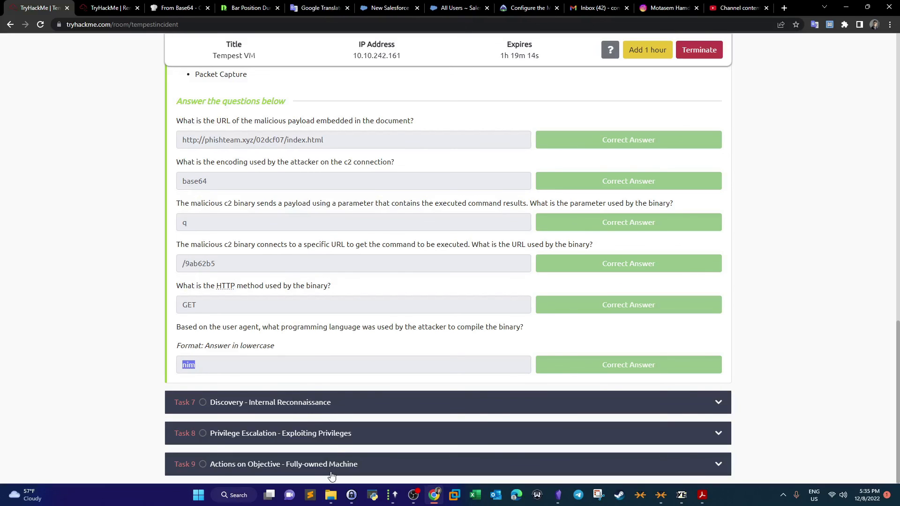
pyautogui.scroll(4, 369, 349)
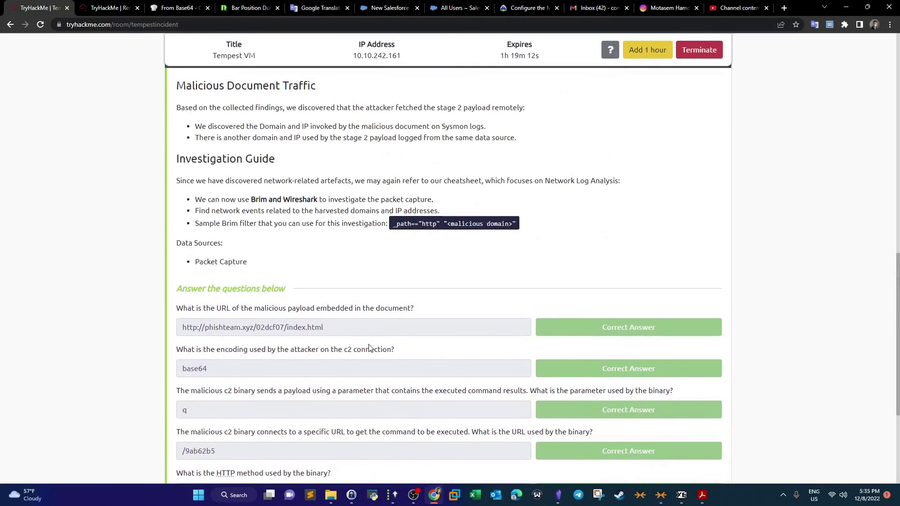
pyautogui.scroll(4, 369, 349)
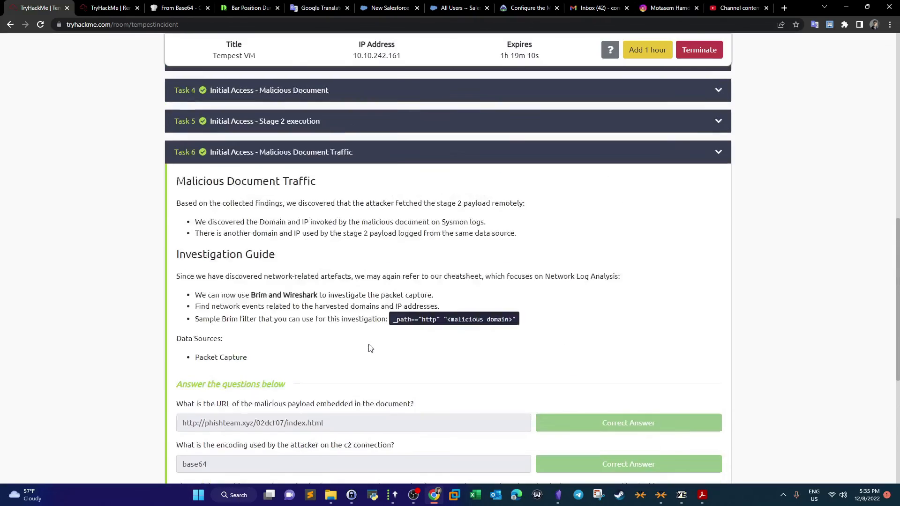